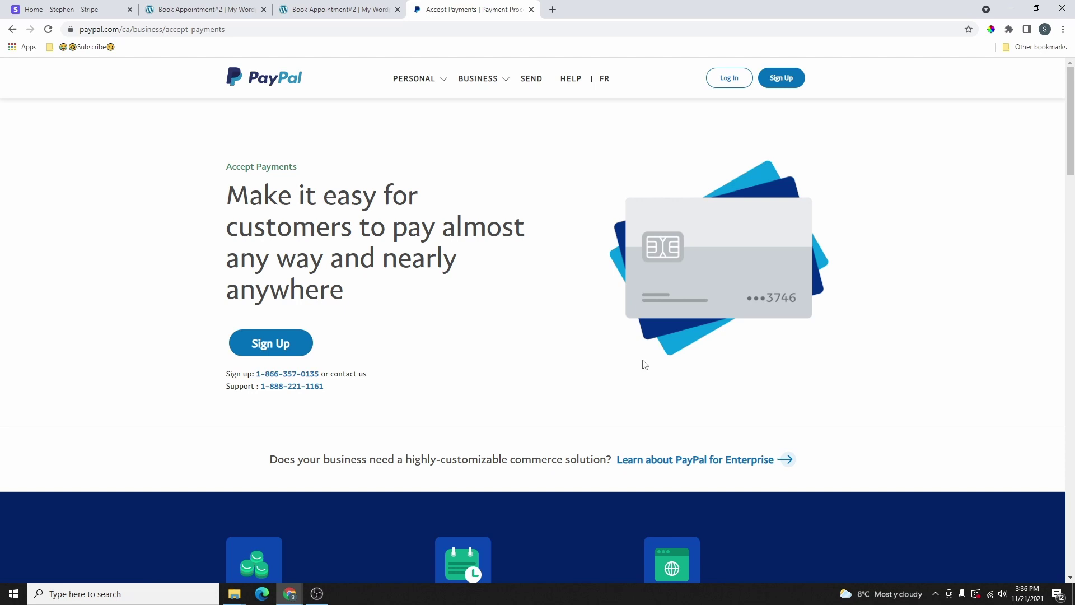
Switch to the Yoga Classes site tab and bring the December 2021 Class Schedule into view
{"action": "key", "text": "ctrl+shift+Tab"}
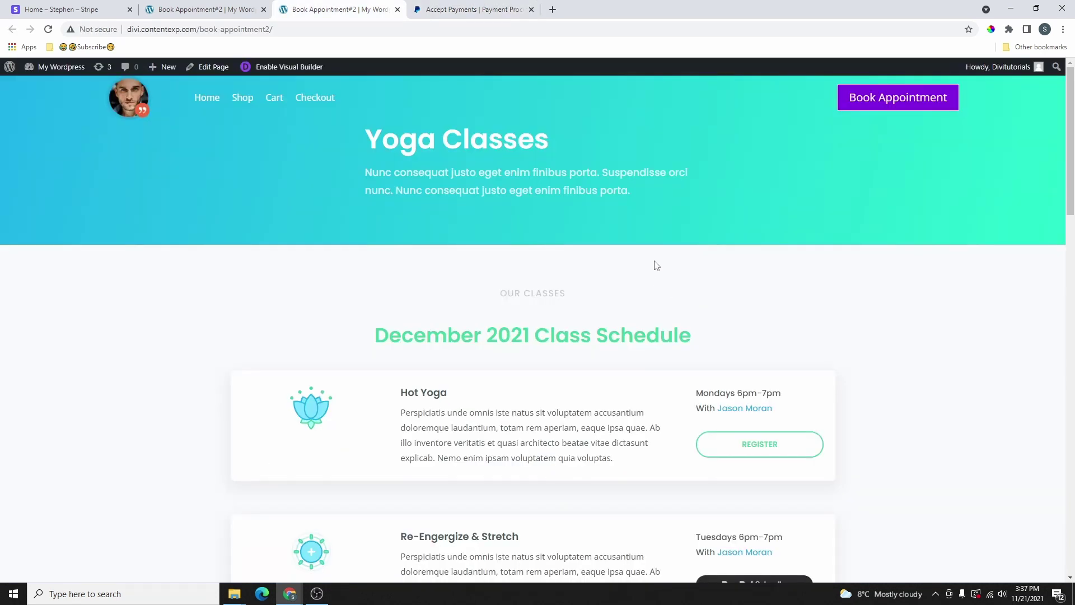
{"action": "scroll", "coordinate": [668, 255], "scroll_direction": "down", "scroll_amount": 4}
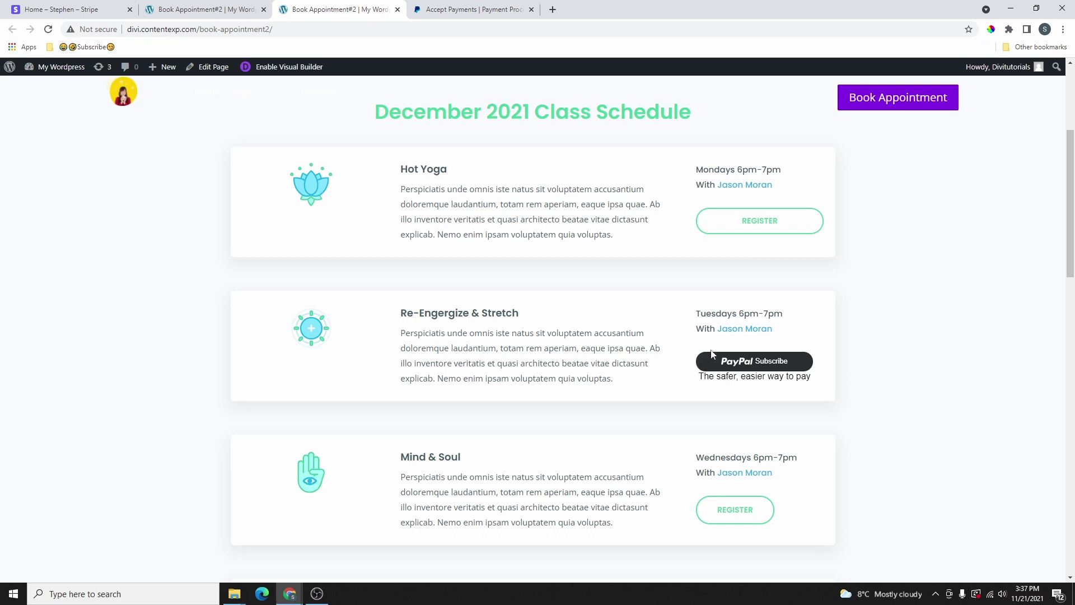
{"action": "scroll", "coordinate": [730, 273], "scroll_direction": "up", "scroll_amount": 1}
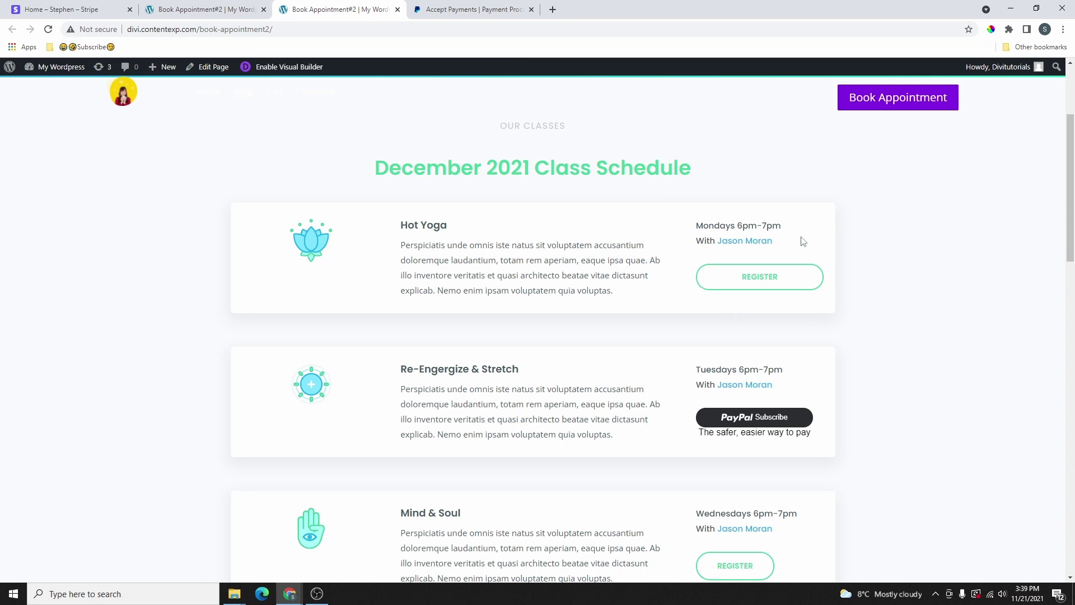
{"action": "left_click", "coordinate": [759, 279]}
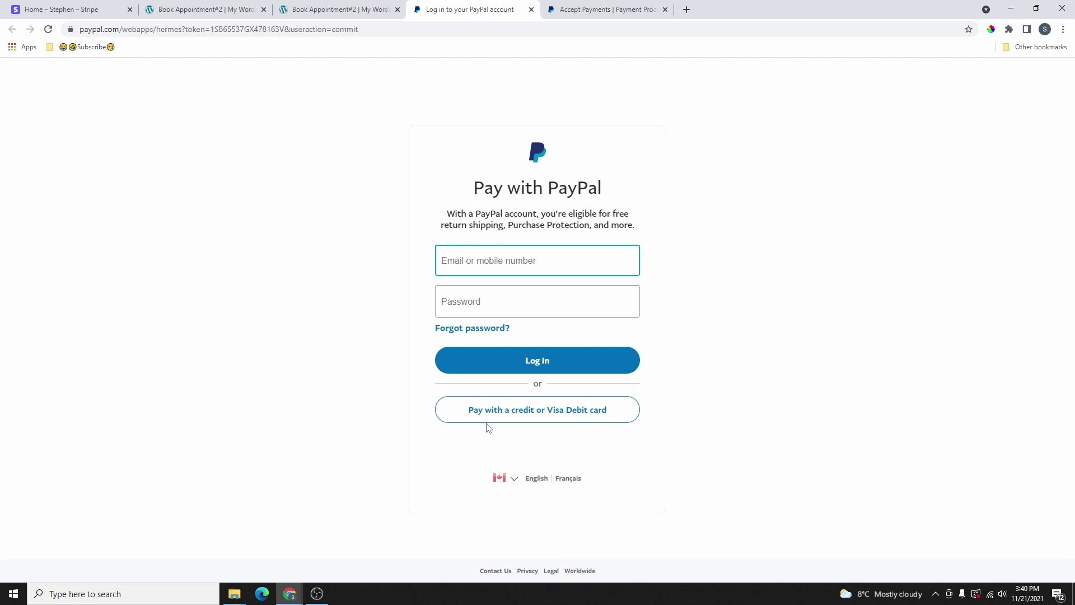
{"action": "left_click", "coordinate": [557, 411]}
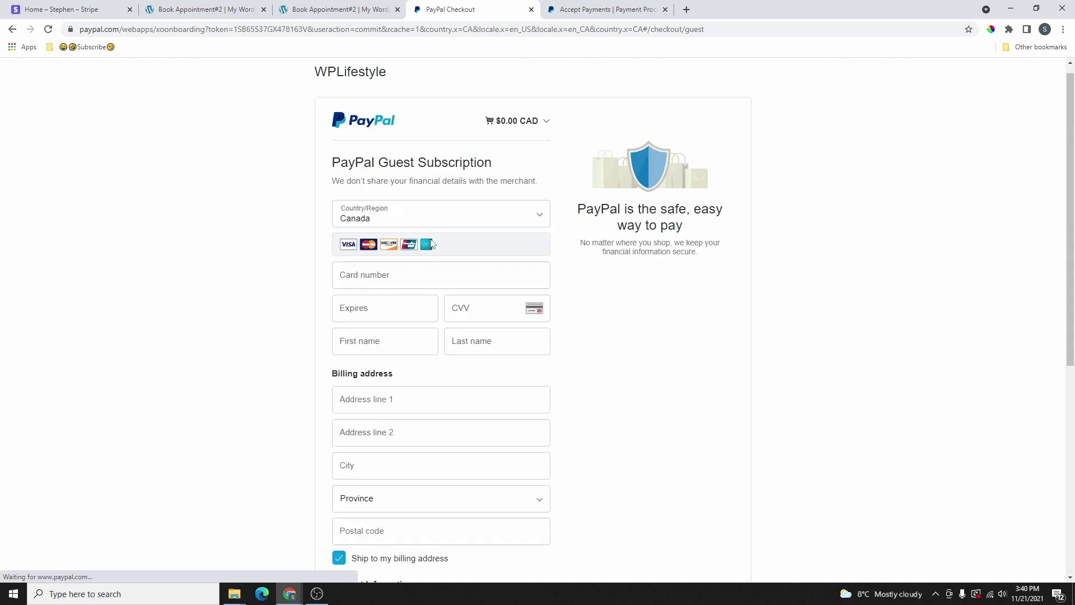
{"action": "scroll", "coordinate": [487, 168], "scroll_direction": "down", "scroll_amount": 1}
{"action": "scroll", "coordinate": [504, 213], "scroll_direction": "down", "scroll_amount": 3}
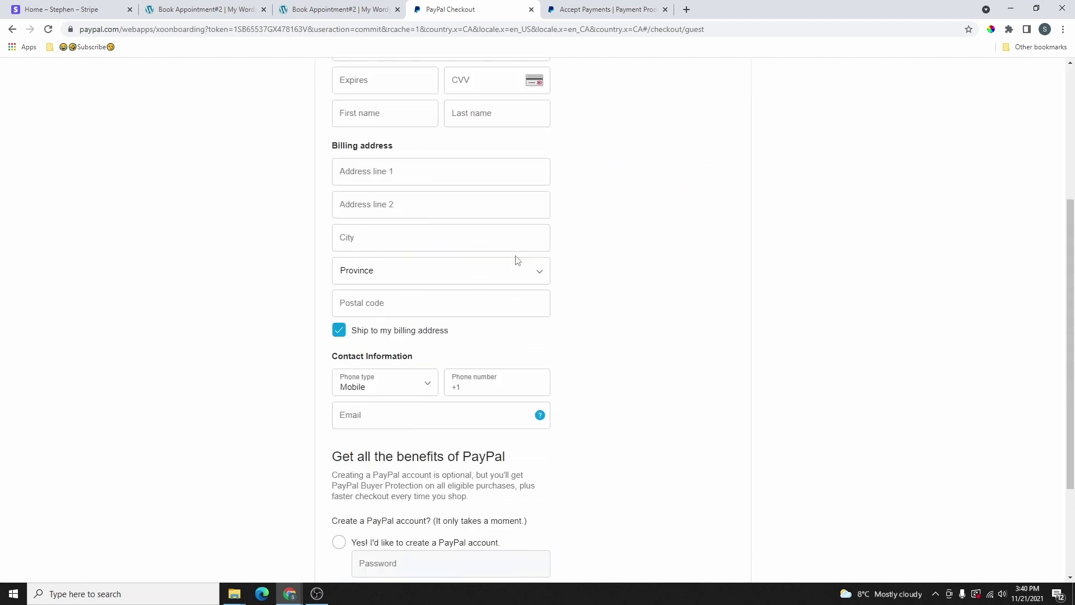
{"action": "key", "text": "ctrl+w"}
{"action": "scroll", "coordinate": [766, 414], "scroll_direction": "down", "scroll_amount": 2}
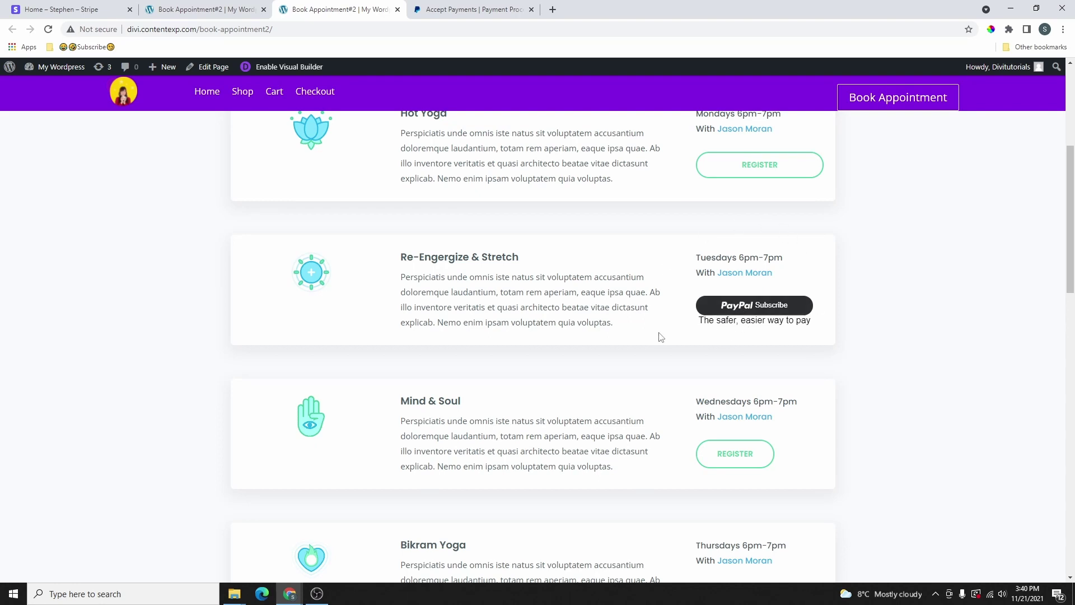
{"action": "left_click", "coordinate": [757, 308]}
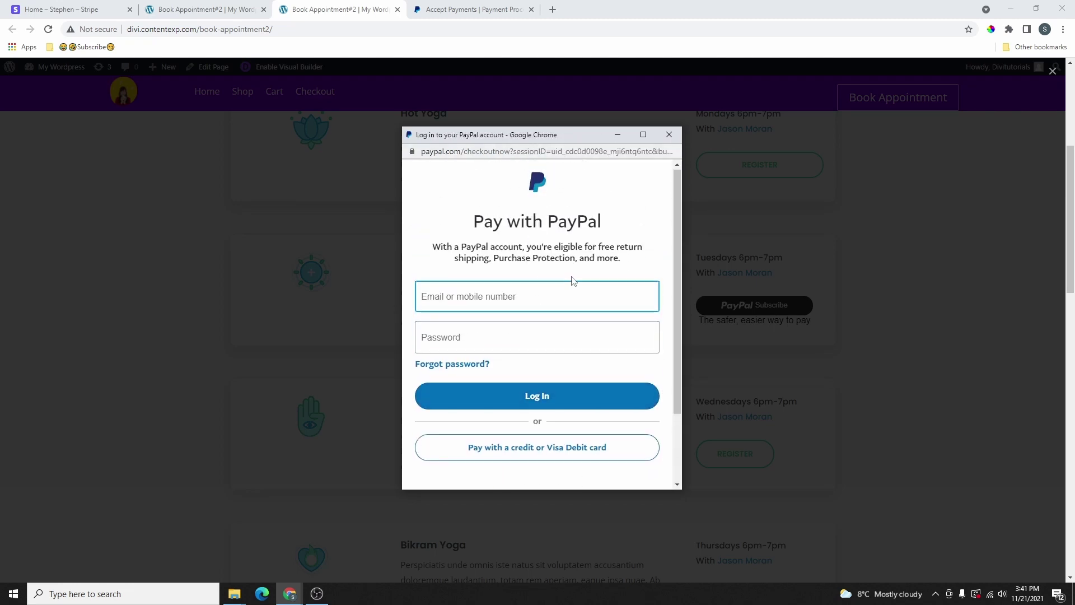
{"action": "scroll", "coordinate": [573, 280], "scroll_direction": "down", "scroll_amount": 2}
{"action": "left_click", "coordinate": [533, 360]}
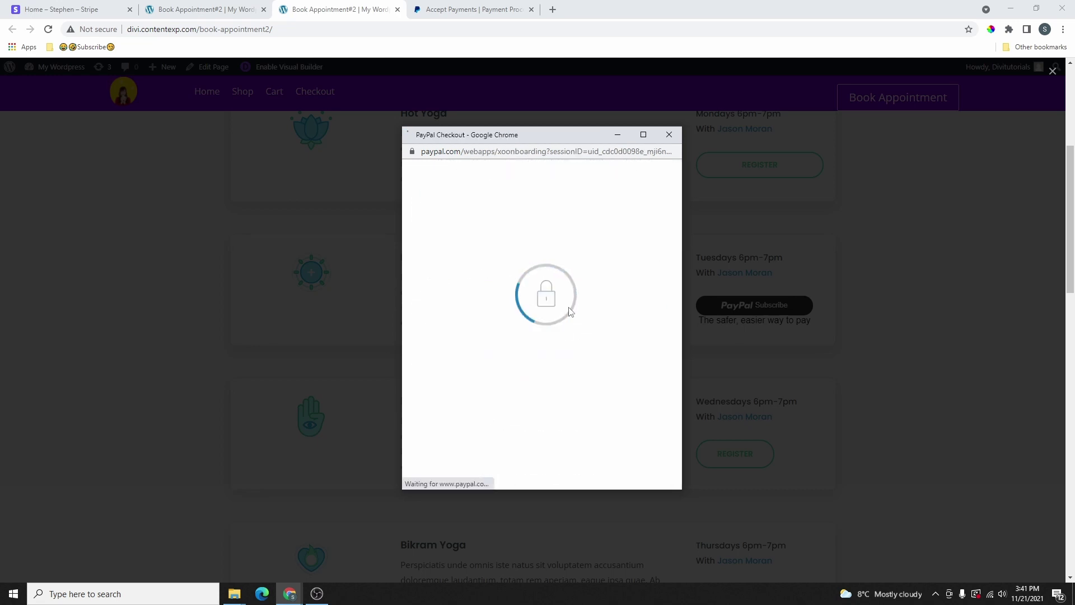
{"action": "scroll", "coordinate": [586, 280], "scroll_direction": "down", "scroll_amount": 4}
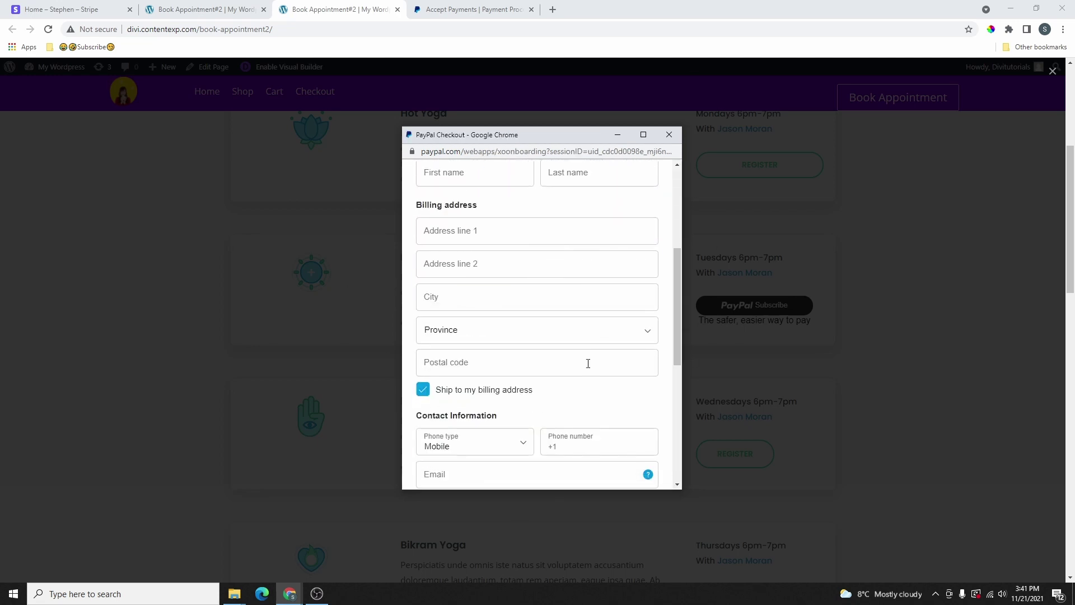
{"action": "scroll", "coordinate": [588, 363], "scroll_direction": "up", "scroll_amount": 4}
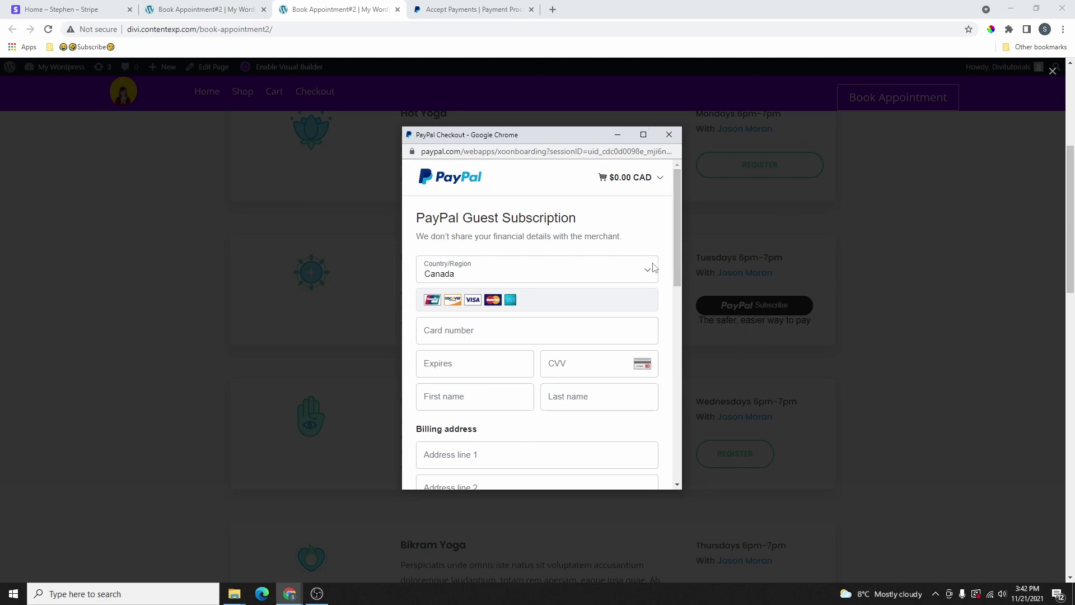
{"action": "scroll", "coordinate": [583, 362], "scroll_direction": "down", "scroll_amount": 3}
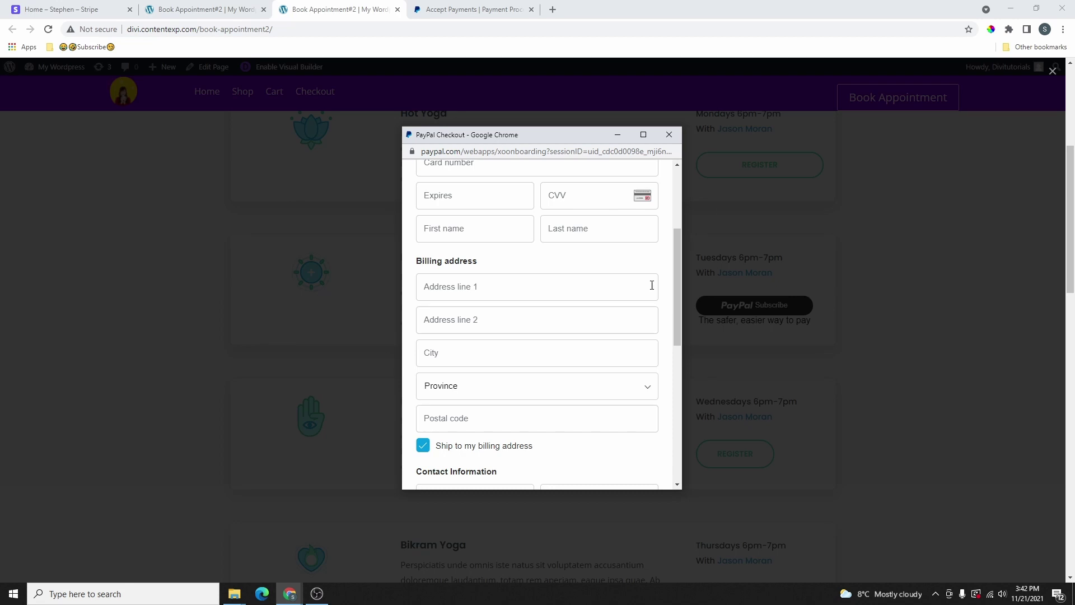
{"action": "left_click", "coordinate": [669, 140]}
{"action": "scroll", "coordinate": [626, 370], "scroll_direction": "down", "scroll_amount": 3}
{"action": "scroll", "coordinate": [629, 360], "scroll_direction": "up", "scroll_amount": 7}
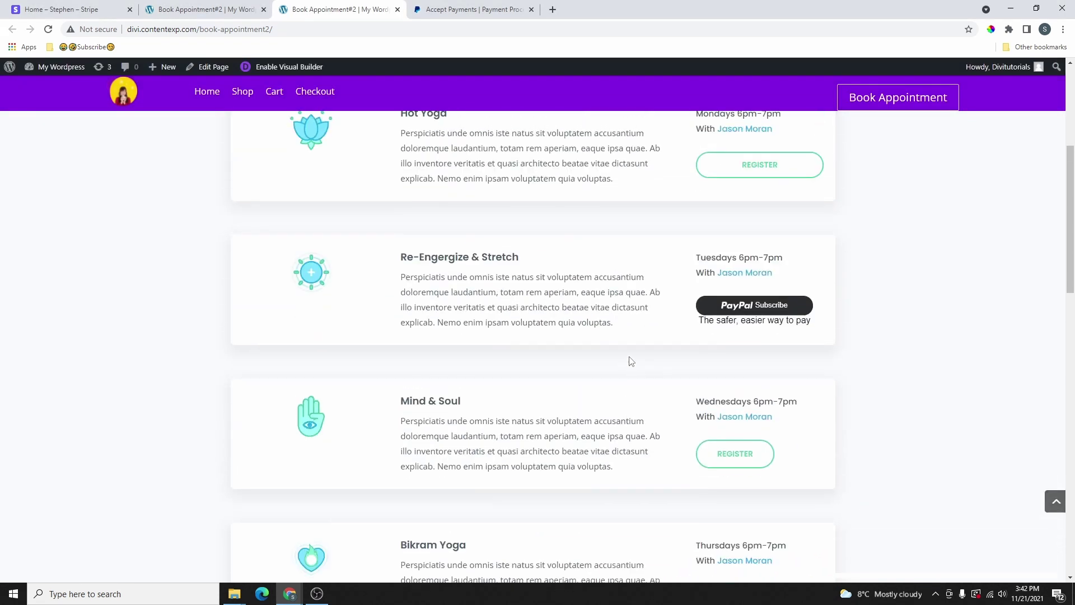
Scroll further down the Yoga Classes schedule page
{"action": "scroll", "coordinate": [495, 337], "scroll_direction": "down", "scroll_amount": 1}
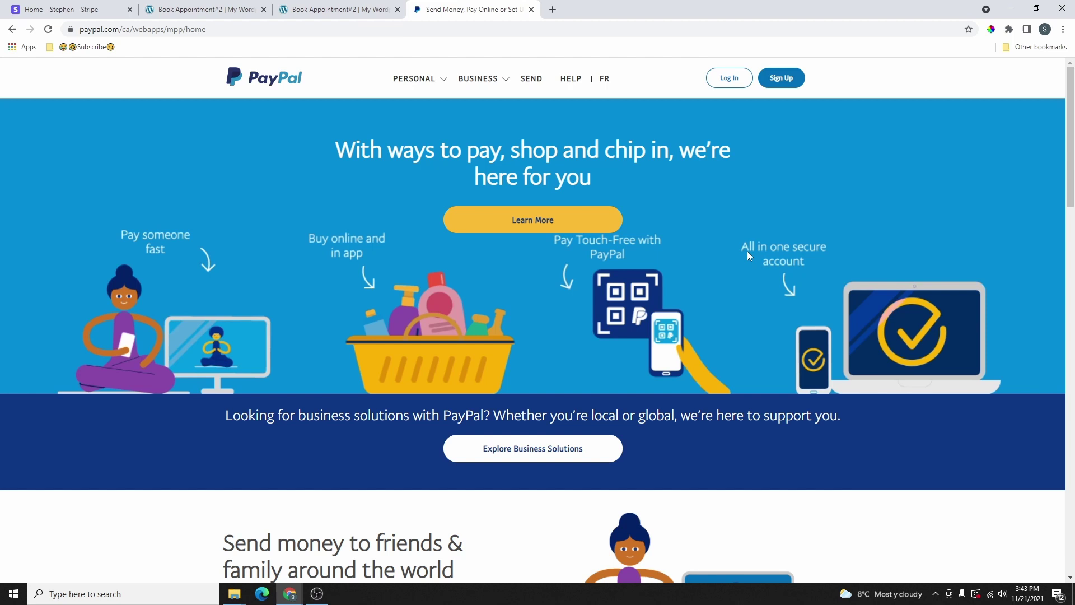
Follow the Business sign-up path, then return to the dashboard showing the $34.01 CAD balance
{"action": "left_click", "coordinate": [477, 79]}
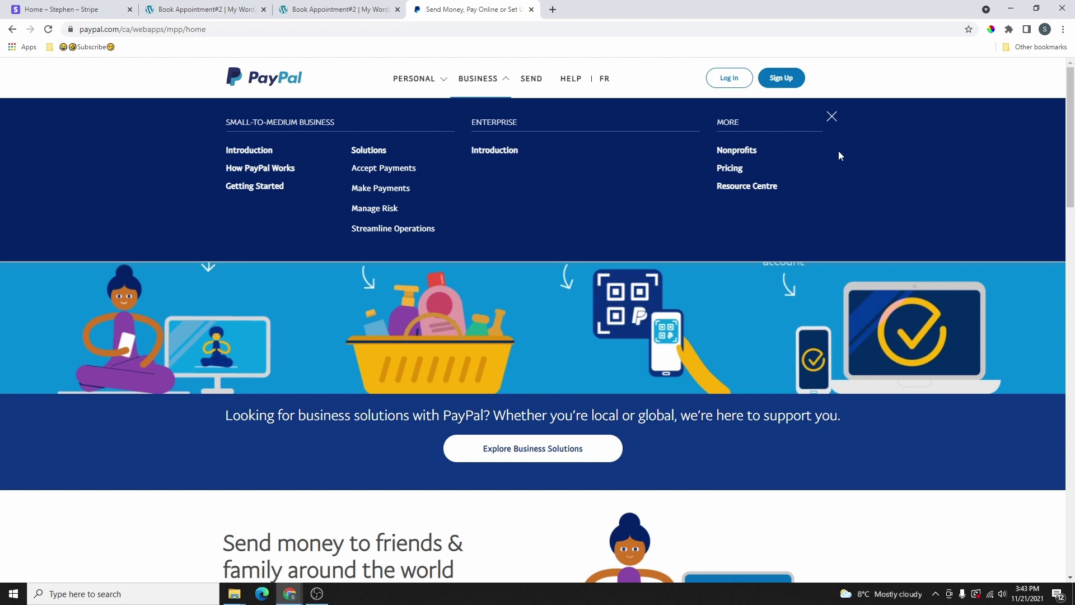
{"action": "left_click", "coordinate": [782, 78]}
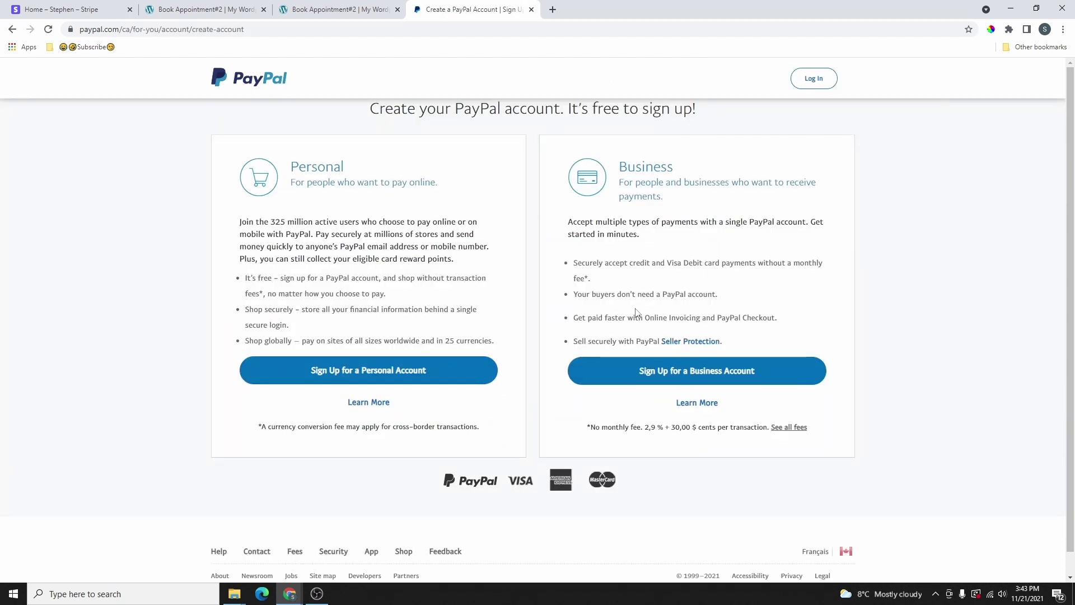
{"action": "left_click", "coordinate": [707, 379]}
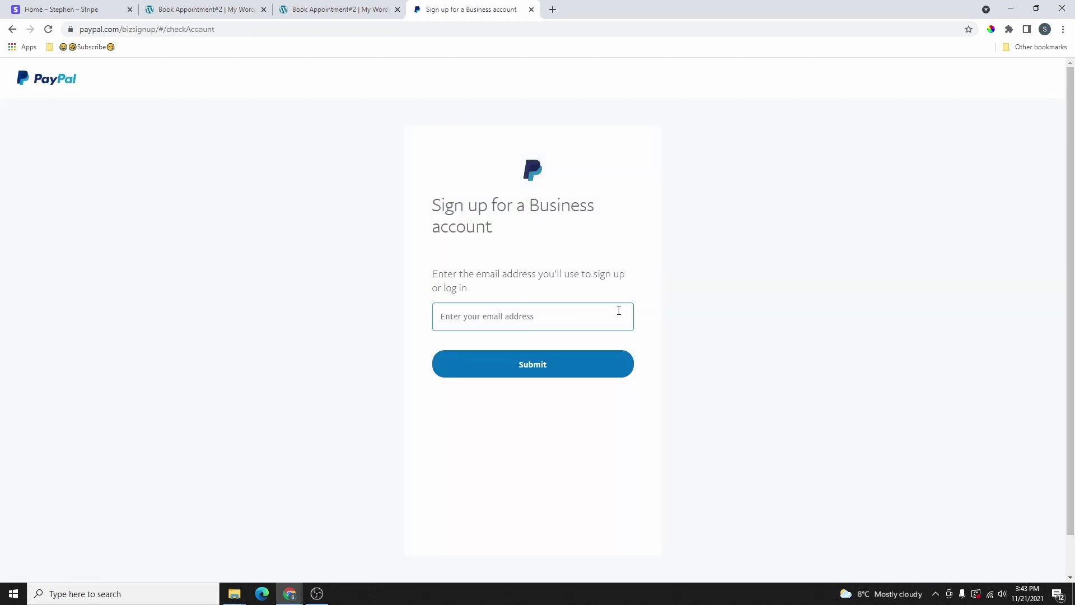
{"action": "left_click", "coordinate": [49, 83]}
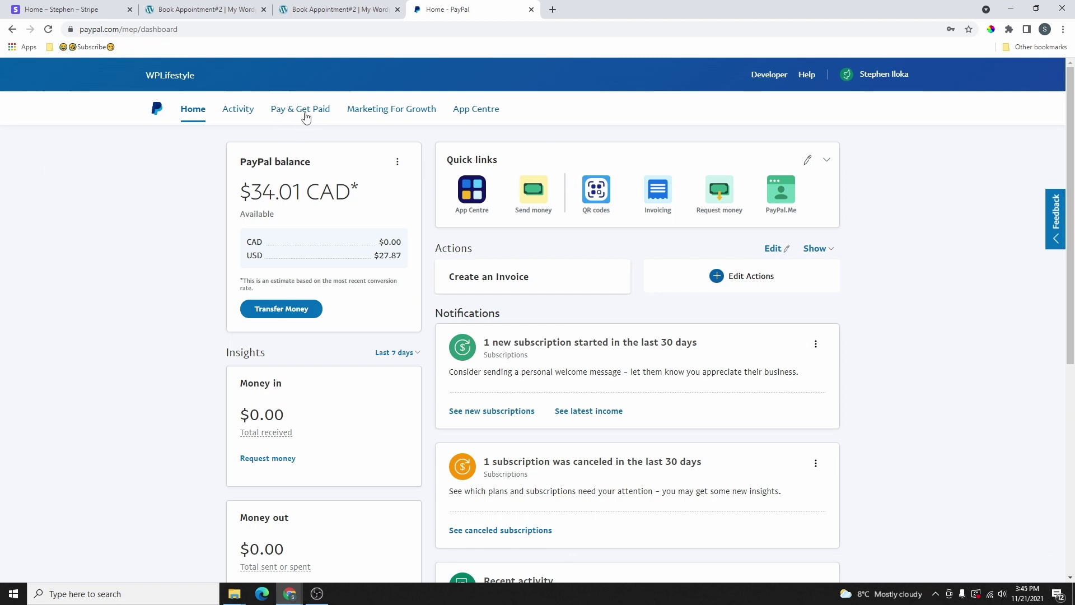
Go to Pay & Get Paid Subscriptions and list the Basic and Standard subscription plans
{"action": "left_click", "coordinate": [305, 112]}
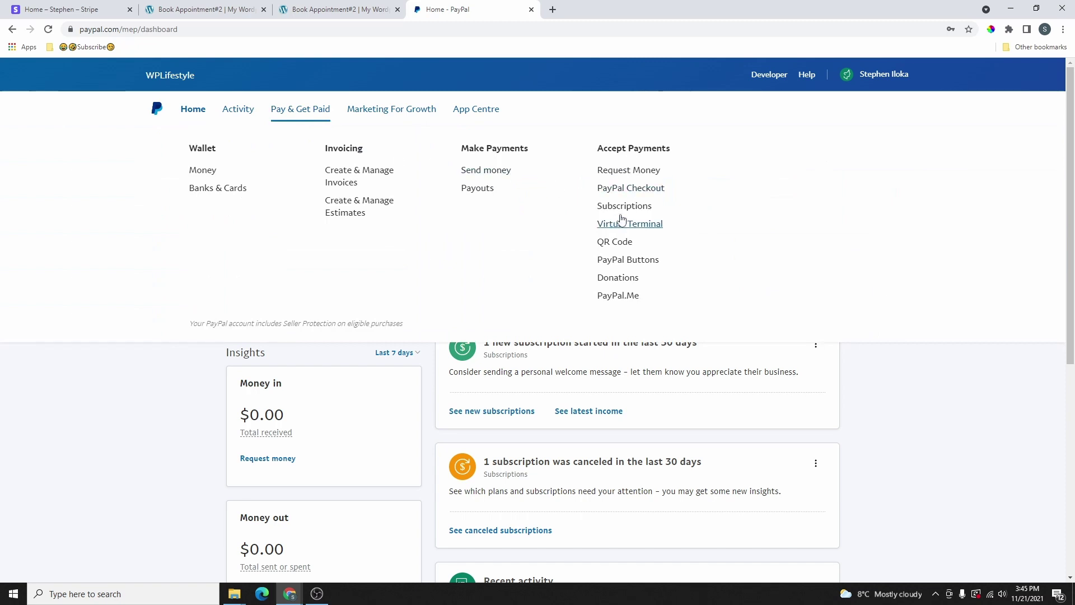
{"action": "left_click", "coordinate": [624, 206]}
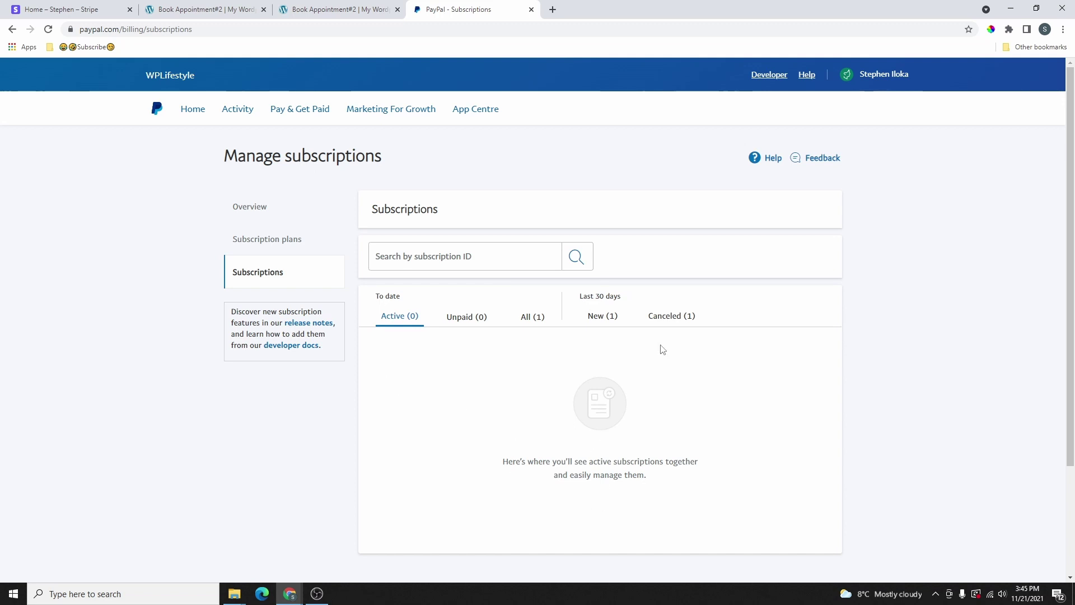
{"action": "left_click", "coordinate": [260, 246]}
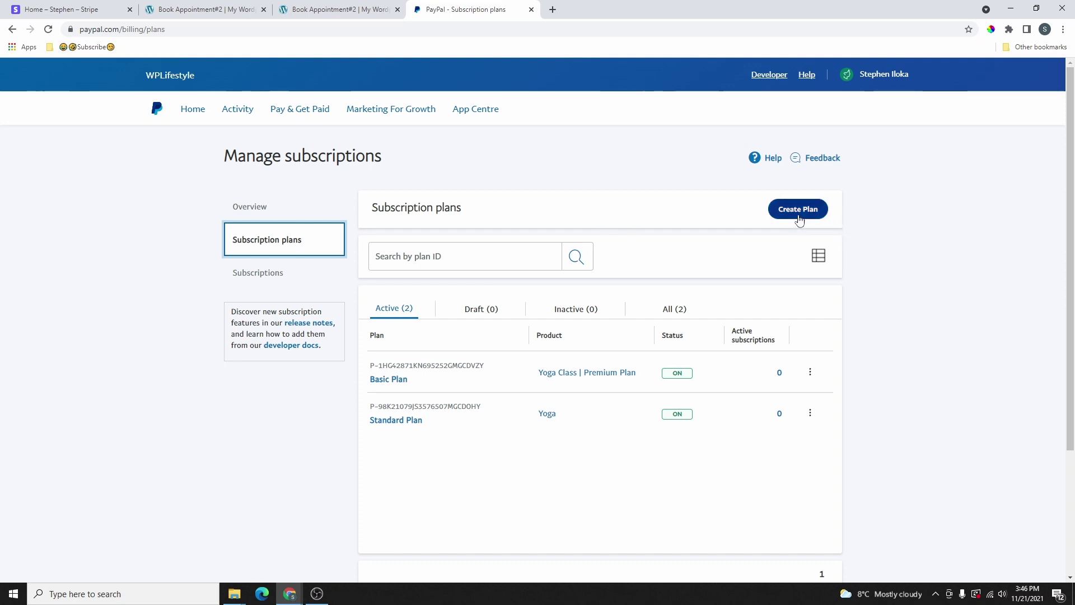
Start a new plan and open the empty form for a new subscription product
{"action": "left_click", "coordinate": [800, 213]}
{"action": "scroll", "coordinate": [552, 280], "scroll_direction": "down", "scroll_amount": 2}
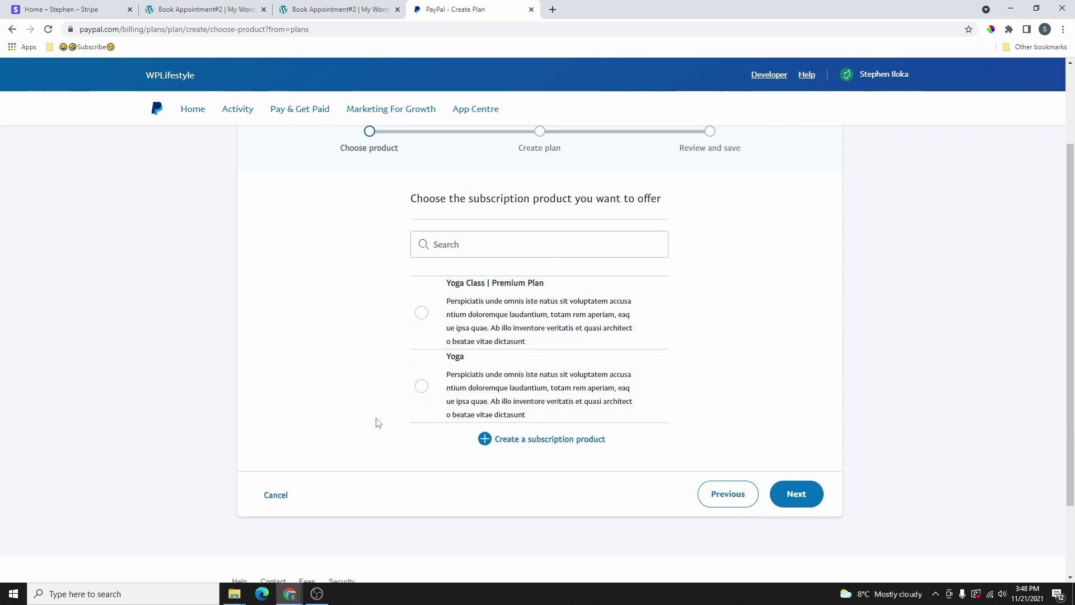
{"action": "scroll", "coordinate": [532, 326], "scroll_direction": "down", "scroll_amount": 2}
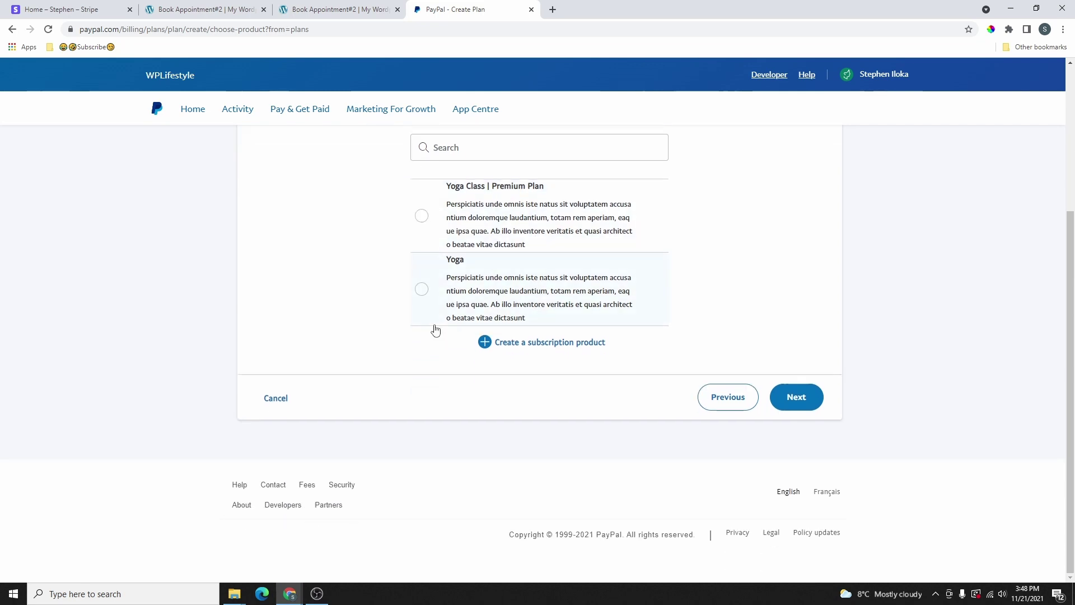
{"action": "scroll", "coordinate": [512, 250], "scroll_direction": "up", "scroll_amount": 2}
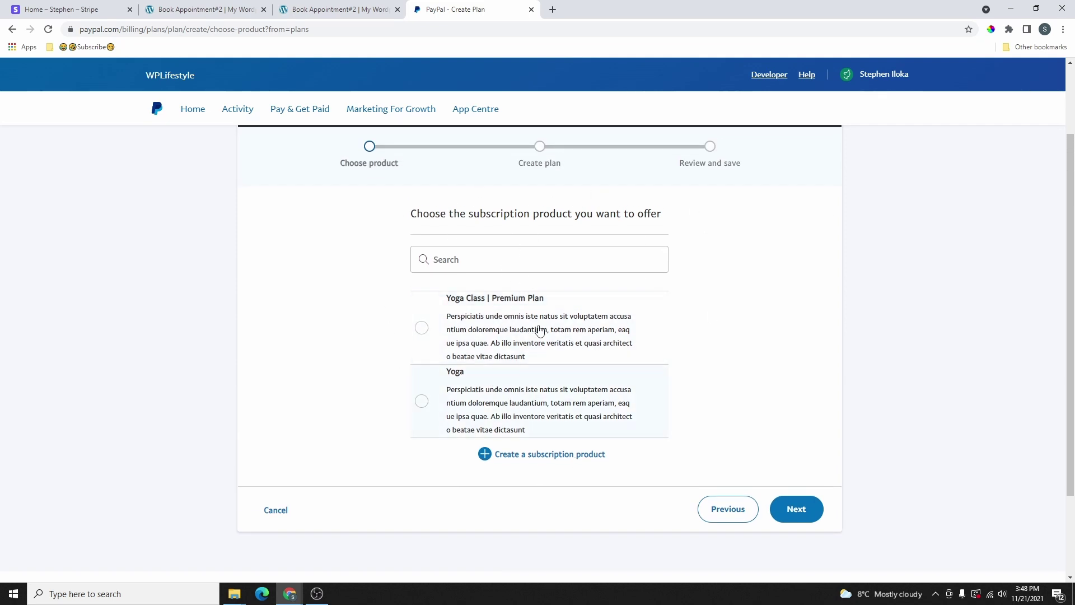
{"action": "scroll", "coordinate": [574, 259], "scroll_direction": "down", "scroll_amount": 2}
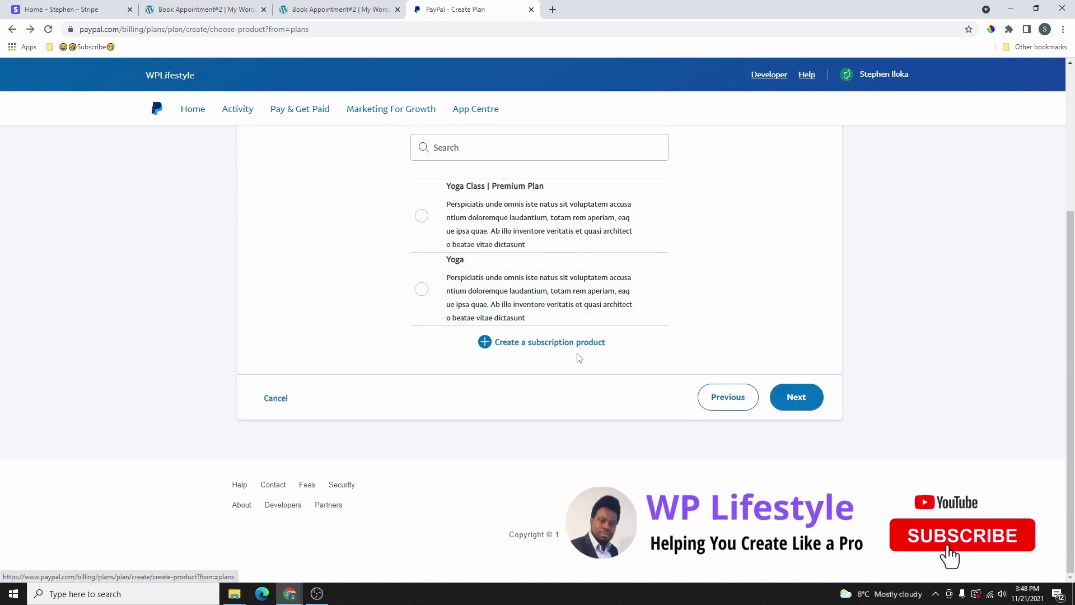
{"action": "left_click", "coordinate": [549, 342]}
{"action": "scroll", "coordinate": [550, 343], "scroll_direction": "down", "scroll_amount": 3}
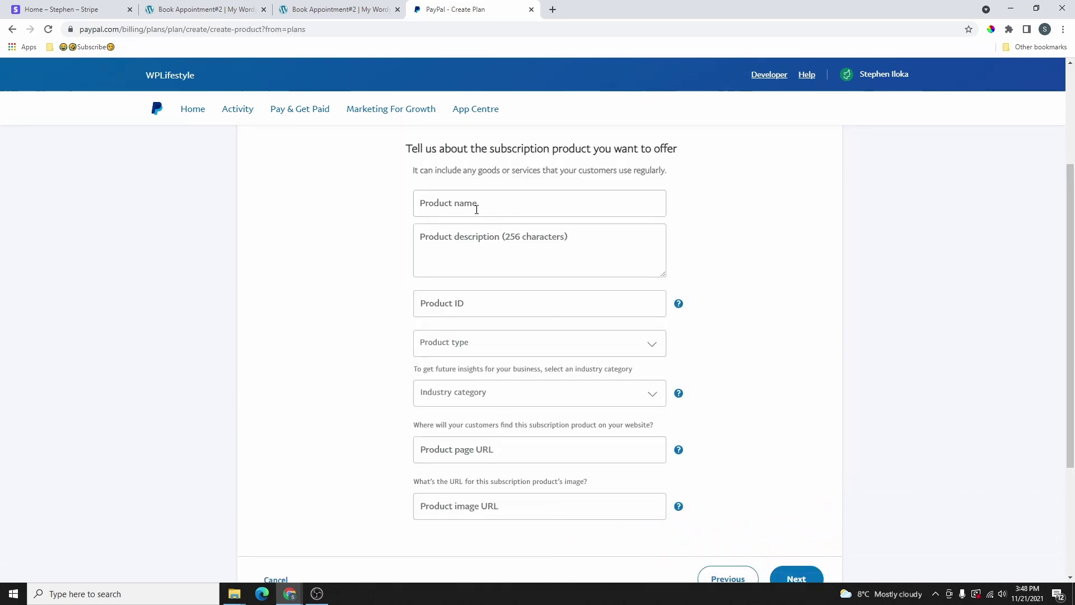
Copy the Mind & Soul class title from the site and paste it as the product name
{"action": "left_click", "coordinate": [493, 208]}
{"action": "left_click", "coordinate": [339, 8]}
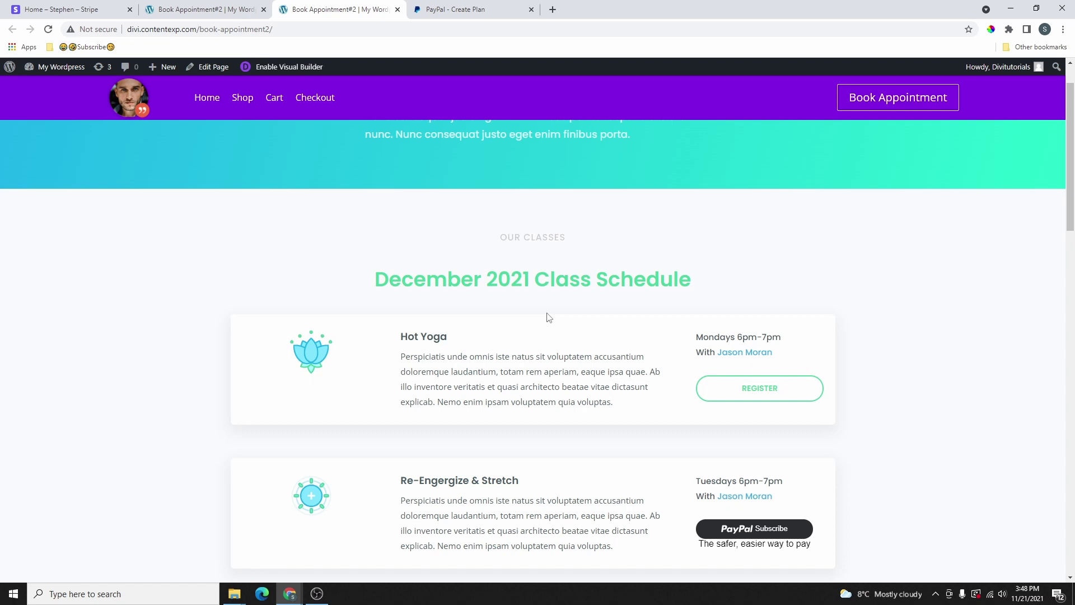
{"action": "scroll", "coordinate": [548, 317], "scroll_direction": "down", "scroll_amount": 3}
{"action": "scroll", "coordinate": [514, 379], "scroll_direction": "down", "scroll_amount": 1}
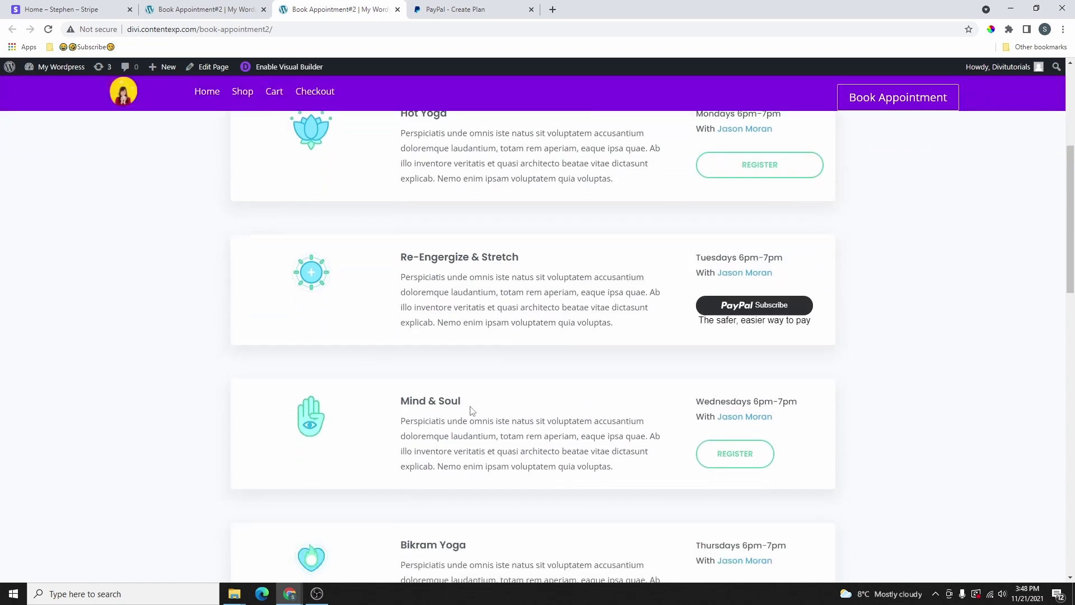
{"action": "left_click_drag", "start_coordinate": [471, 409], "coordinate": [408, 403]}
{"action": "right_click", "coordinate": [426, 405]}
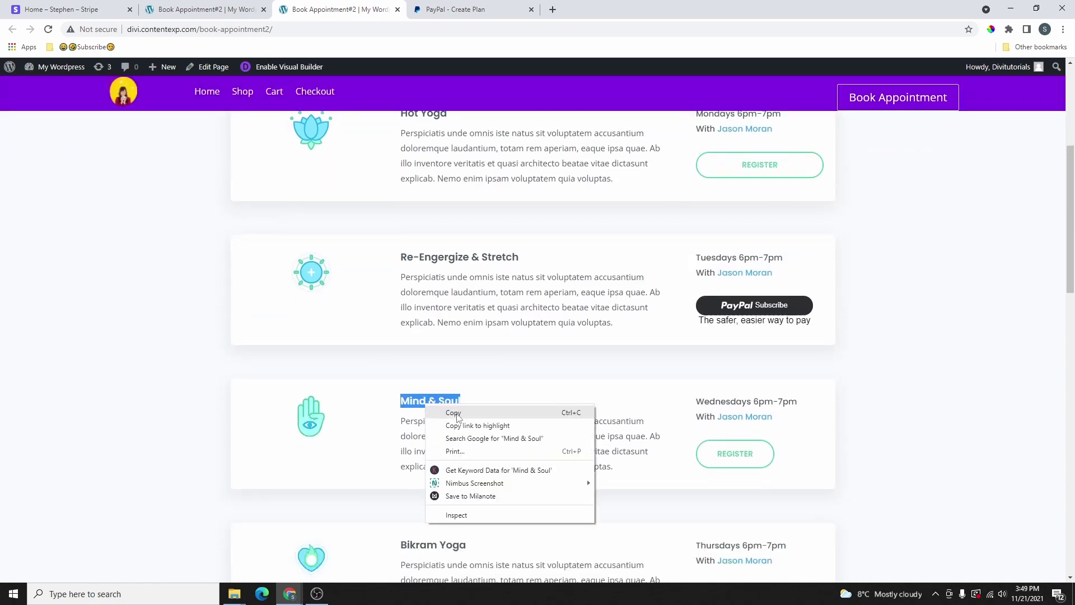
{"action": "left_click", "coordinate": [442, 413]}
{"action": "left_click", "coordinate": [453, 9]}
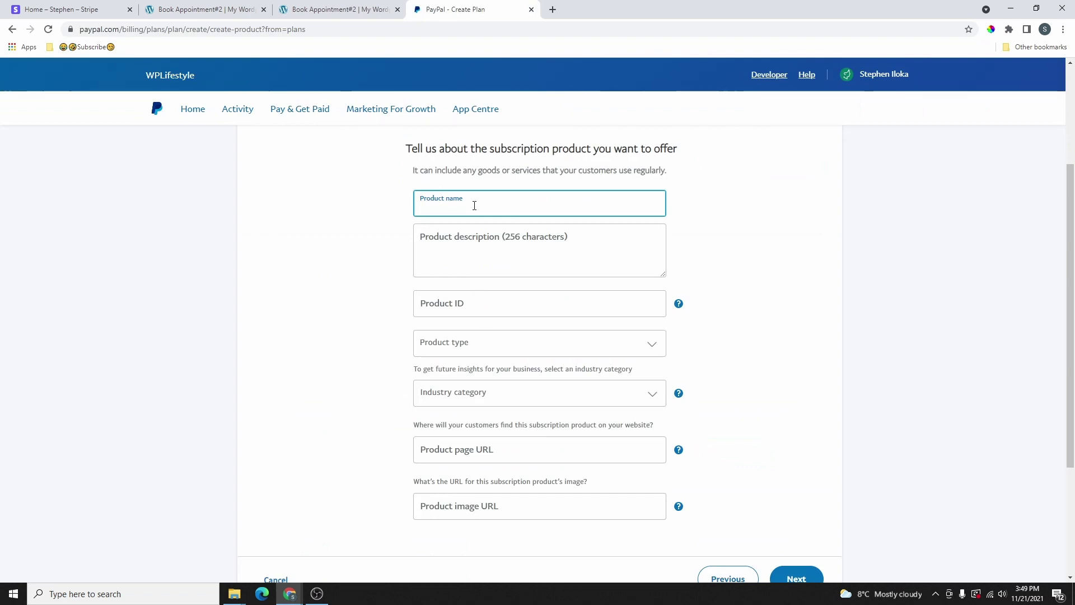
{"action": "right_click", "coordinate": [473, 206]}
{"action": "left_click", "coordinate": [516, 287]}
Paste a class description paragraph as plain text into the product description, then list the product types
{"action": "left_click", "coordinate": [370, 10]}
{"action": "left_click_drag", "start_coordinate": [623, 318], "coordinate": [400, 278]}
{"action": "key", "text": "ctrl+Tab"}
{"action": "right_click", "coordinate": [489, 275]}
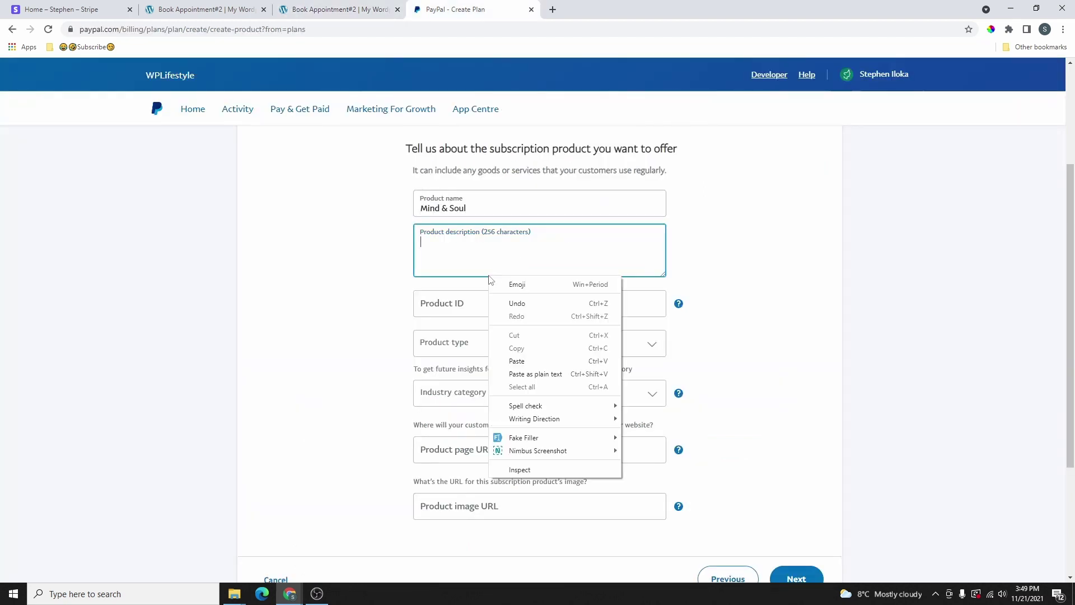
{"action": "left_click", "coordinate": [533, 374]}
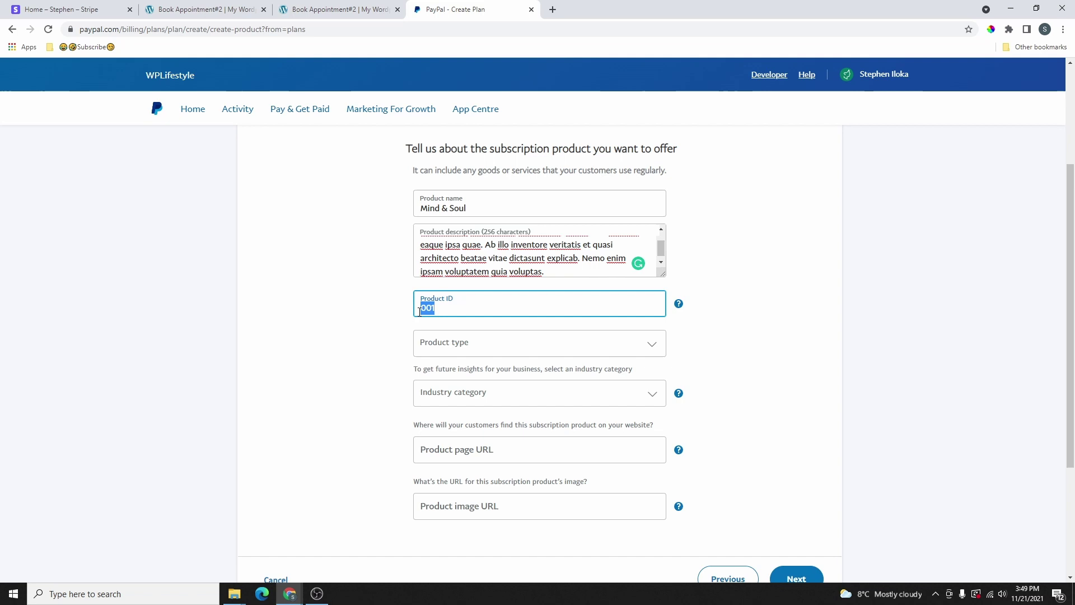
{"action": "left_click", "coordinate": [454, 342]}
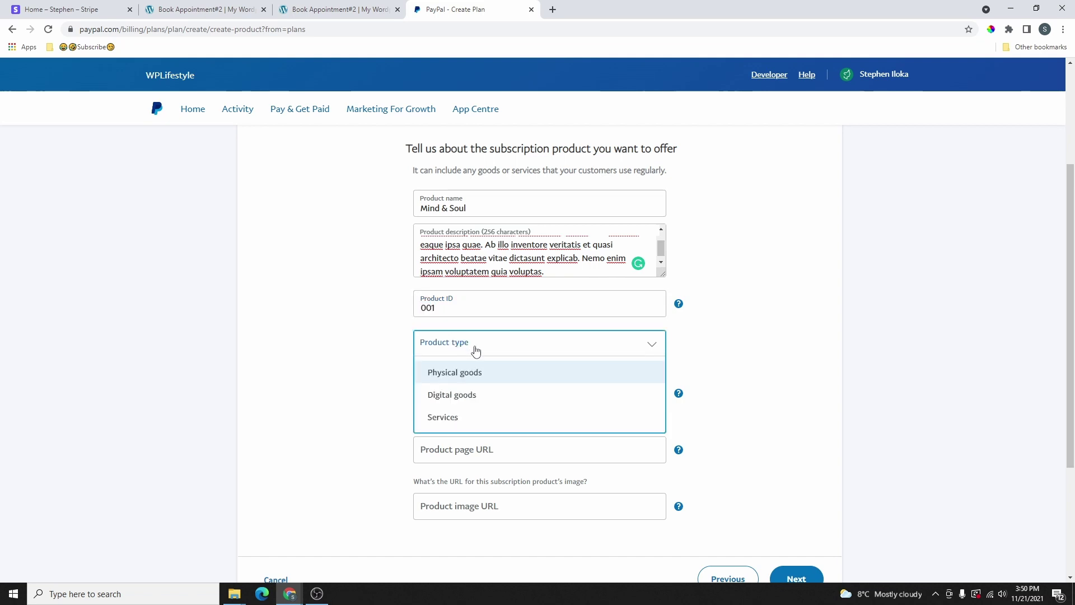
{"action": "scroll", "coordinate": [562, 351], "scroll_direction": "down", "scroll_amount": 2}
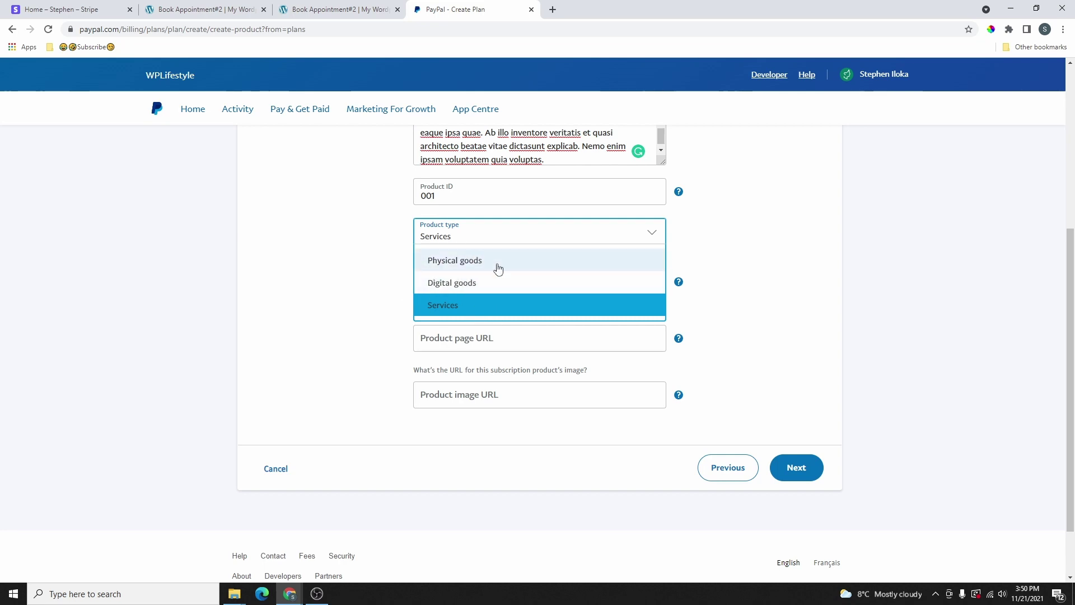
Set product type to Services and industry category to Consulting services, searching 'con'
{"action": "left_click", "coordinate": [468, 306]}
{"action": "scroll", "coordinate": [523, 290], "scroll_direction": "down", "scroll_amount": 1}
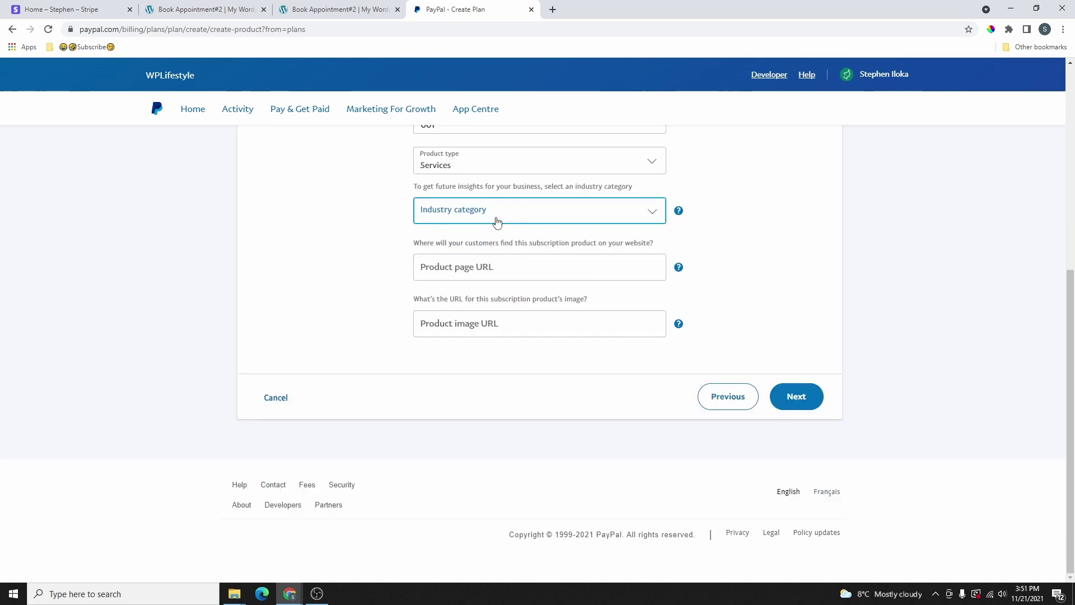
{"action": "left_click", "coordinate": [507, 216]}
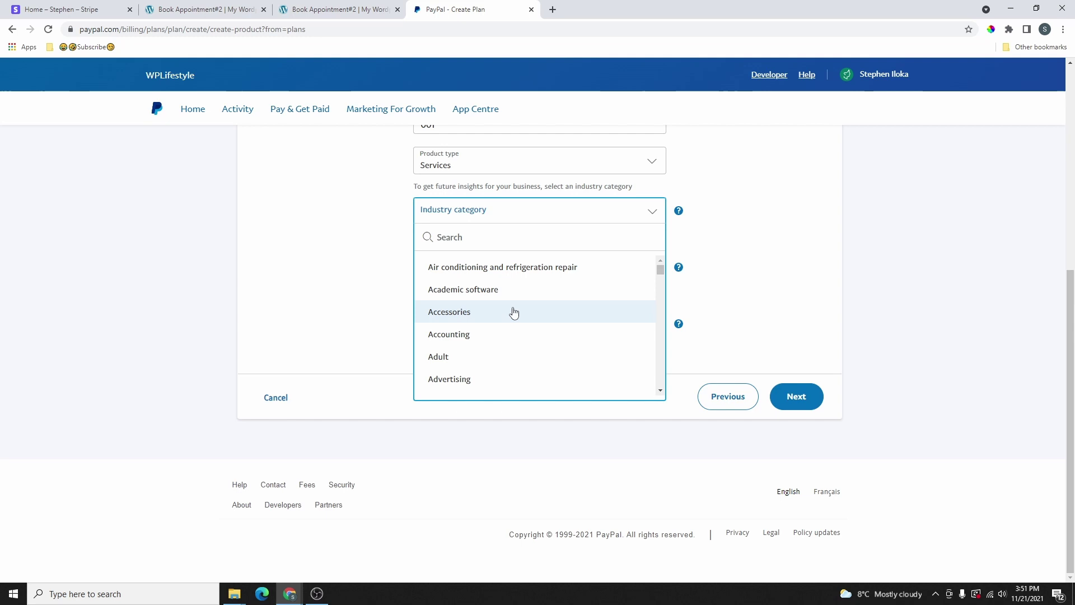
{"action": "scroll", "coordinate": [507, 296], "scroll_direction": "down", "scroll_amount": 2}
{"action": "scroll", "coordinate": [506, 297], "scroll_direction": "down", "scroll_amount": 3}
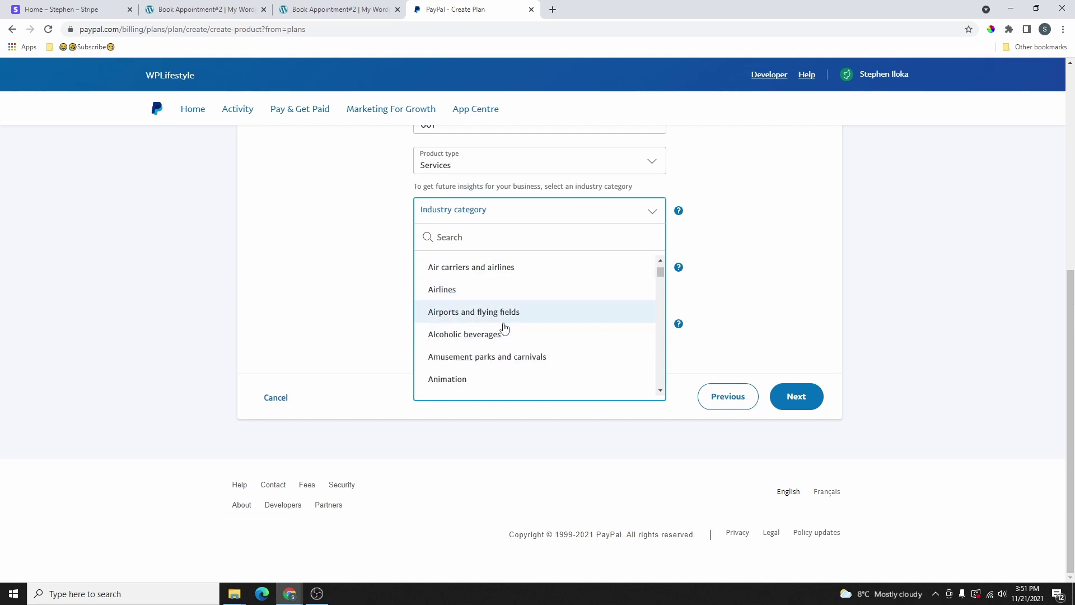
{"action": "scroll", "coordinate": [506, 326], "scroll_direction": "up", "scroll_amount": 3}
{"action": "scroll", "coordinate": [506, 326], "scroll_direction": "up", "scroll_amount": 6}
{"action": "scroll", "coordinate": [521, 347], "scroll_direction": "down", "scroll_amount": 3}
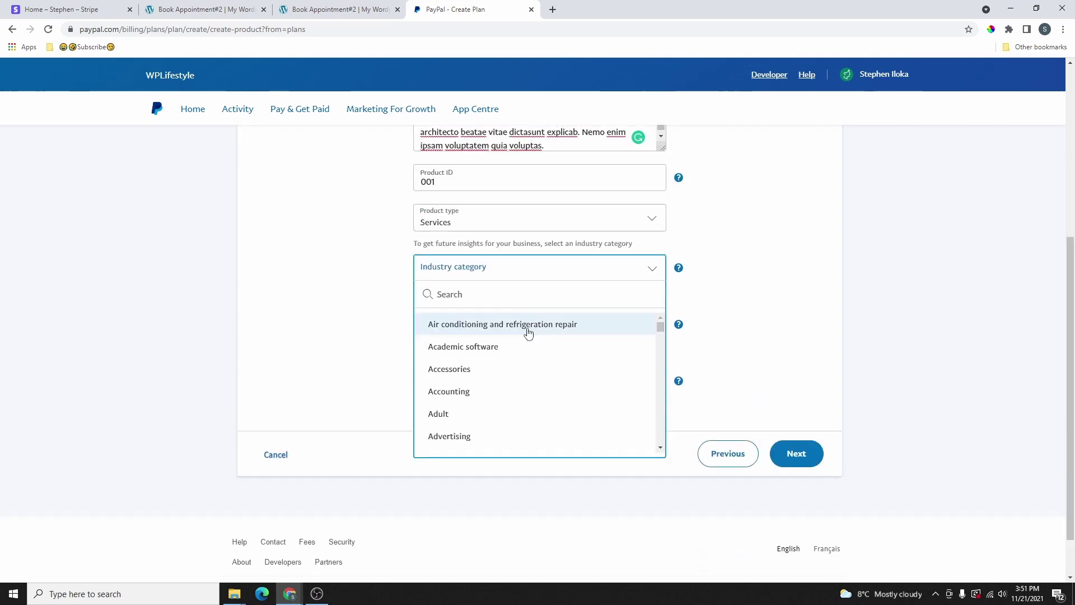
{"action": "type", "text": "con"}
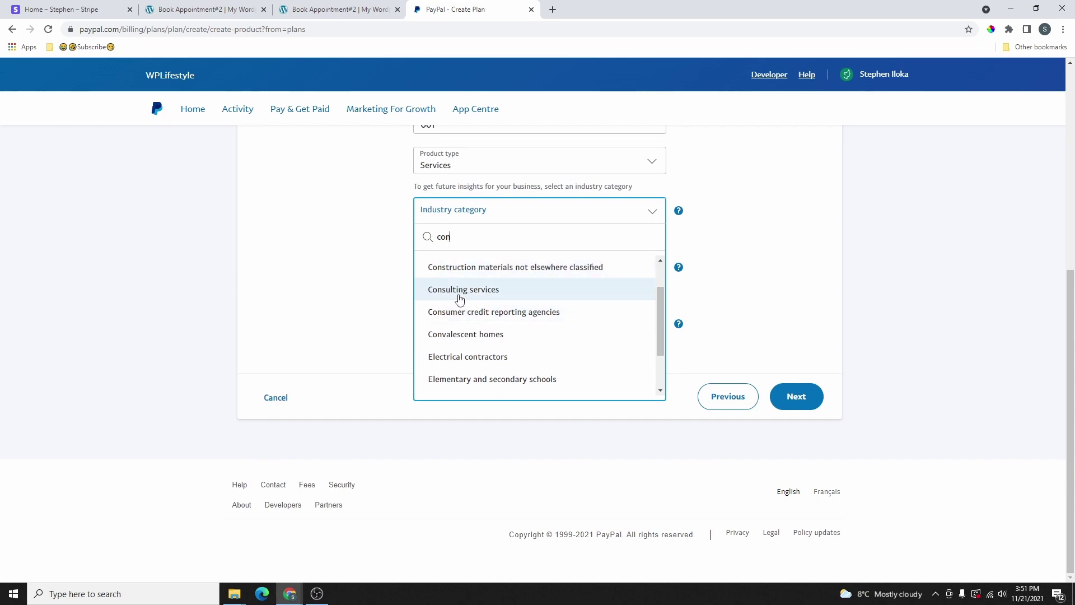
{"action": "left_click", "coordinate": [488, 292]}
Copy the Yoga Classes page address from the site tab's address bar
{"action": "left_click", "coordinate": [430, 274]}
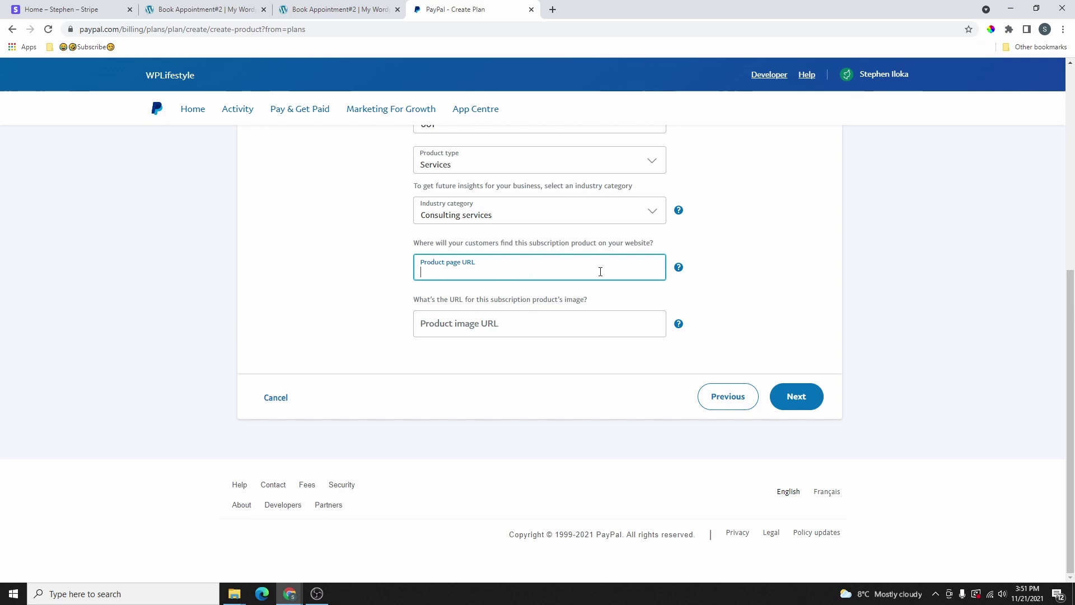
{"action": "left_click", "coordinate": [391, 14]}
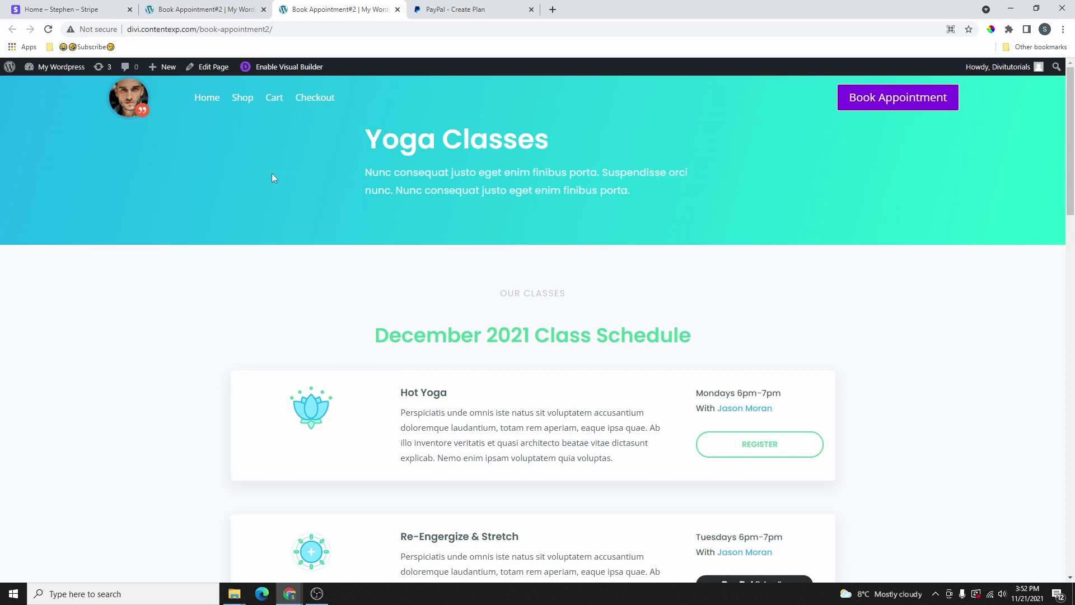
{"action": "left_click", "coordinate": [201, 28]}
{"action": "left_click", "coordinate": [185, 29]}
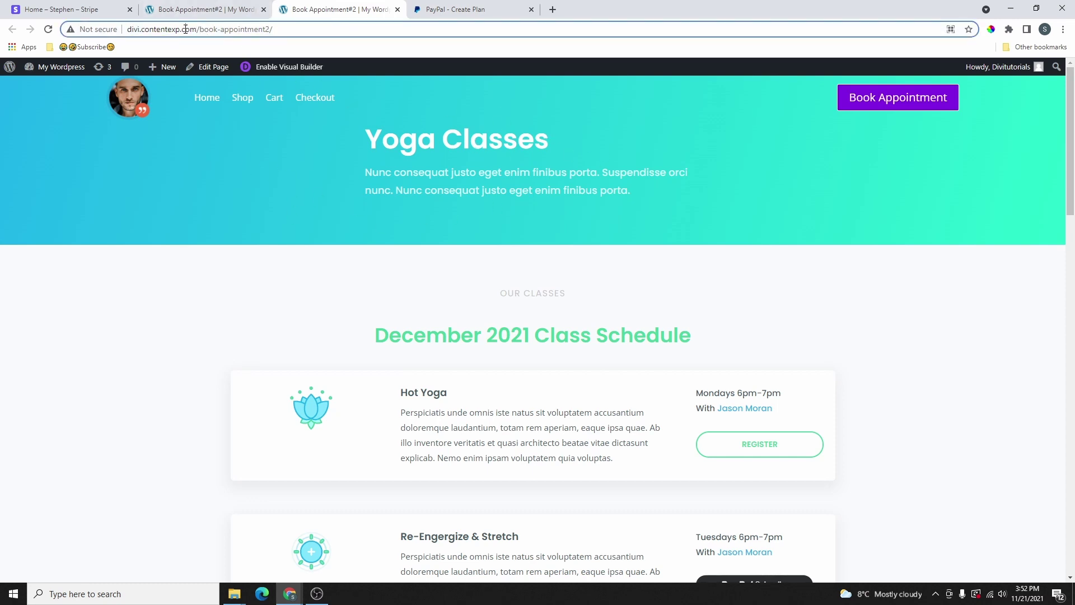
{"action": "key", "text": "ctrl+Tab"}
Paste the class page address as product page URL, correct Product ID to 000001, and create the product
{"action": "right_click", "coordinate": [468, 274]}
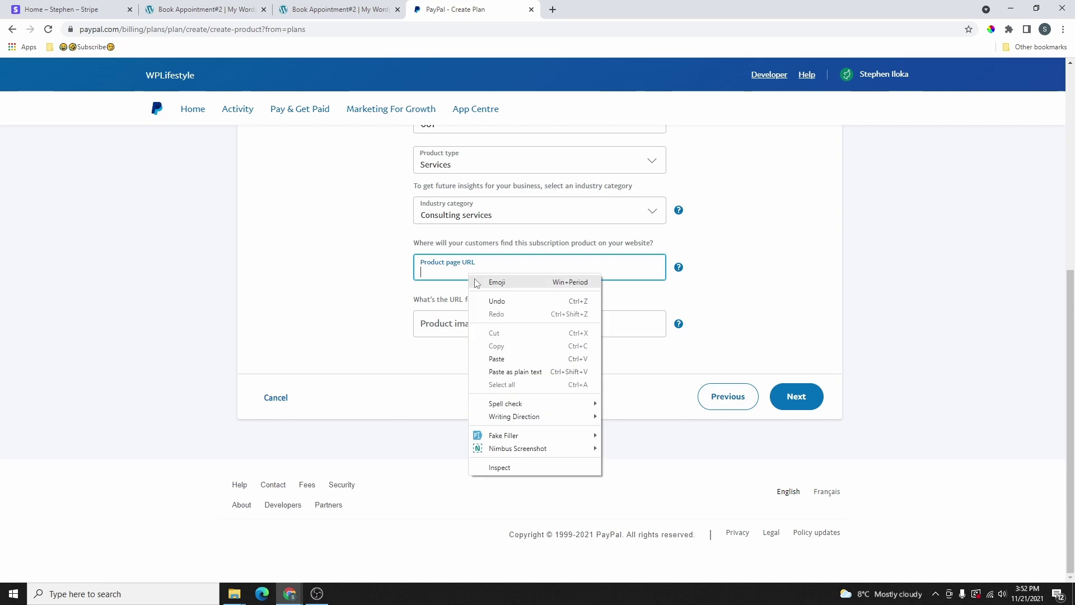
{"action": "left_click", "coordinate": [508, 370]}
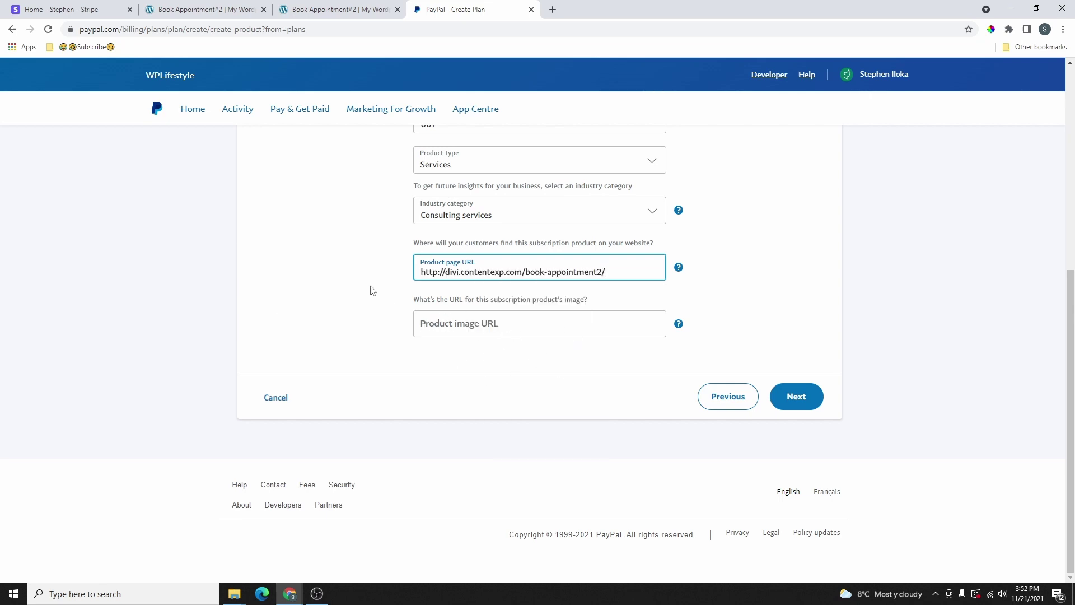
{"action": "left_click", "coordinate": [798, 398]}
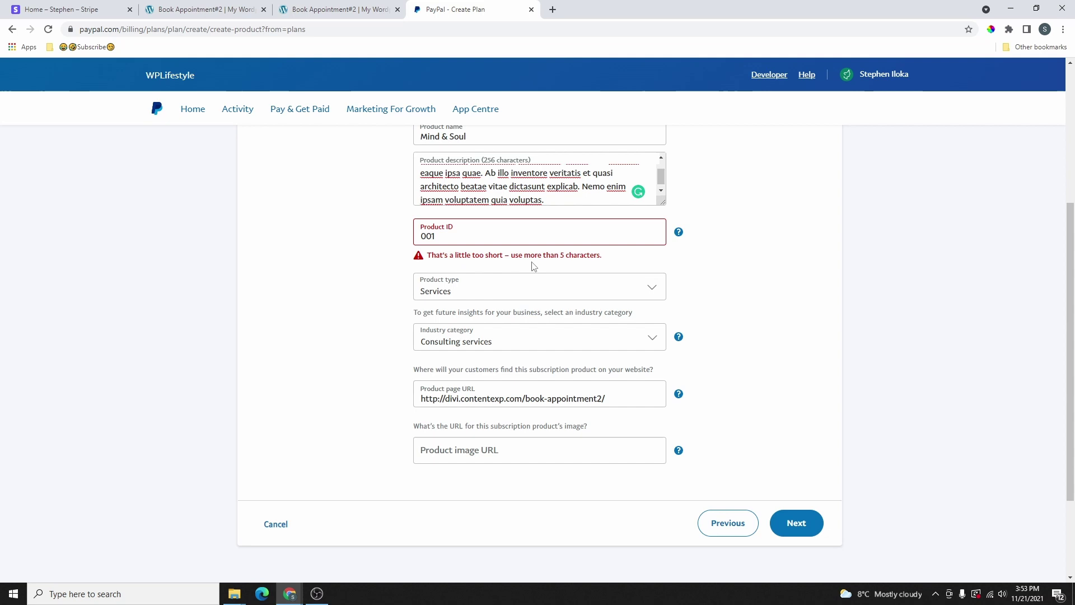
{"action": "type", "text": "000"}
{"action": "scroll", "coordinate": [590, 266], "scroll_direction": "up", "scroll_amount": 1}
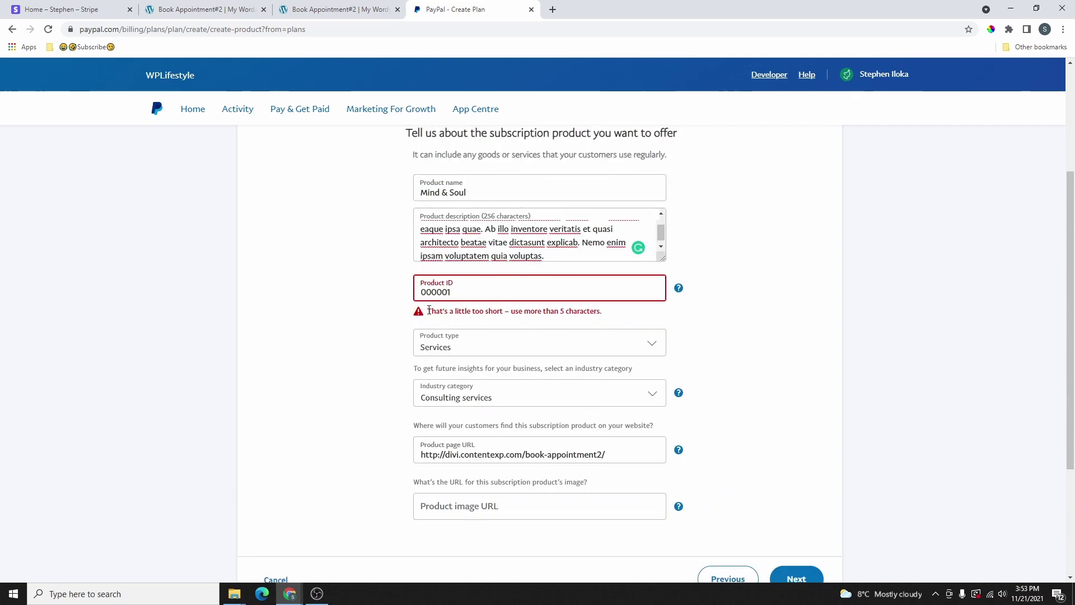
{"action": "scroll", "coordinate": [631, 387], "scroll_direction": "down", "scroll_amount": 2}
{"action": "left_click", "coordinate": [799, 469]}
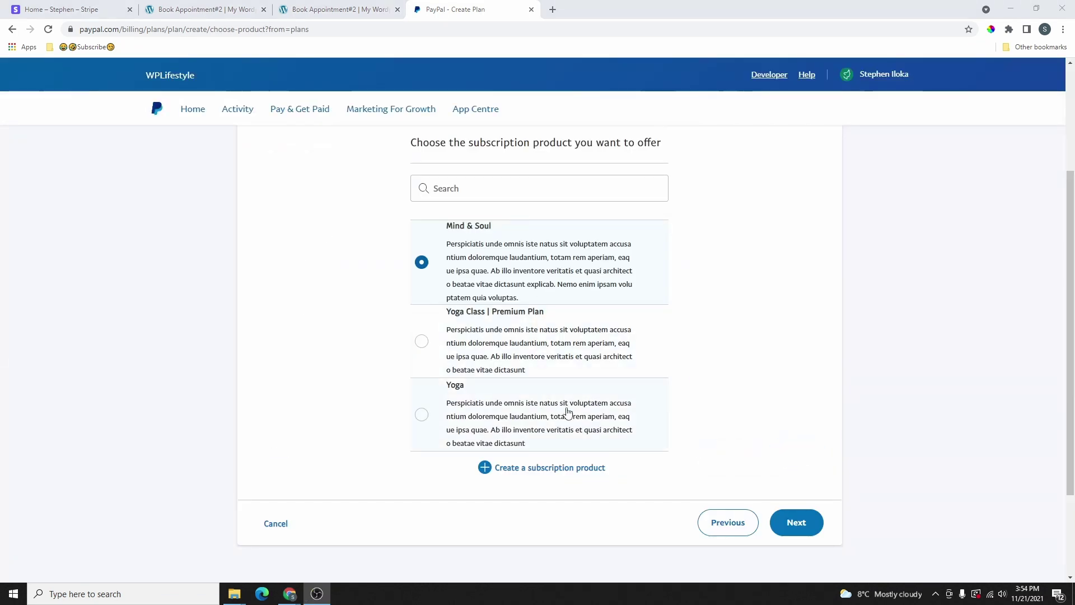
Select Mind & Soul as the plan's product and continue to the plan-type step
{"action": "left_click", "coordinate": [496, 414]}
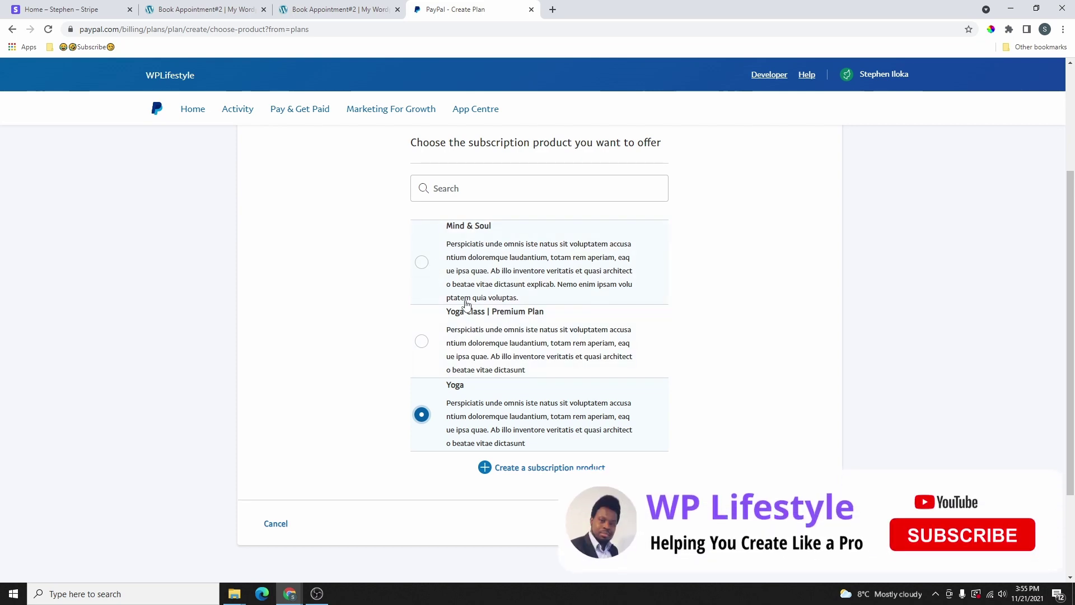
{"action": "left_click", "coordinate": [426, 268]}
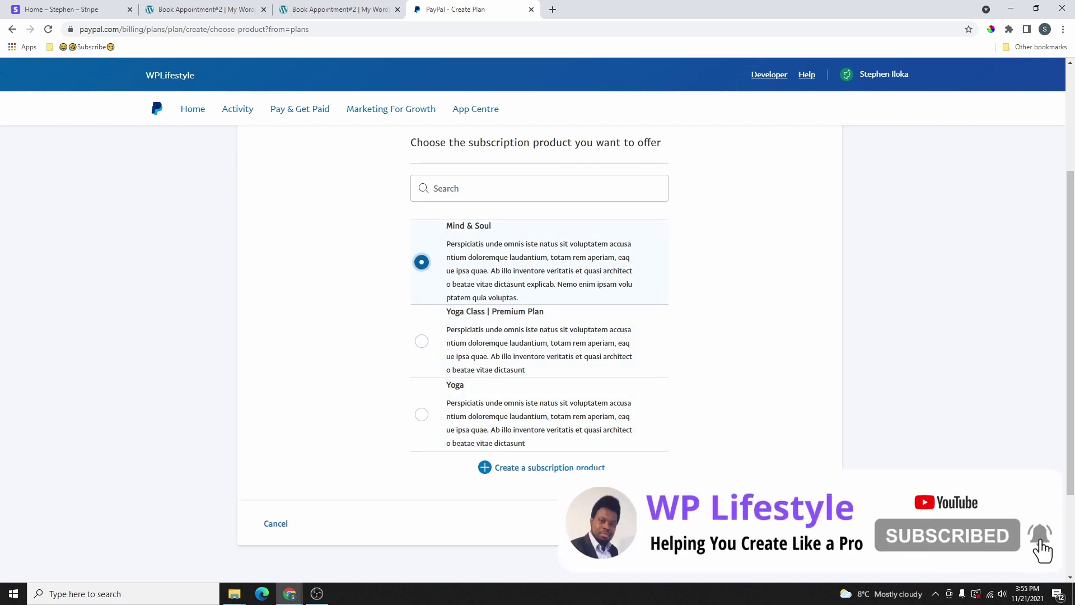
{"action": "left_click", "coordinate": [796, 523]}
{"action": "scroll", "coordinate": [770, 355], "scroll_direction": "down", "scroll_amount": 3}
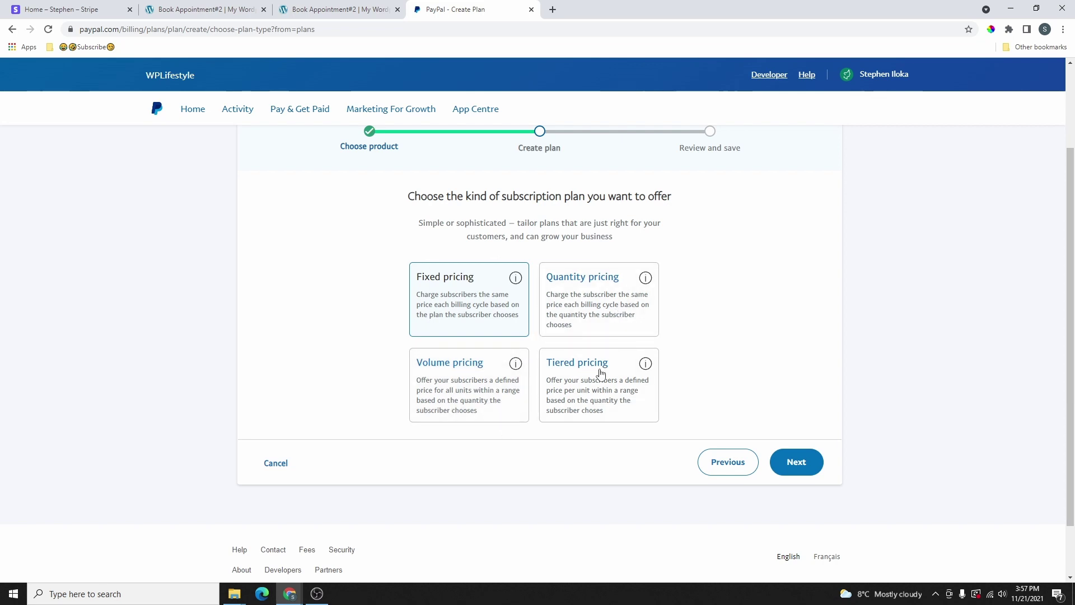
Choose fixed pricing for the plan and continue to its basic details
{"action": "mouse_move", "coordinate": [647, 279]}
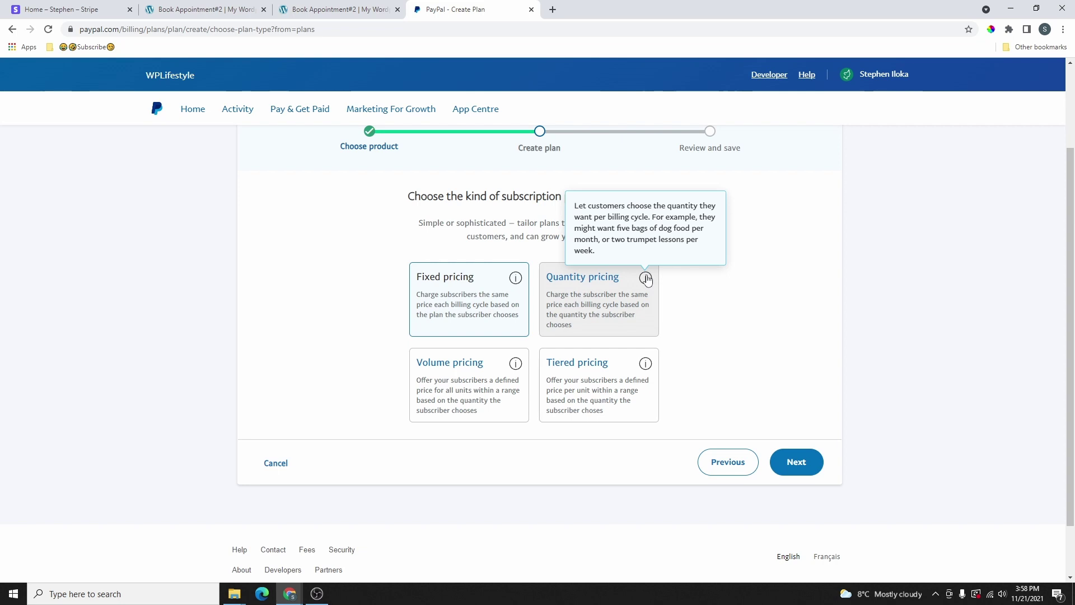
{"action": "left_click", "coordinate": [479, 305]}
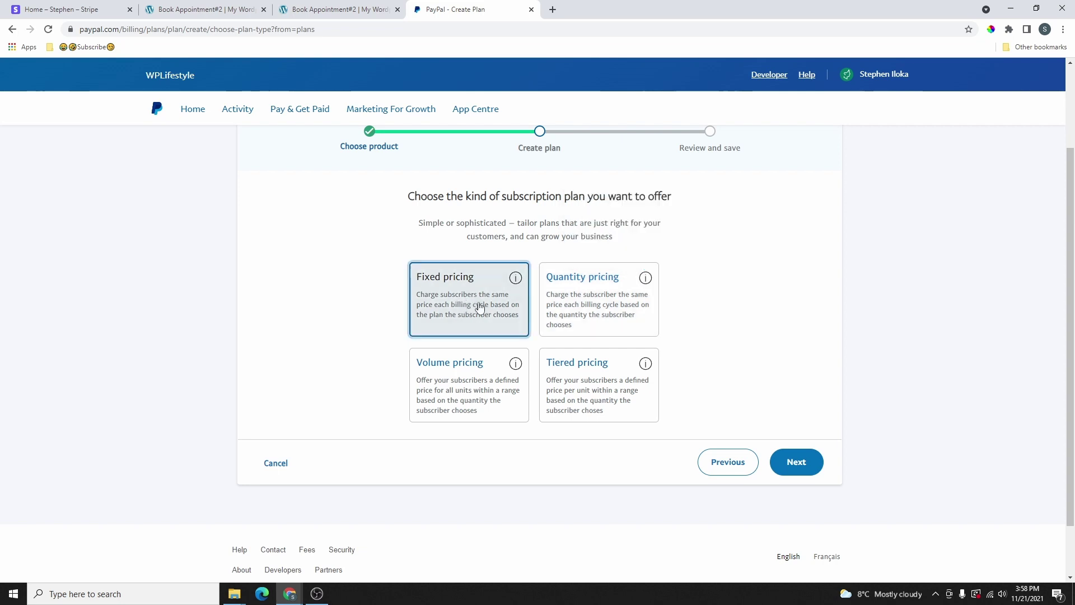
{"action": "left_click", "coordinate": [800, 471]}
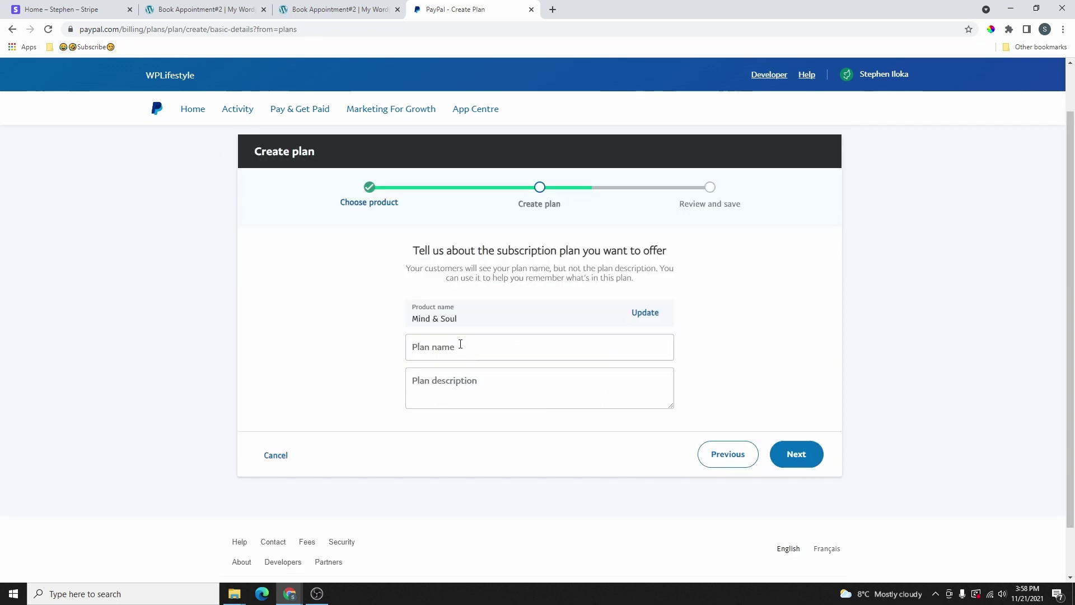
Copy the Mind & Soul class title from the site and paste it as the plan name
{"action": "left_click", "coordinate": [467, 348]}
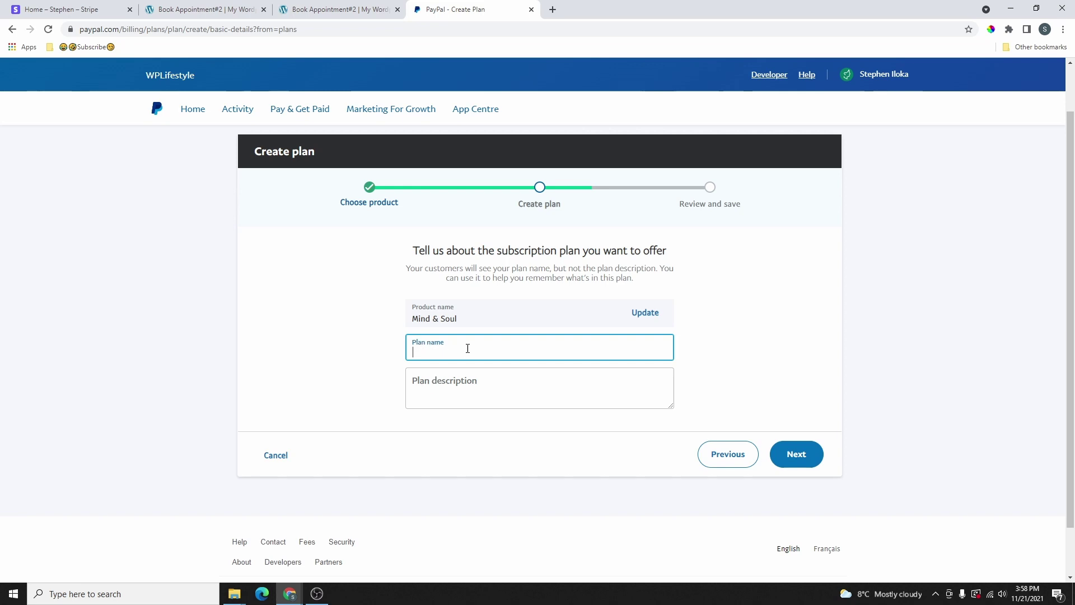
{"action": "left_click", "coordinate": [473, 384]}
{"action": "left_click", "coordinate": [334, 9]}
{"action": "scroll", "coordinate": [574, 416], "scroll_direction": "down", "scroll_amount": 2}
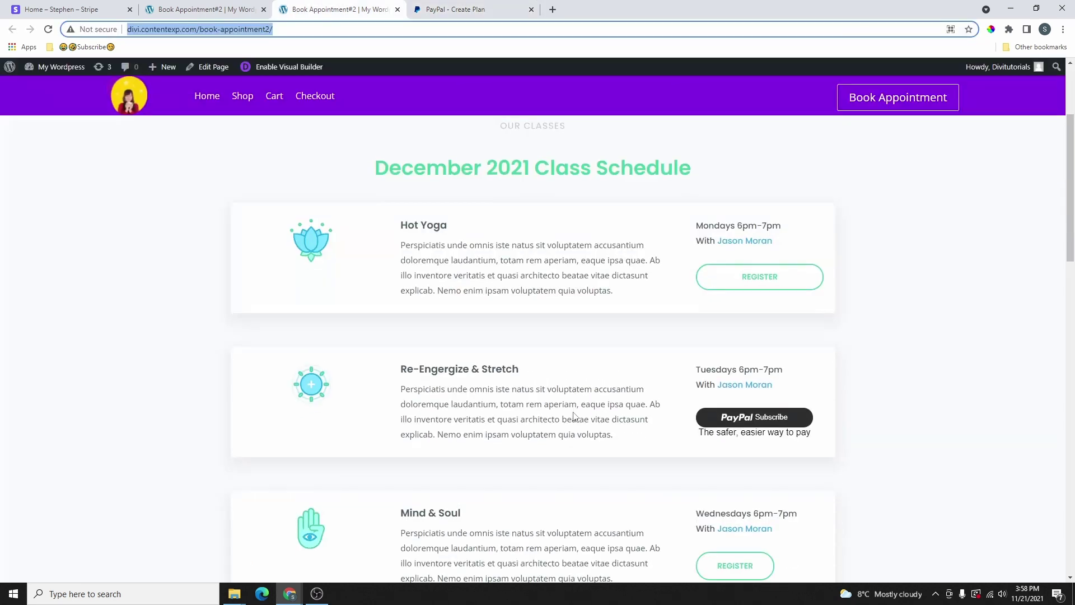
{"action": "scroll", "coordinate": [573, 416], "scroll_direction": "down", "scroll_amount": 2}
{"action": "left_click_drag", "start_coordinate": [460, 401], "coordinate": [386, 403]}
{"action": "key", "text": "ctrl+c"}
{"action": "right_click", "coordinate": [428, 401]}
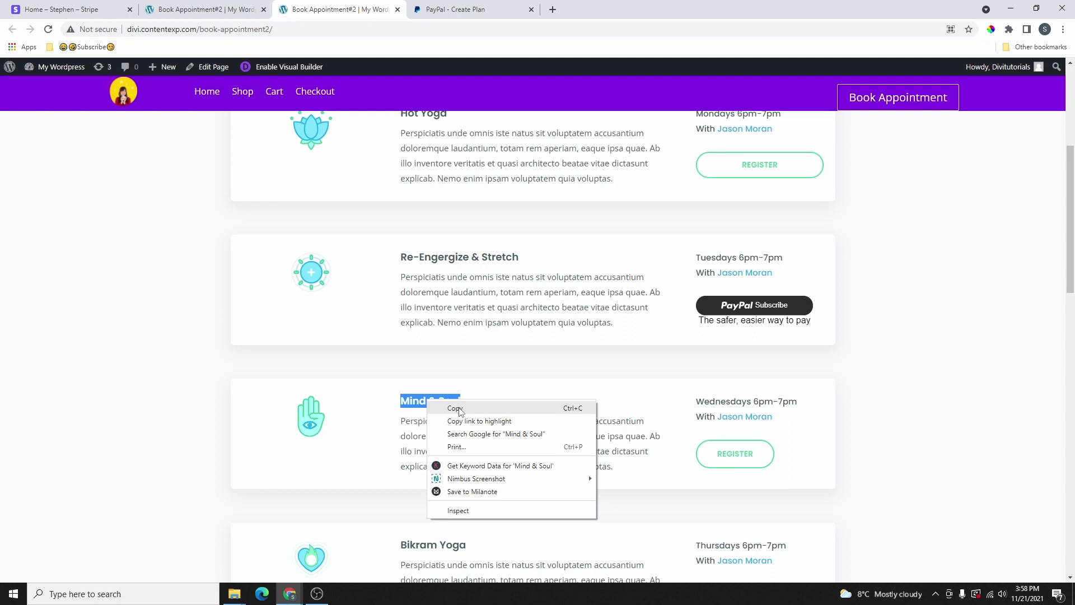
{"action": "left_click", "coordinate": [455, 408]}
{"action": "key", "text": "ctrl+Tab"}
{"action": "left_click", "coordinate": [470, 353]}
{"action": "right_click", "coordinate": [473, 345]}
{"action": "left_click", "coordinate": [493, 432]}
Copy the Mind & Soul class description into Plan description and continue to pricing
{"action": "key", "text": "ctrl+shift+Tab"}
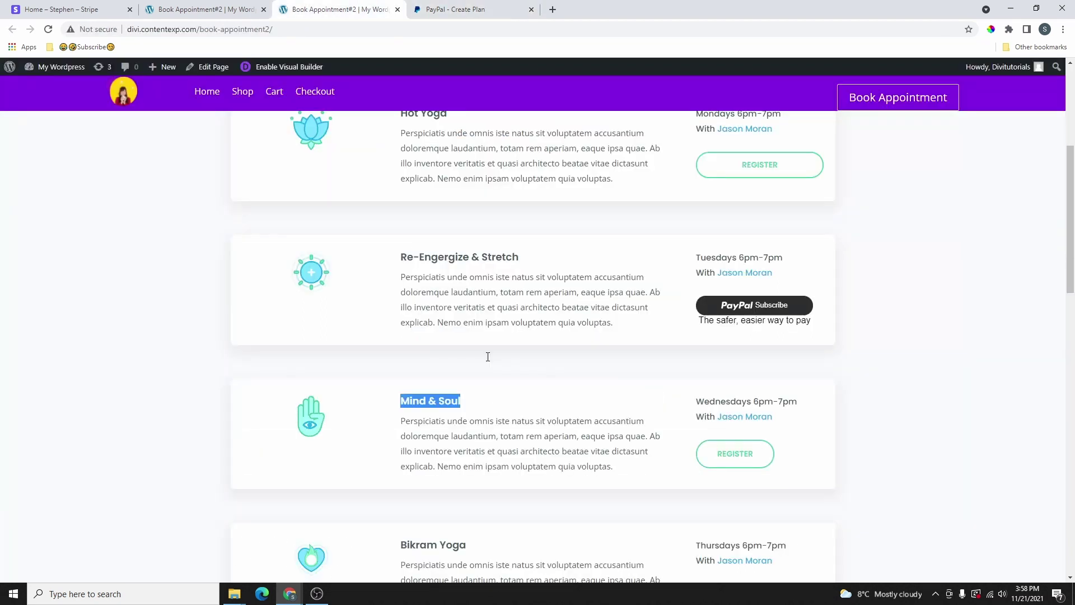
{"action": "scroll", "coordinate": [560, 386], "scroll_direction": "down", "scroll_amount": 2}
{"action": "left_click_drag", "start_coordinate": [642, 362], "coordinate": [380, 307]}
{"action": "key", "text": "ctrl+c"}
{"action": "key", "text": "ctrl+Tab"}
{"action": "right_click", "coordinate": [442, 389]}
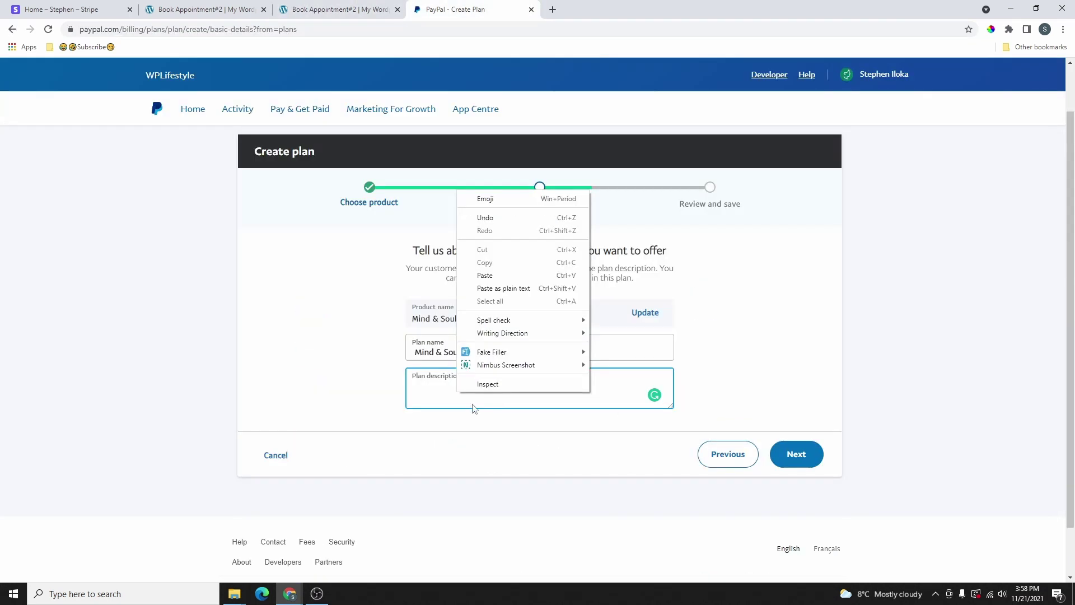
{"action": "left_click", "coordinate": [487, 275]}
{"action": "left_click", "coordinate": [795, 399]}
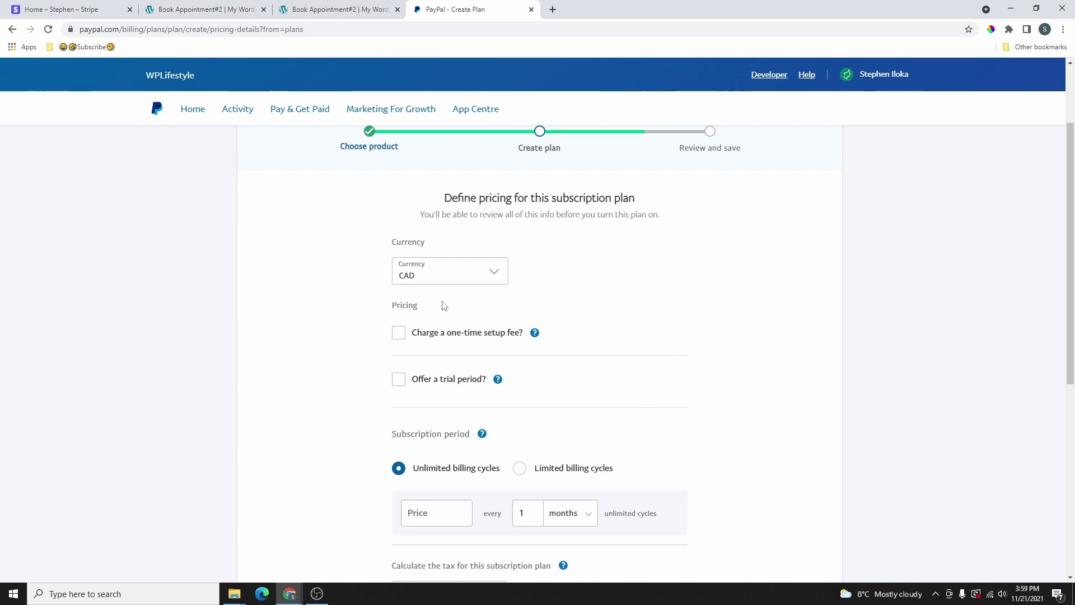
{"action": "left_click", "coordinate": [448, 280]}
{"action": "scroll", "coordinate": [448, 336], "scroll_direction": "down", "scroll_amount": 3}
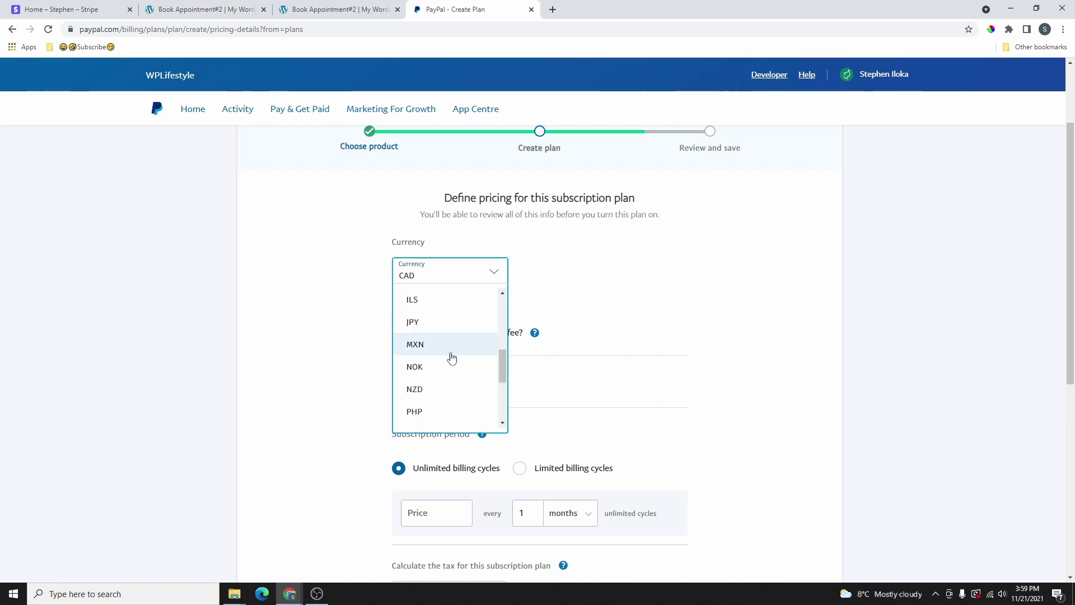
{"action": "scroll", "coordinate": [452, 357], "scroll_direction": "down", "scroll_amount": 10}
{"action": "scroll", "coordinate": [459, 386], "scroll_direction": "up", "scroll_amount": 6}
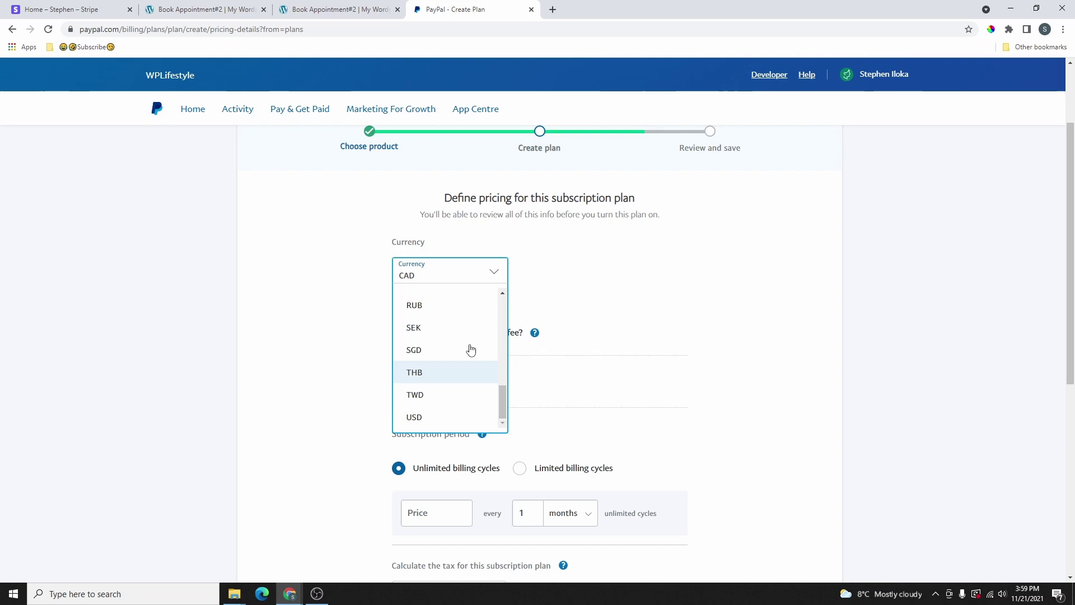
{"action": "left_click_drag", "start_coordinate": [502, 401], "coordinate": [499, 304]}
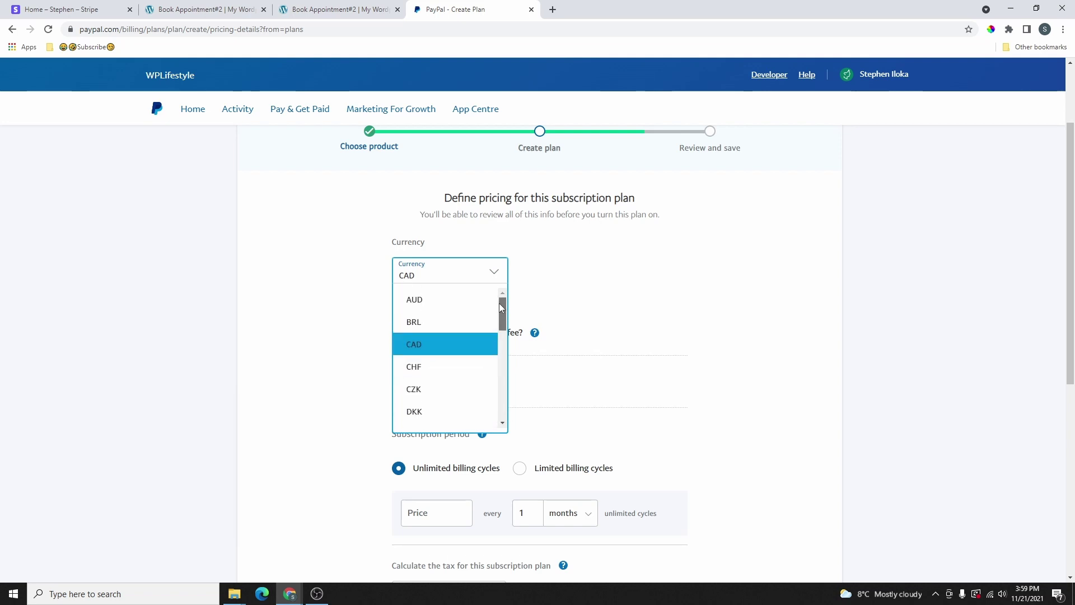
{"action": "left_click", "coordinate": [423, 347]}
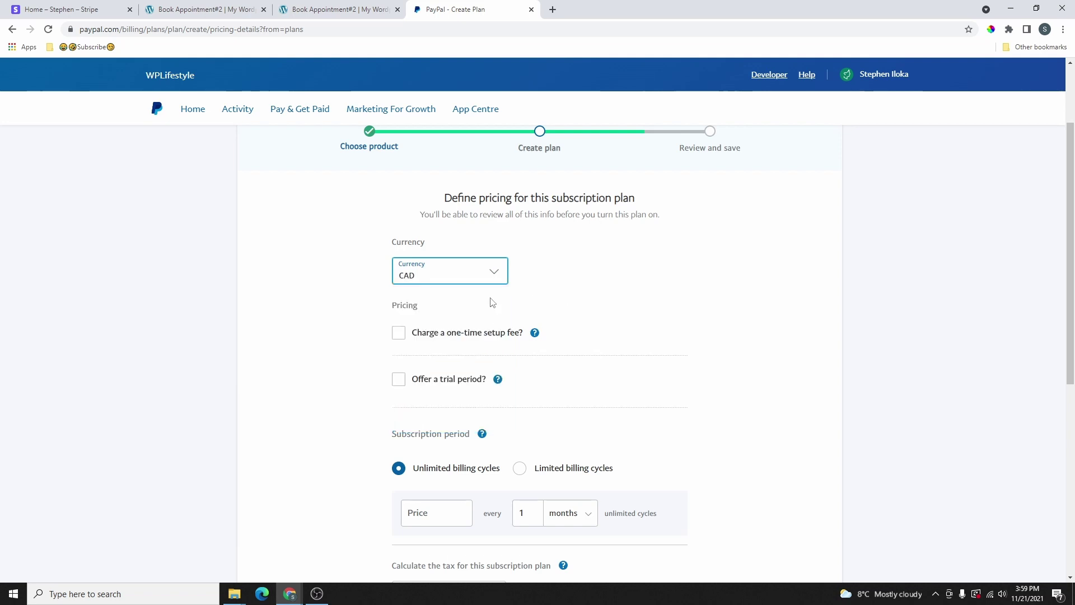
{"action": "scroll", "coordinate": [492, 302], "scroll_direction": "down", "scroll_amount": 1}
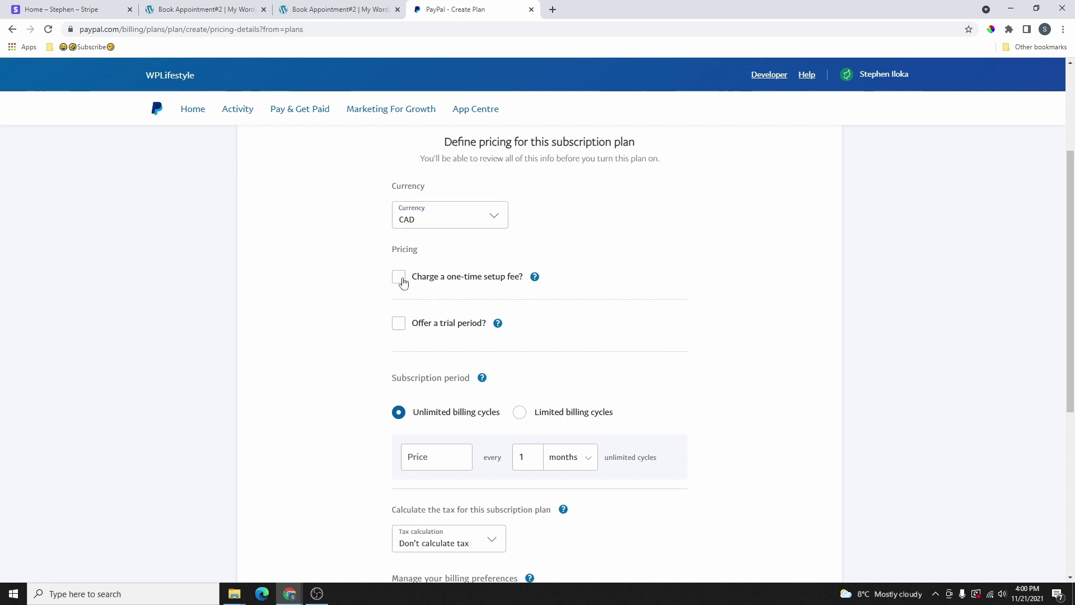
{"action": "left_click", "coordinate": [402, 277]}
{"action": "left_click", "coordinate": [418, 312]}
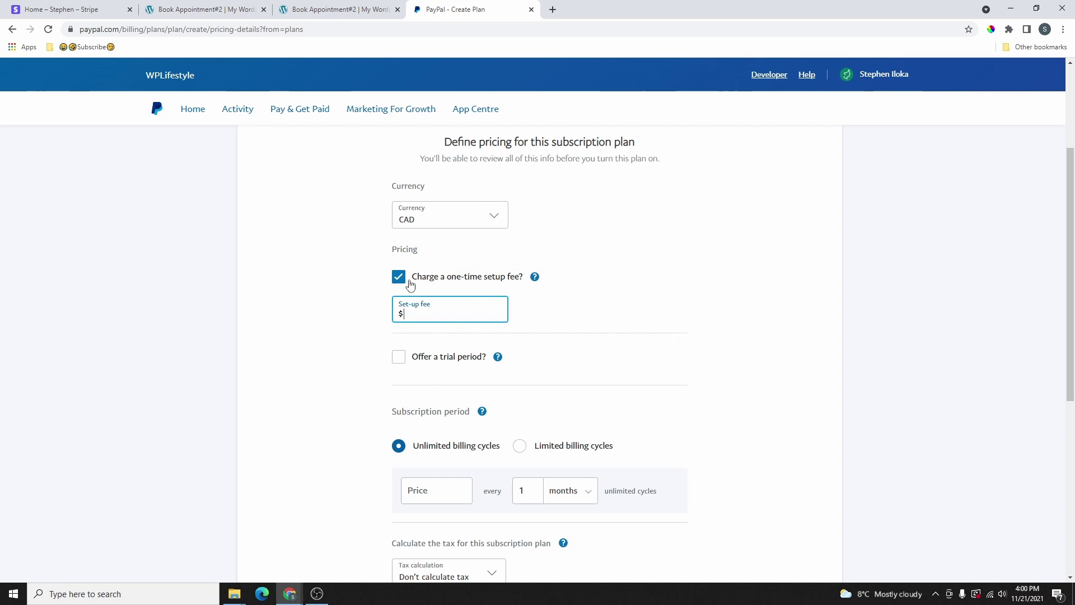
{"action": "mouse_move", "coordinate": [530, 290]}
{"action": "scroll", "coordinate": [381, 302], "scroll_direction": "down", "scroll_amount": 1}
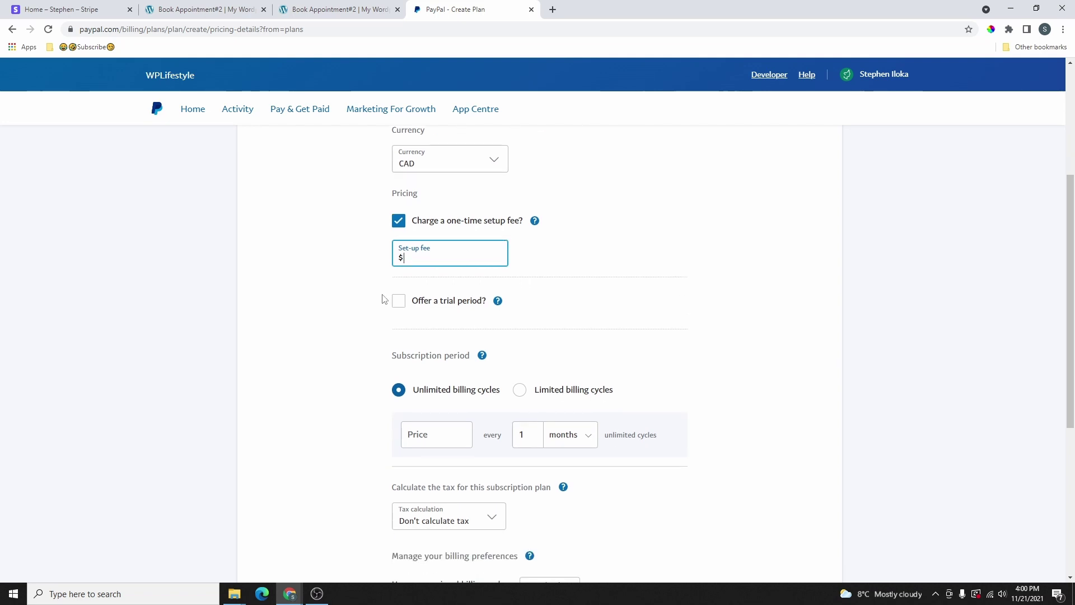
{"action": "left_click", "coordinate": [398, 221]}
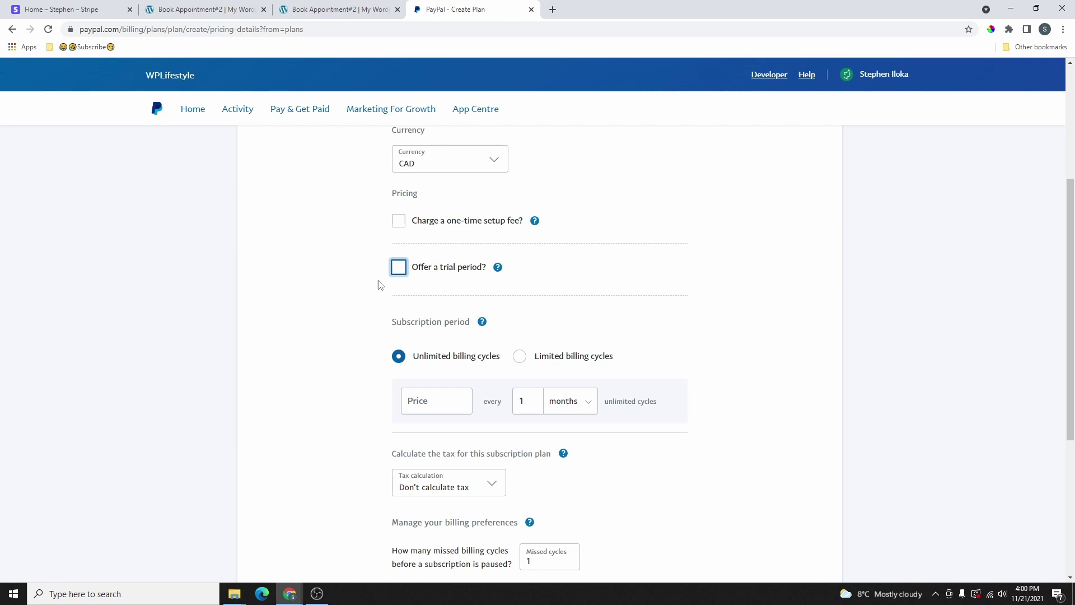
Add a free trial period of $0 every 1 week for 1 cycle
{"action": "left_click", "coordinate": [398, 268]}
{"action": "left_click", "coordinate": [434, 324]}
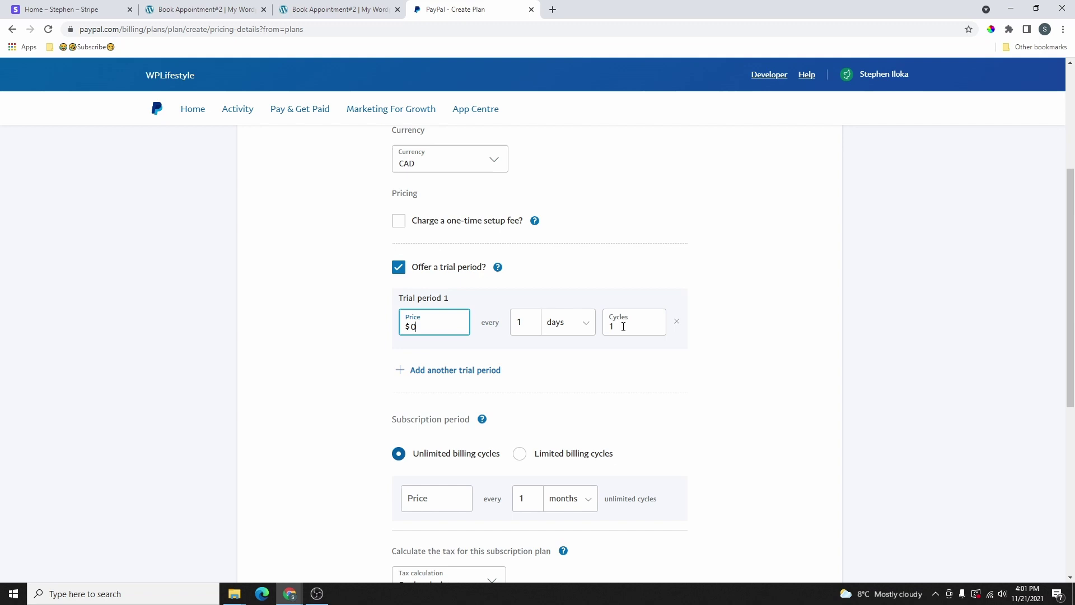
{"action": "left_click", "coordinate": [563, 333]}
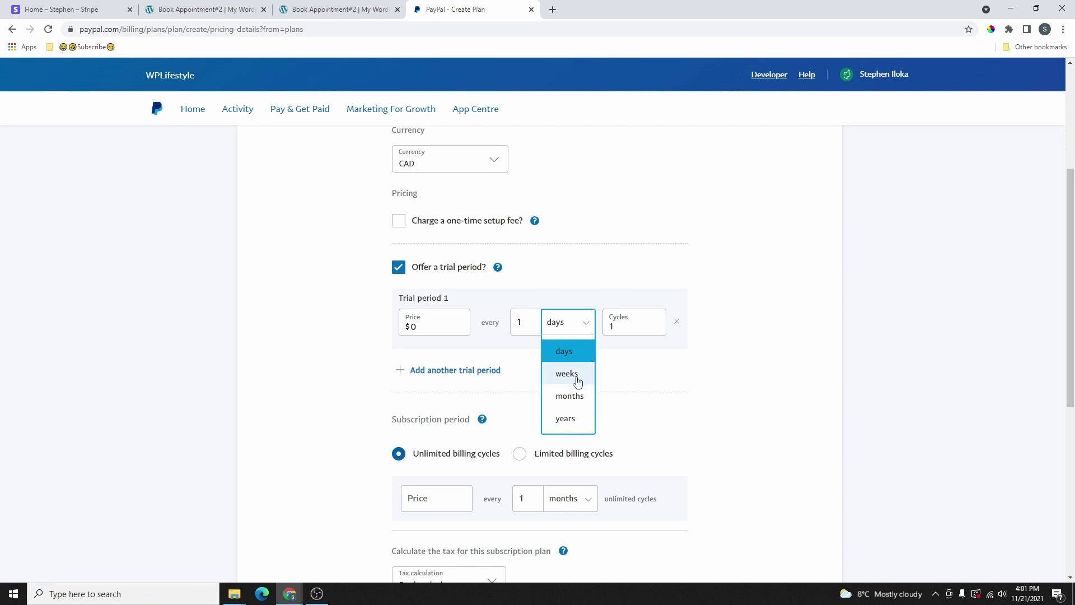
{"action": "left_click", "coordinate": [577, 381]}
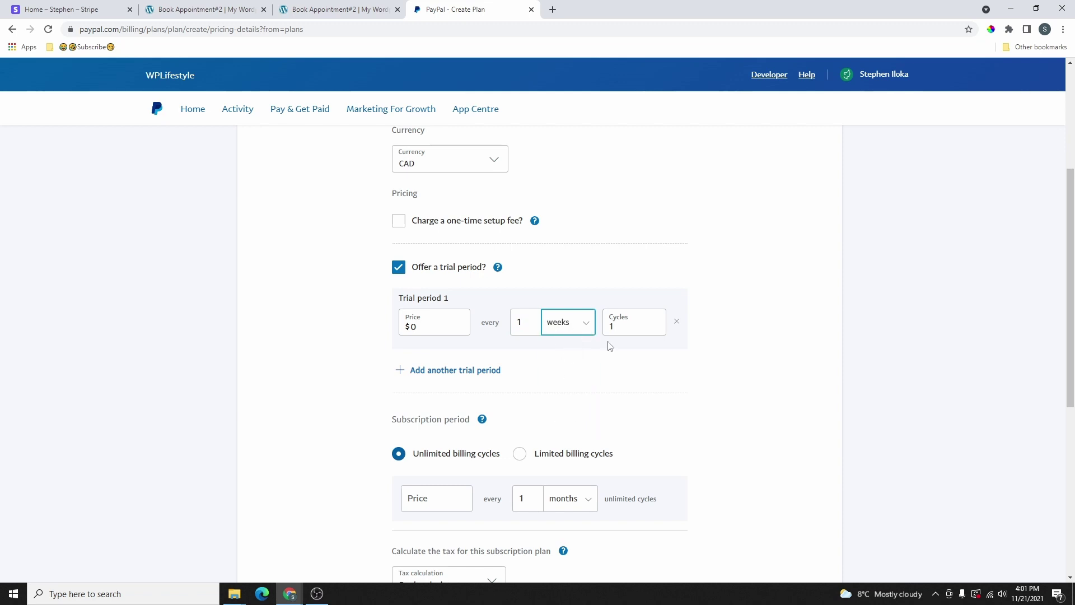
{"action": "key", "text": "Tab"}
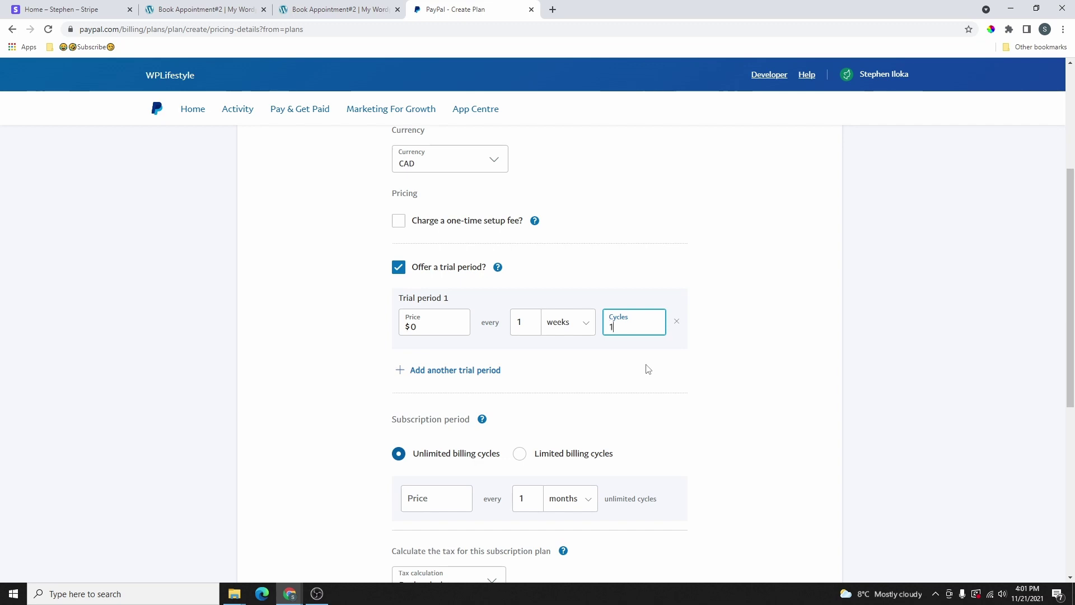
Add a second trial period, then delete it with X
{"action": "scroll", "coordinate": [588, 314], "scroll_direction": "down", "scroll_amount": 2}
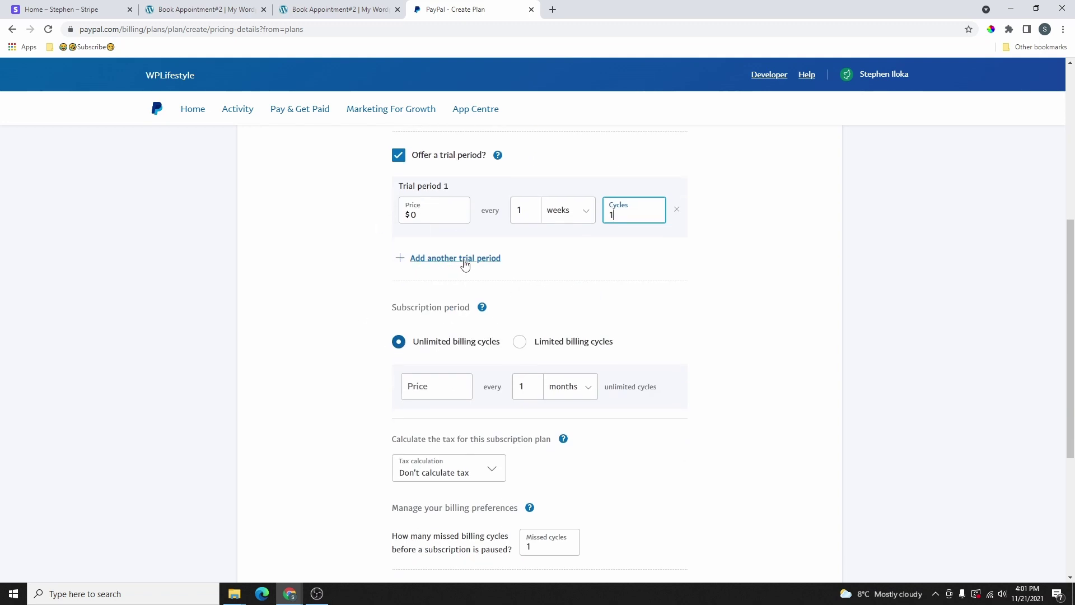
{"action": "left_click", "coordinate": [465, 258]}
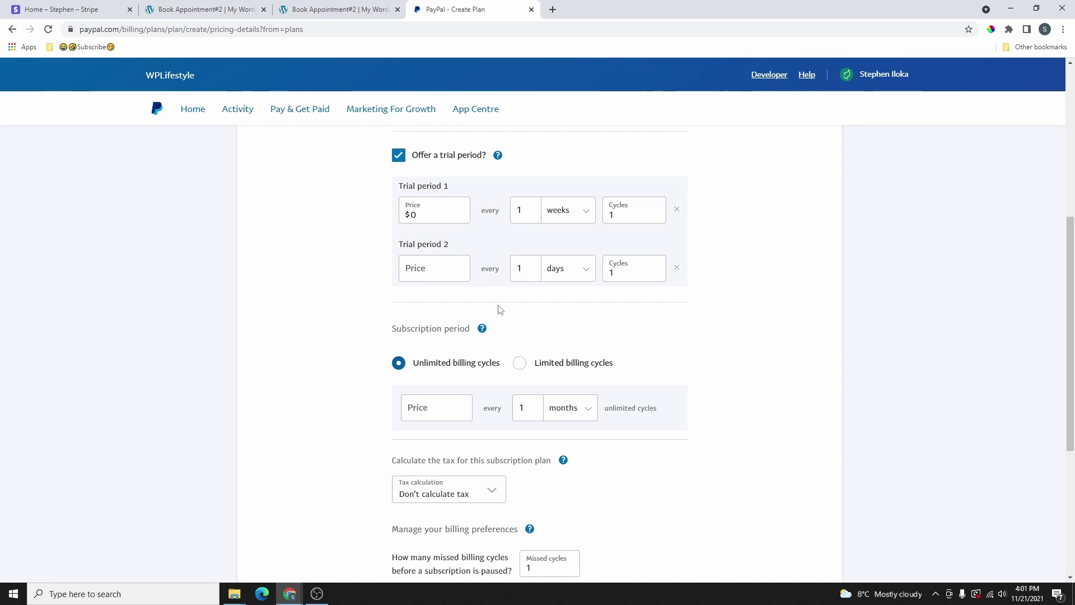
{"action": "scroll", "coordinate": [503, 283], "scroll_direction": "down", "scroll_amount": 2}
{"action": "scroll", "coordinate": [415, 304], "scroll_direction": "up", "scroll_amount": 2}
{"action": "left_click", "coordinate": [677, 271]}
{"action": "scroll", "coordinate": [569, 276], "scroll_direction": "down", "scroll_amount": 2}
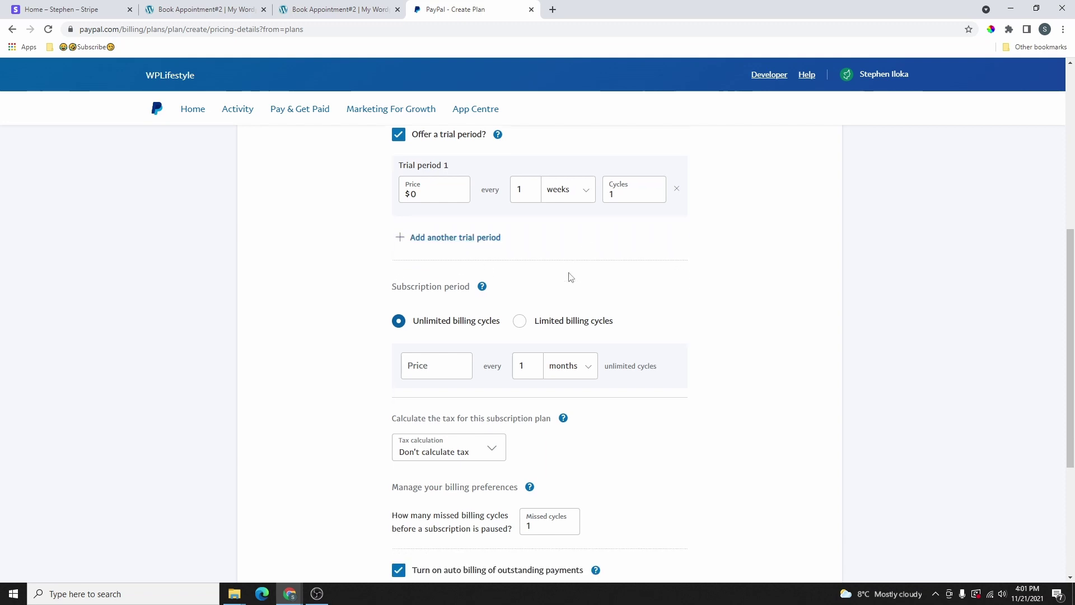
Set regular billing to $50 every 1 month after briefly trying every 2 weeks
{"action": "left_click_drag", "start_coordinate": [428, 277], "coordinate": [410, 287]}
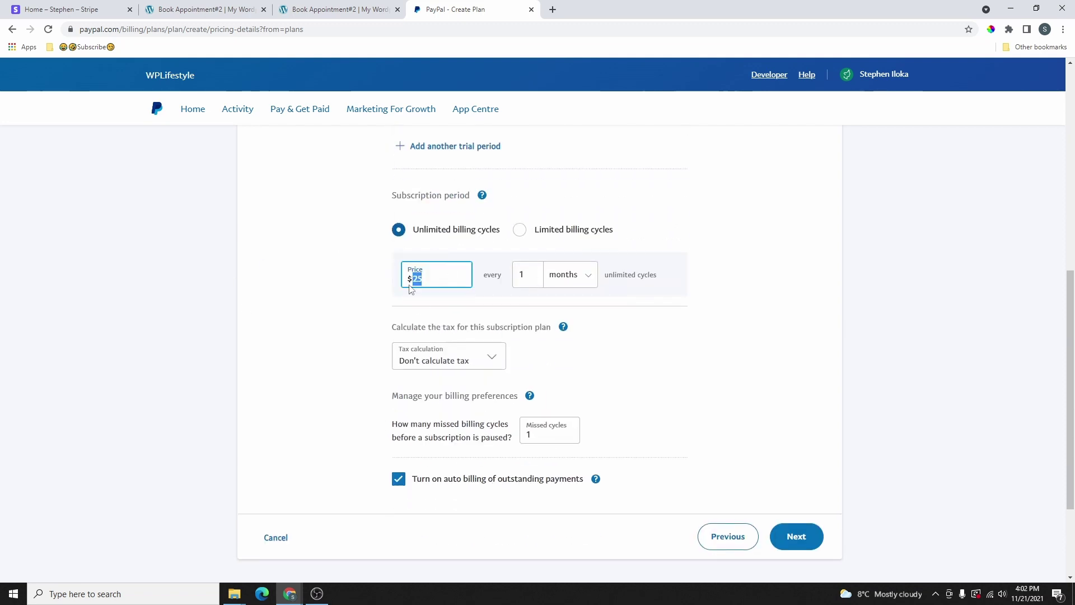
{"action": "type", "text": "50"}
{"action": "left_click", "coordinate": [565, 277]}
{"action": "left_click", "coordinate": [571, 327]}
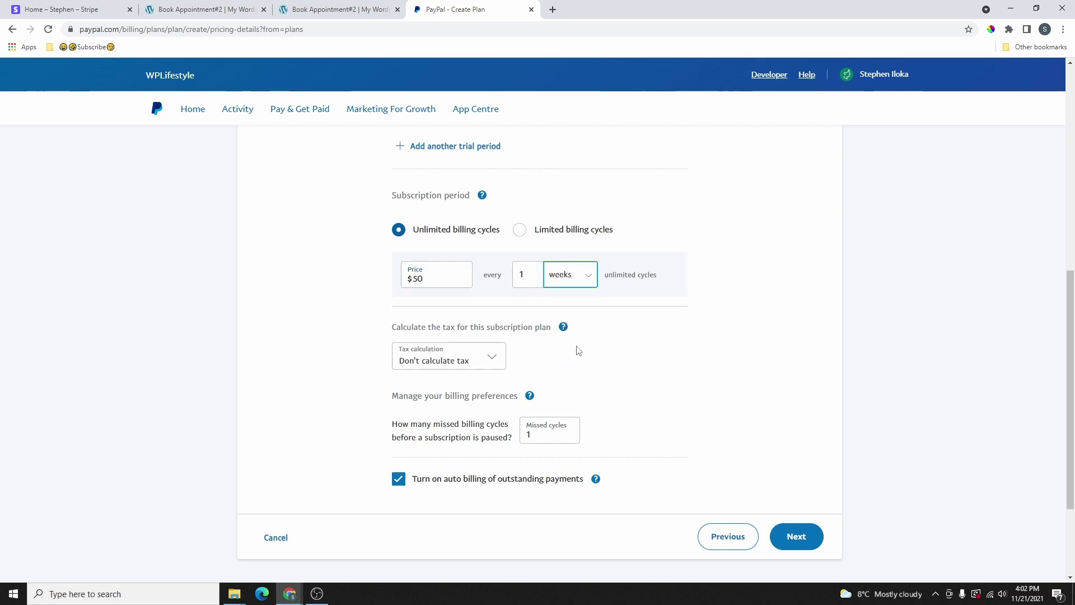
{"action": "left_click_drag", "start_coordinate": [533, 275], "coordinate": [520, 280]}
{"action": "type", "text": "2"}
{"action": "left_click", "coordinate": [570, 274]}
{"action": "left_click", "coordinate": [632, 338]}
{"action": "left_click", "coordinate": [570, 275]}
{"action": "left_click", "coordinate": [584, 352]}
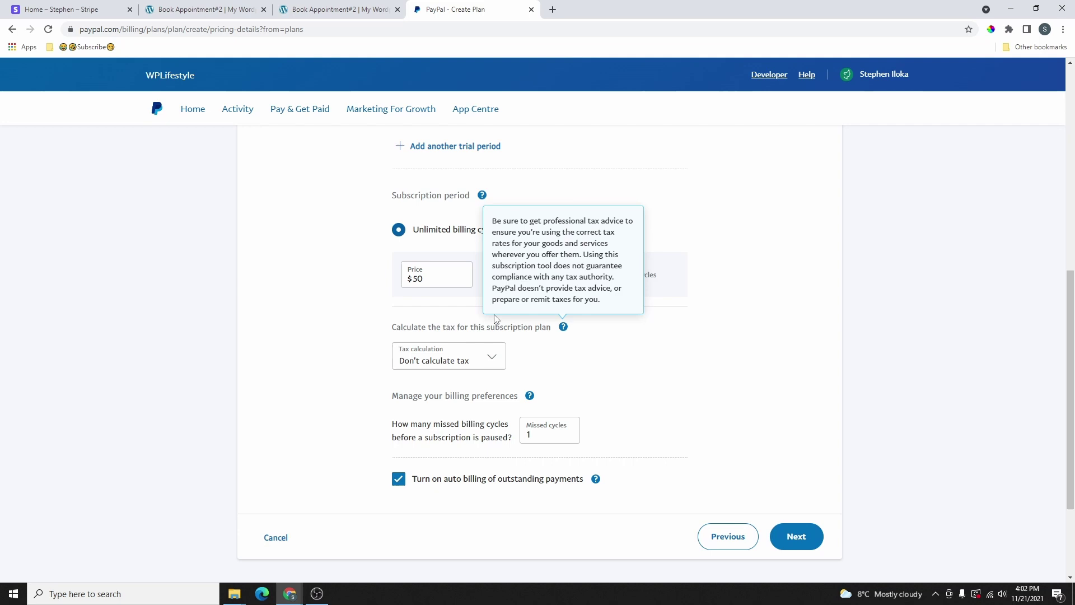
{"action": "left_click", "coordinate": [527, 275]}
{"action": "type", "text": "1"}
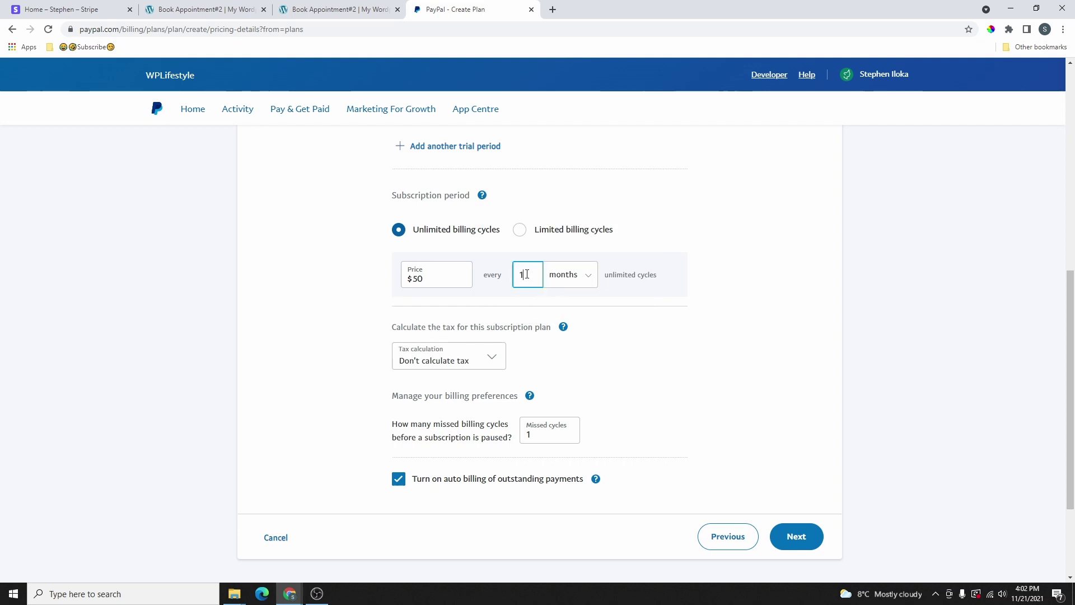
{"action": "left_click", "coordinate": [666, 275]}
Try a limited number of billing cycles, then revert to unlimited cycles
{"action": "left_click", "coordinate": [520, 232]}
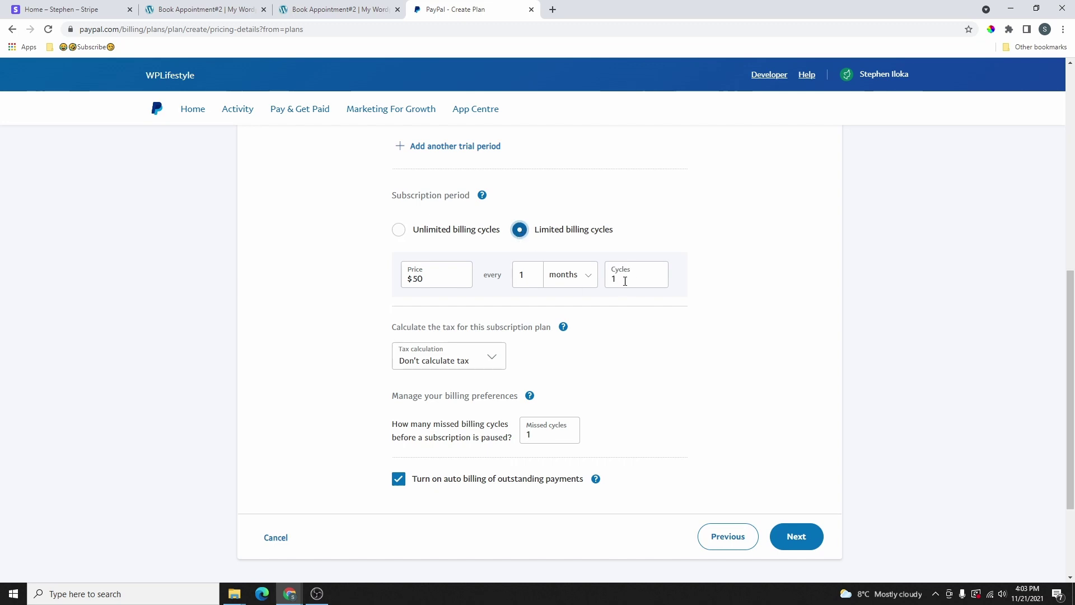
{"action": "left_click_drag", "start_coordinate": [625, 281], "coordinate": [612, 281]}
{"action": "left_click", "coordinate": [669, 351]}
{"action": "left_click", "coordinate": [398, 230]}
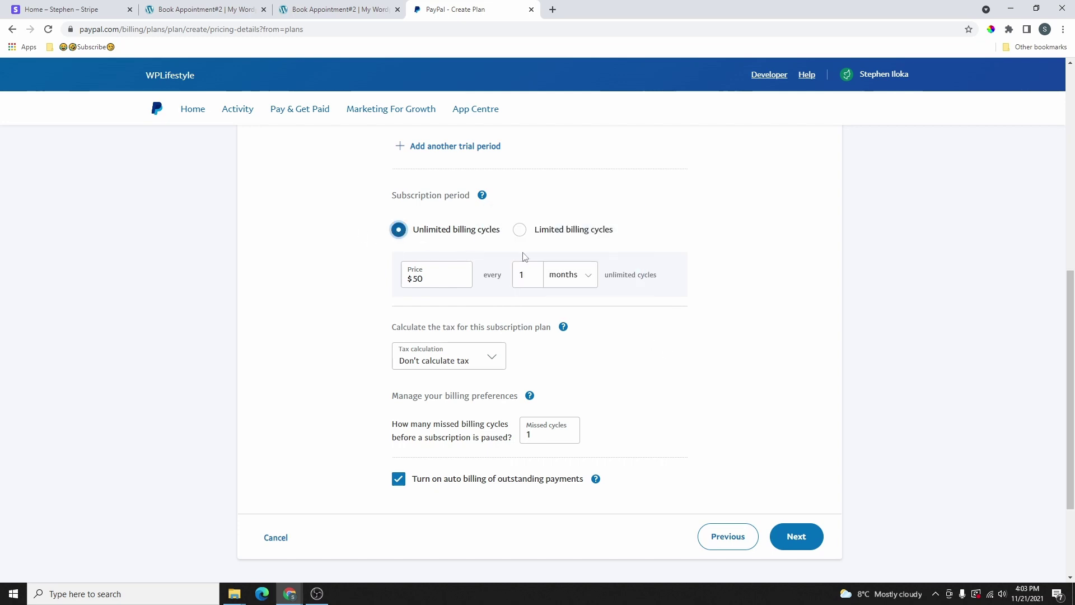
{"action": "scroll", "coordinate": [658, 308], "scroll_direction": "down", "scroll_amount": 2}
{"action": "scroll", "coordinate": [656, 311], "scroll_direction": "up", "scroll_amount": 2}
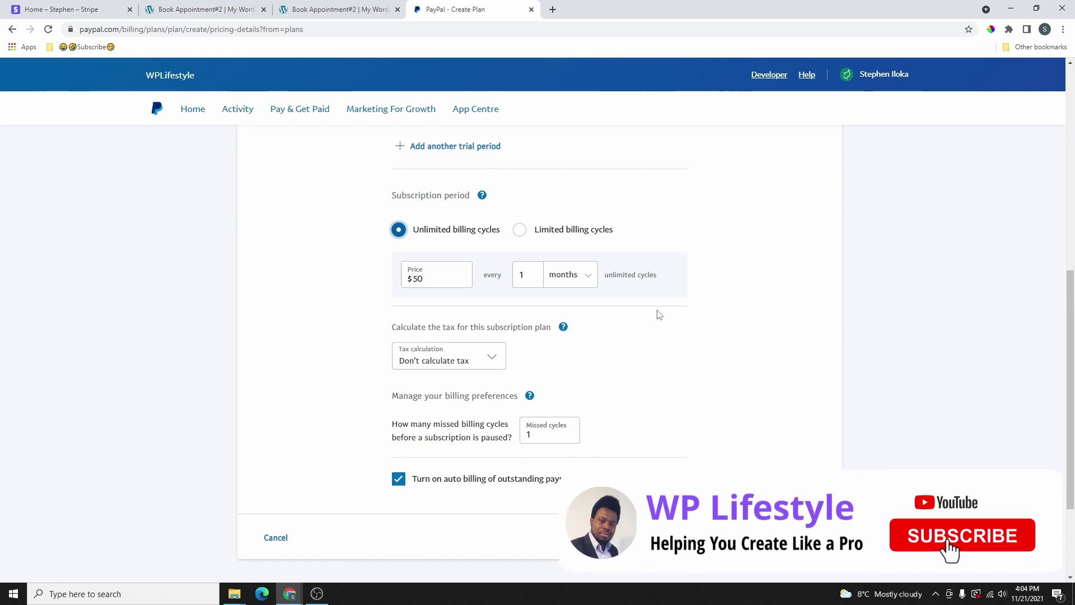
{"action": "scroll", "coordinate": [659, 314], "scroll_direction": "down", "scroll_amount": 2}
Set Tax calculation to Don't calculate tax after trying the include and add options
{"action": "left_click", "coordinate": [448, 246]}
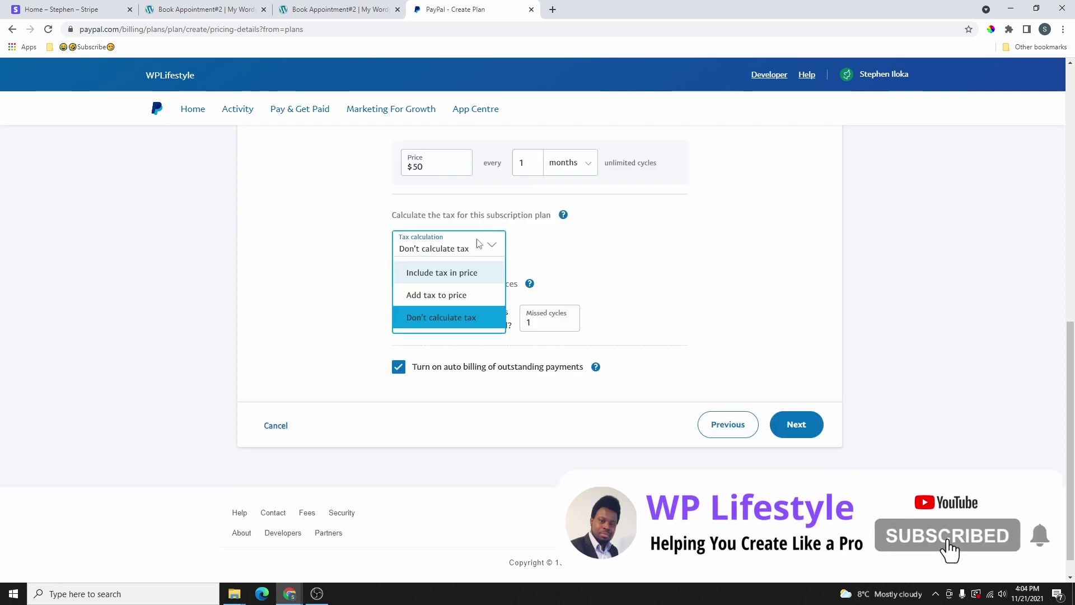
{"action": "left_click", "coordinate": [457, 274]}
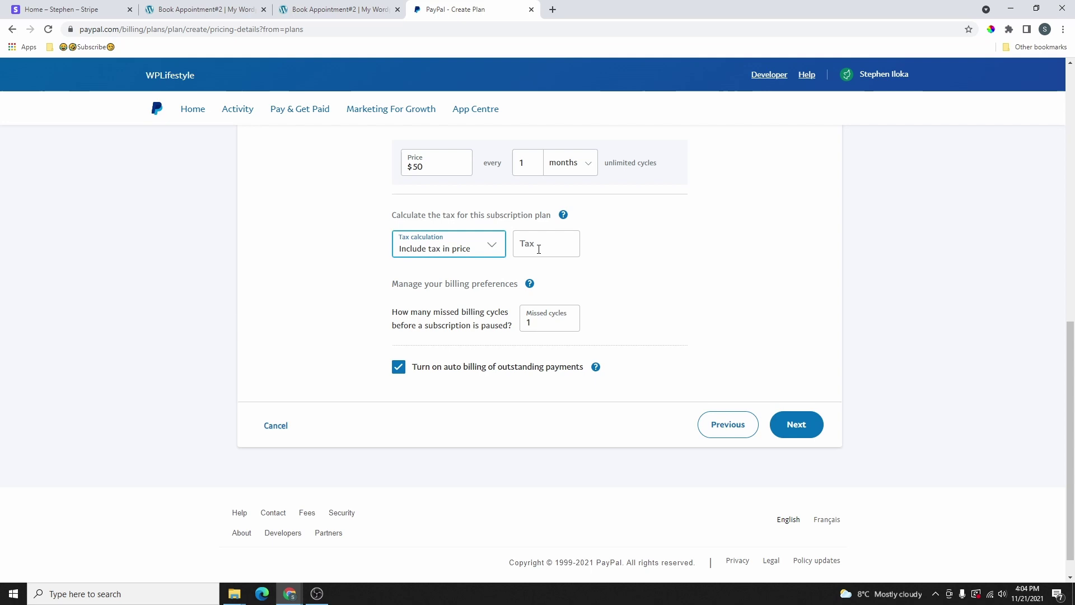
{"action": "left_click", "coordinate": [538, 249]}
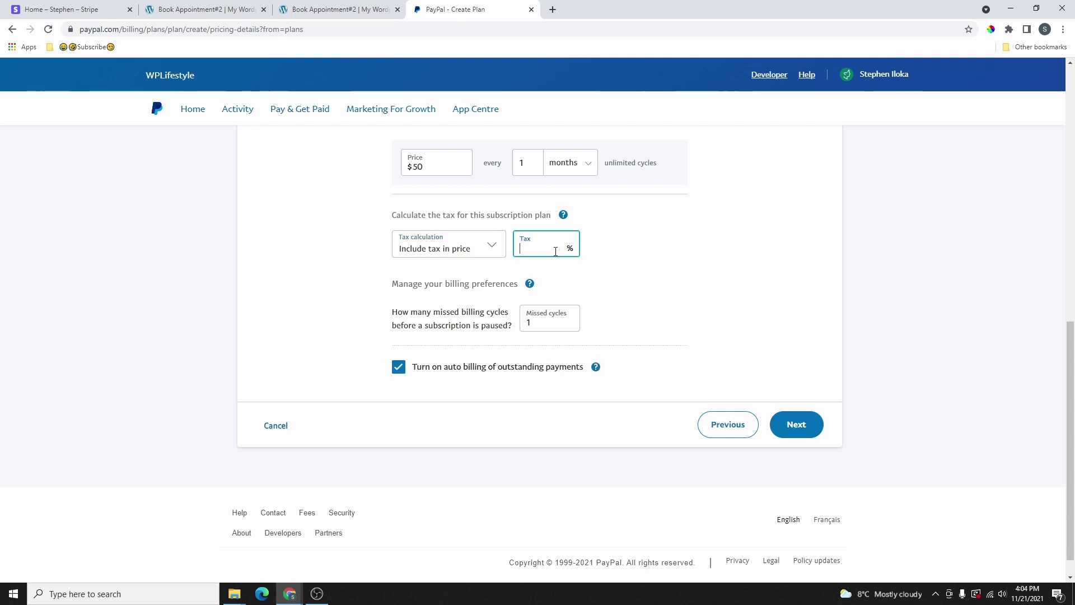
{"action": "scroll", "coordinate": [440, 208], "scroll_direction": "up", "scroll_amount": 1}
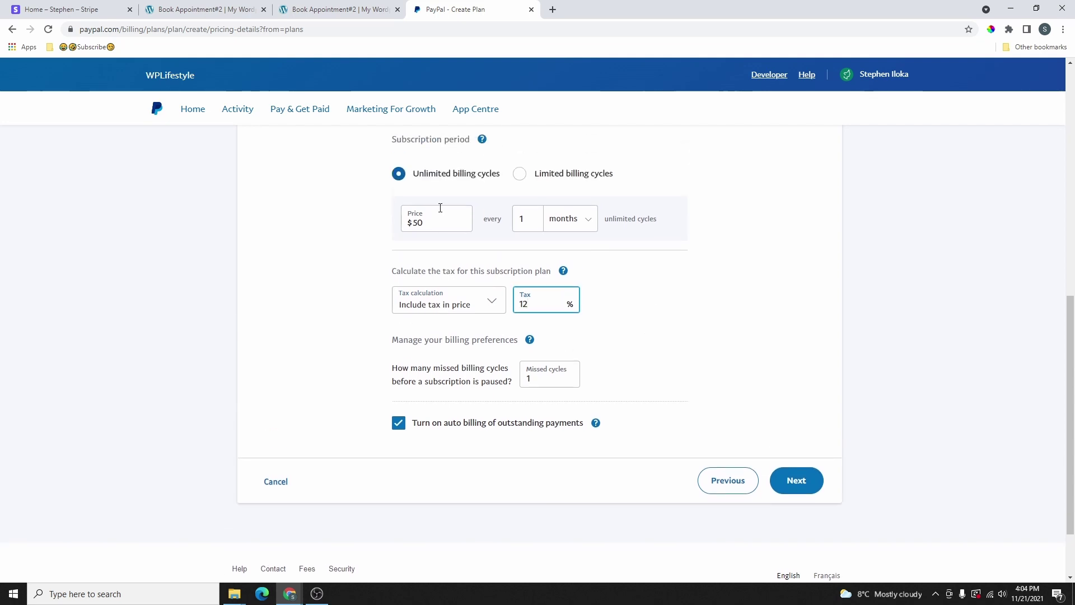
{"action": "key", "text": "shift+Tab"}
{"action": "key", "text": "Down"}
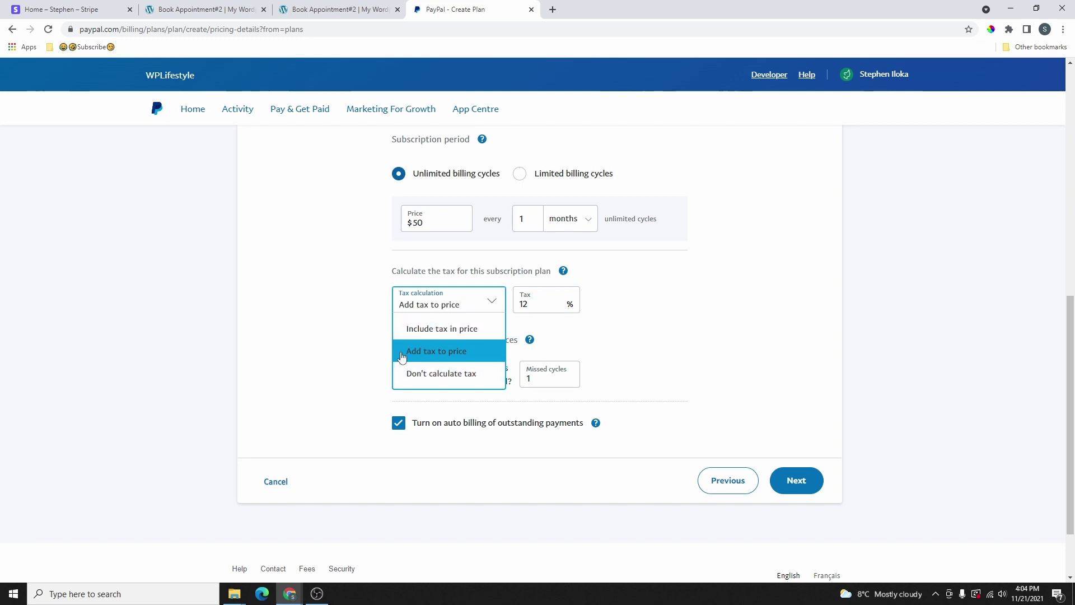
{"action": "left_click", "coordinate": [451, 357]}
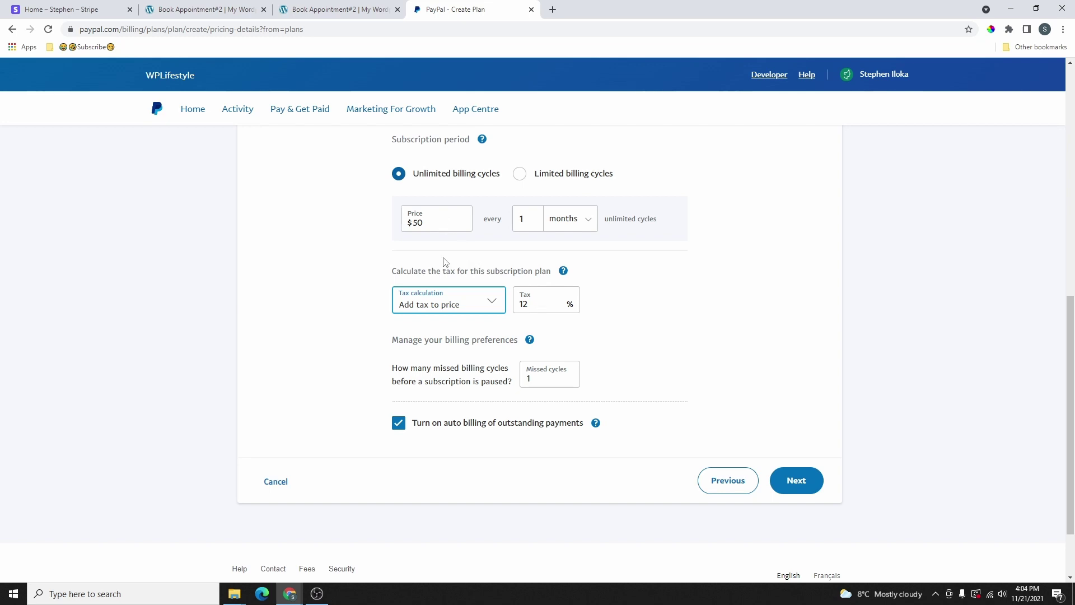
{"action": "scroll", "coordinate": [562, 335], "scroll_direction": "down", "scroll_amount": 2}
{"action": "left_click", "coordinate": [473, 224]}
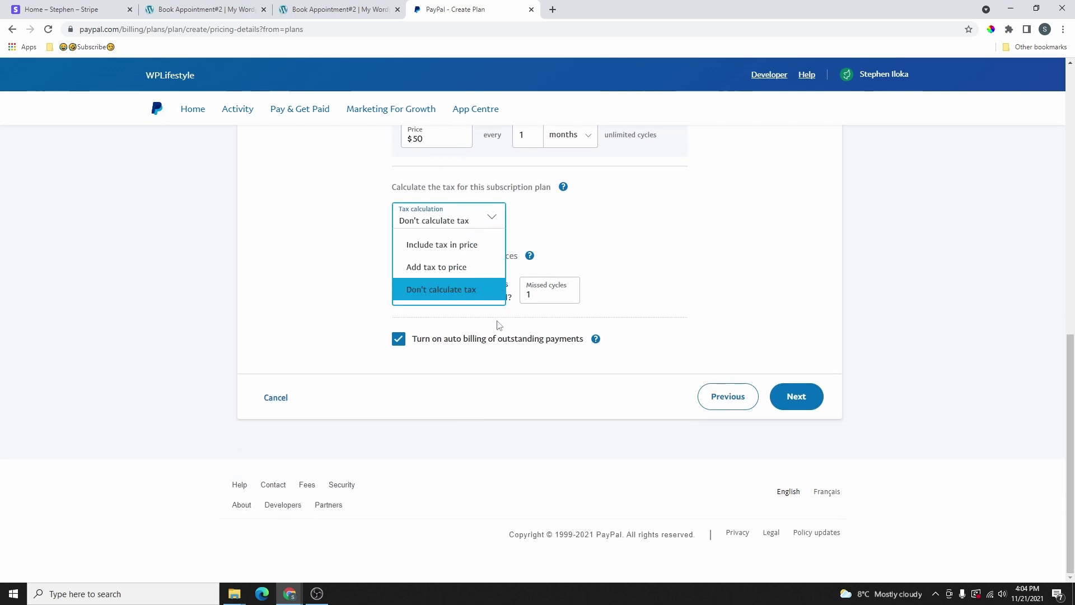
{"action": "left_click", "coordinate": [454, 296]}
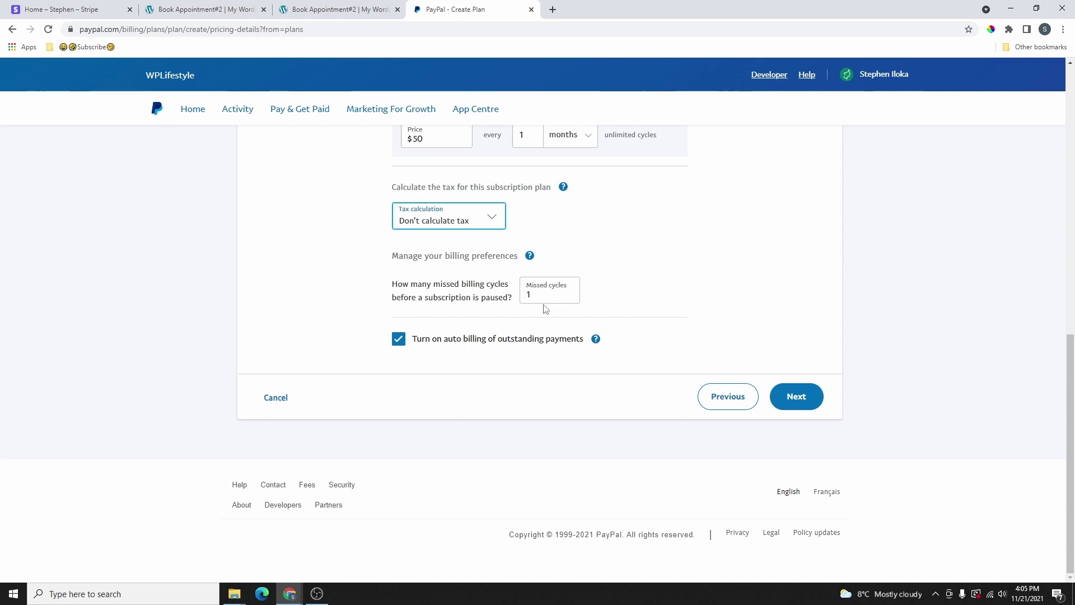
Keep Missed cycles at 1 with auto billing of outstanding payments on
{"action": "key", "text": "Tab"}
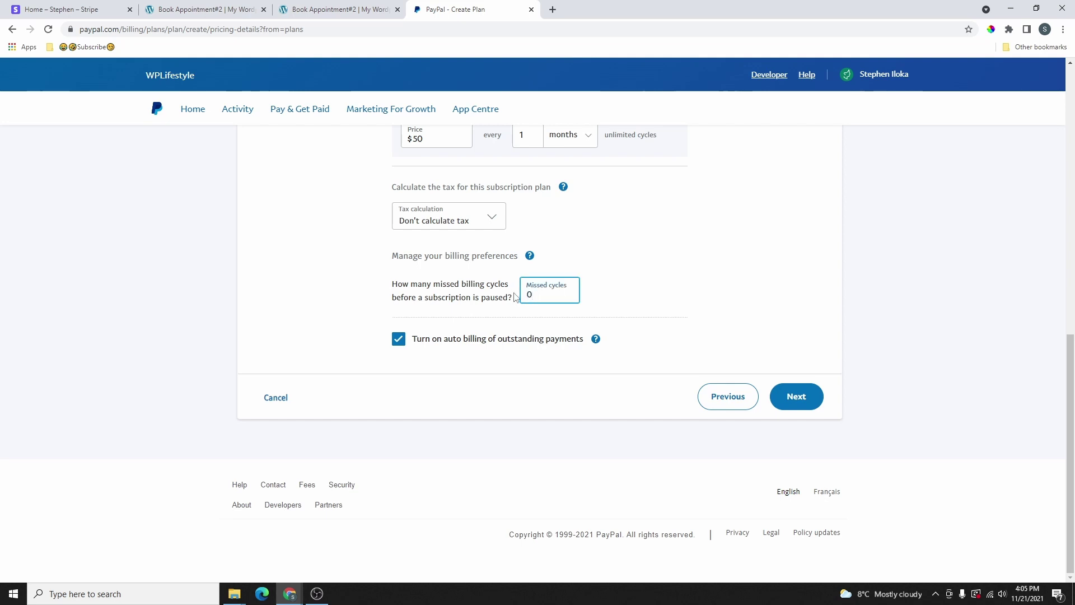
{"action": "left_click", "coordinate": [606, 297]}
{"action": "left_click", "coordinate": [529, 295]}
{"action": "left_click", "coordinate": [398, 339]}
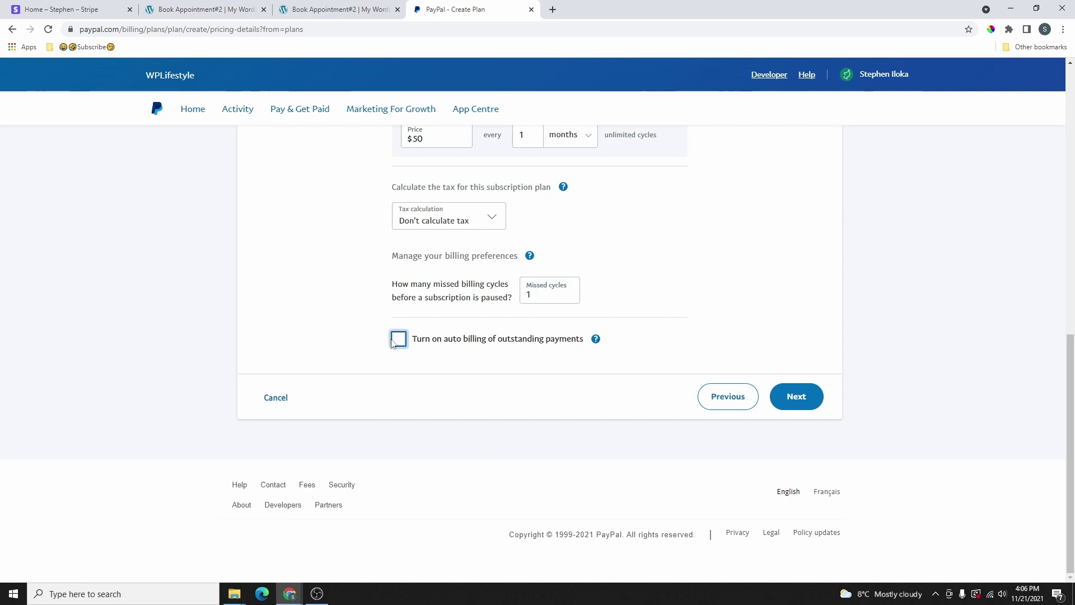
{"action": "left_click", "coordinate": [398, 339]}
{"action": "left_click", "coordinate": [796, 396]}
{"action": "scroll", "coordinate": [801, 401], "scroll_direction": "down", "scroll_amount": 2}
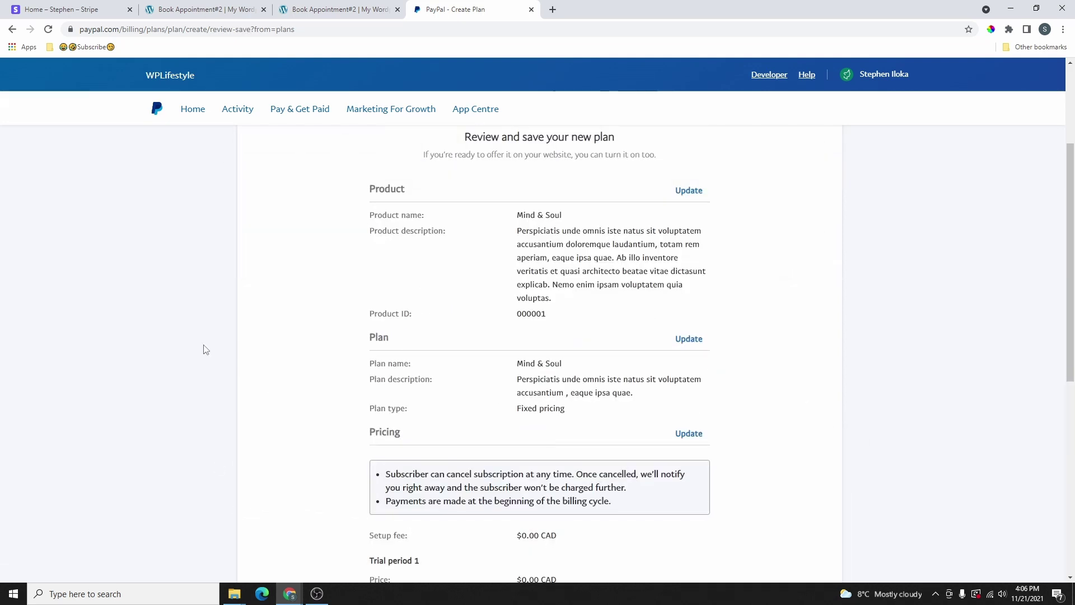
{"action": "scroll", "coordinate": [713, 175], "scroll_direction": "down", "scroll_amount": 3}
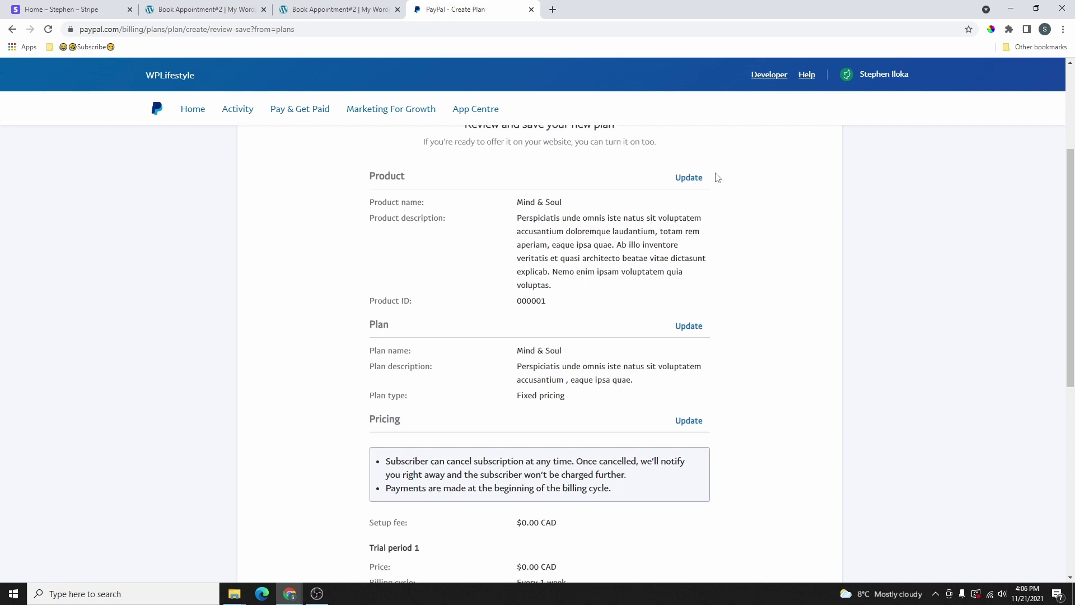
{"action": "scroll", "coordinate": [583, 221], "scroll_direction": "down", "scroll_amount": 5}
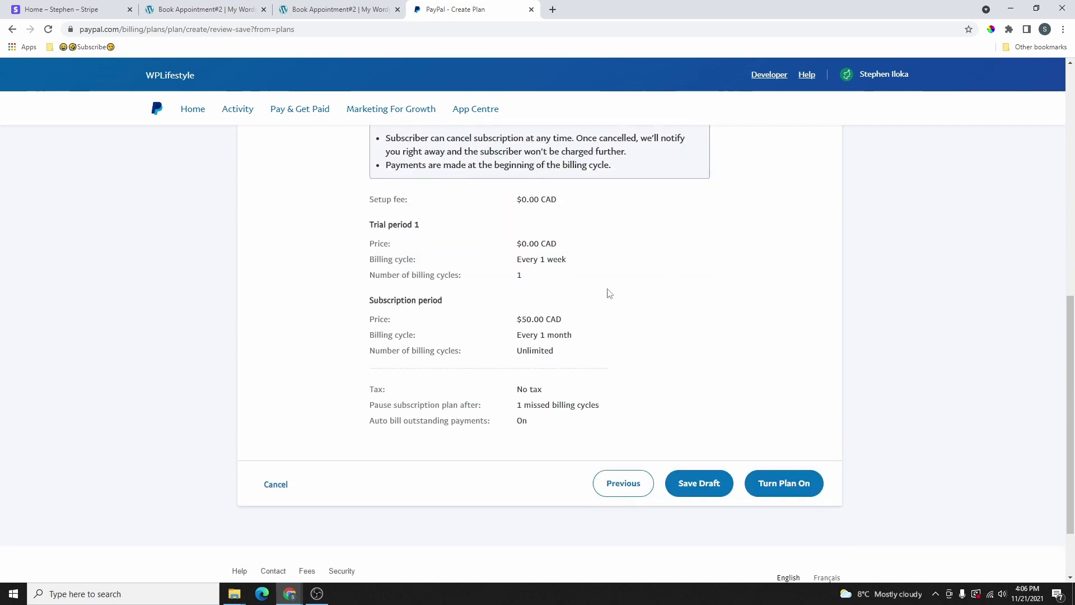
{"action": "scroll", "coordinate": [612, 340], "scroll_direction": "up", "scroll_amount": 10}
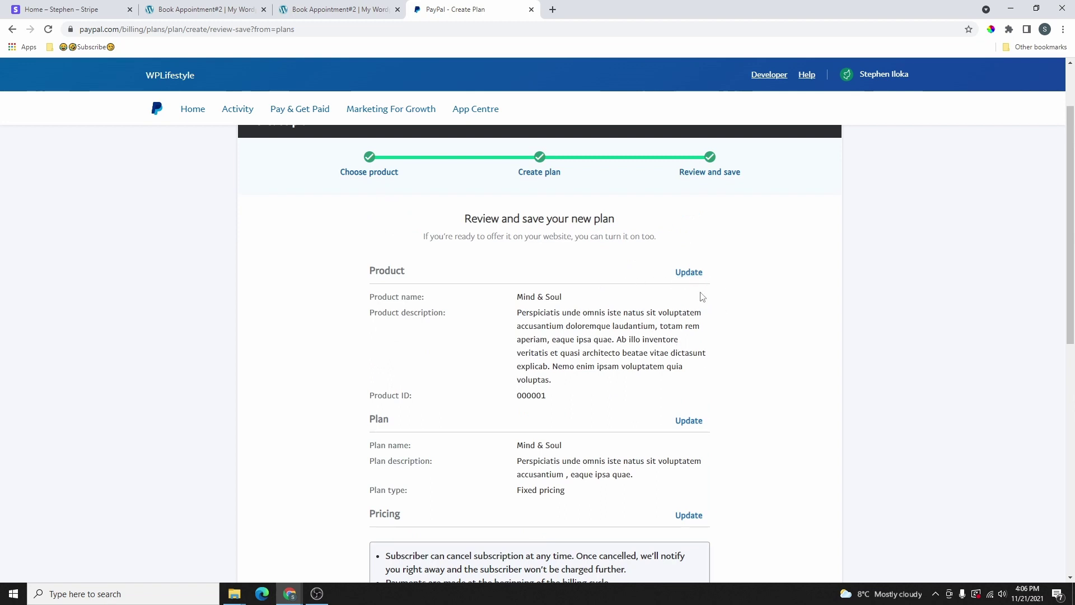
{"action": "scroll", "coordinate": [702, 296], "scroll_direction": "down", "scroll_amount": 7}
{"action": "scroll", "coordinate": [689, 353], "scroll_direction": "down", "scroll_amount": 2}
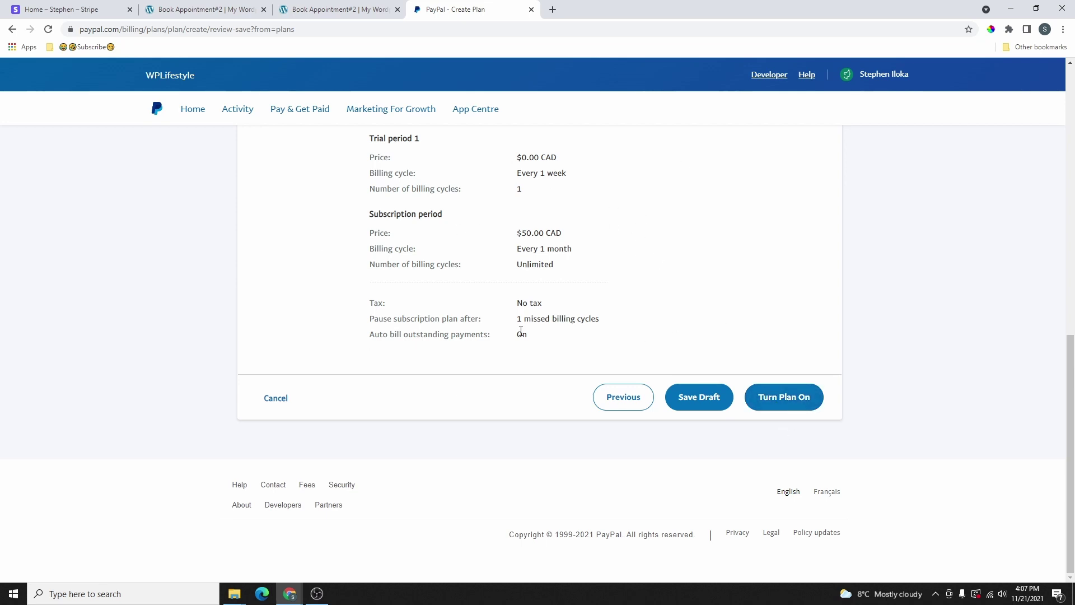
Turn the Mind & Soul plan on and choose Do this later for the button code
{"action": "left_click", "coordinate": [790, 401]}
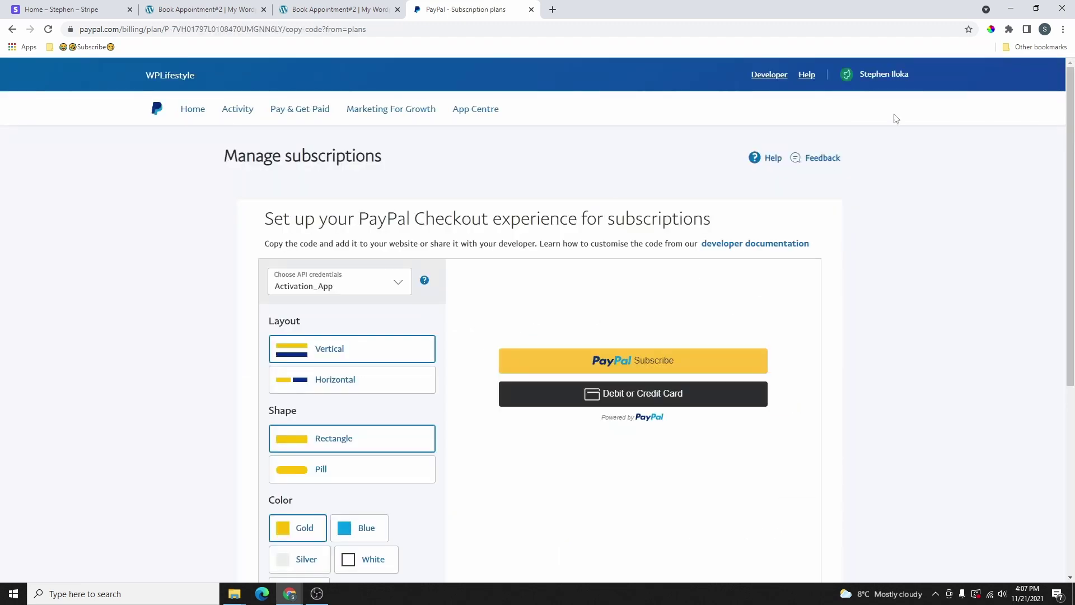
{"action": "scroll", "coordinate": [674, 210], "scroll_direction": "down", "scroll_amount": 3}
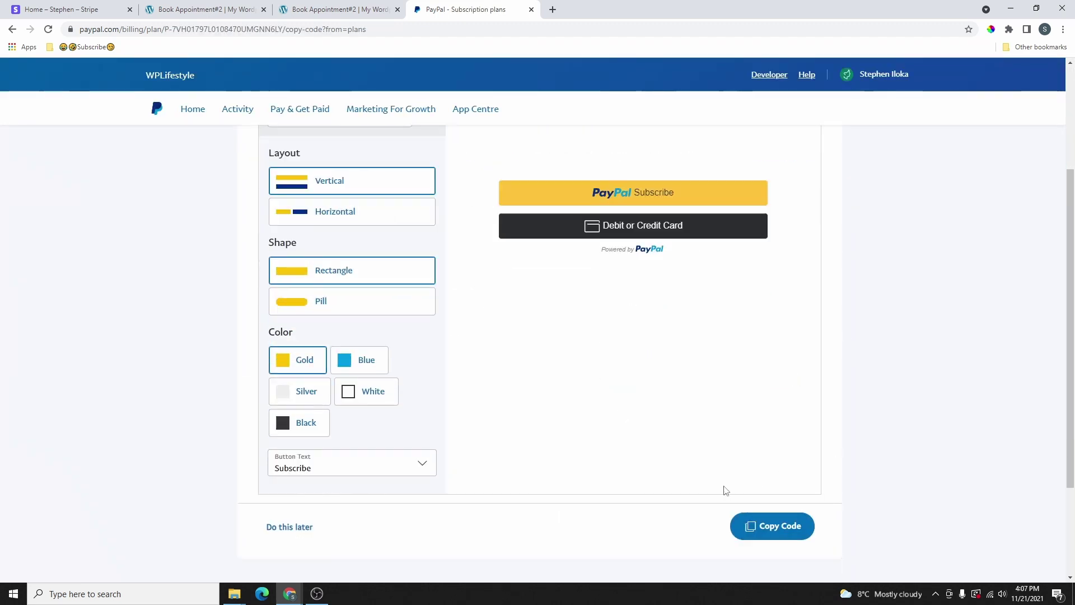
{"action": "scroll", "coordinate": [310, 373], "scroll_direction": "up", "scroll_amount": 2}
{"action": "scroll", "coordinate": [483, 307], "scroll_direction": "down", "scroll_amount": 3}
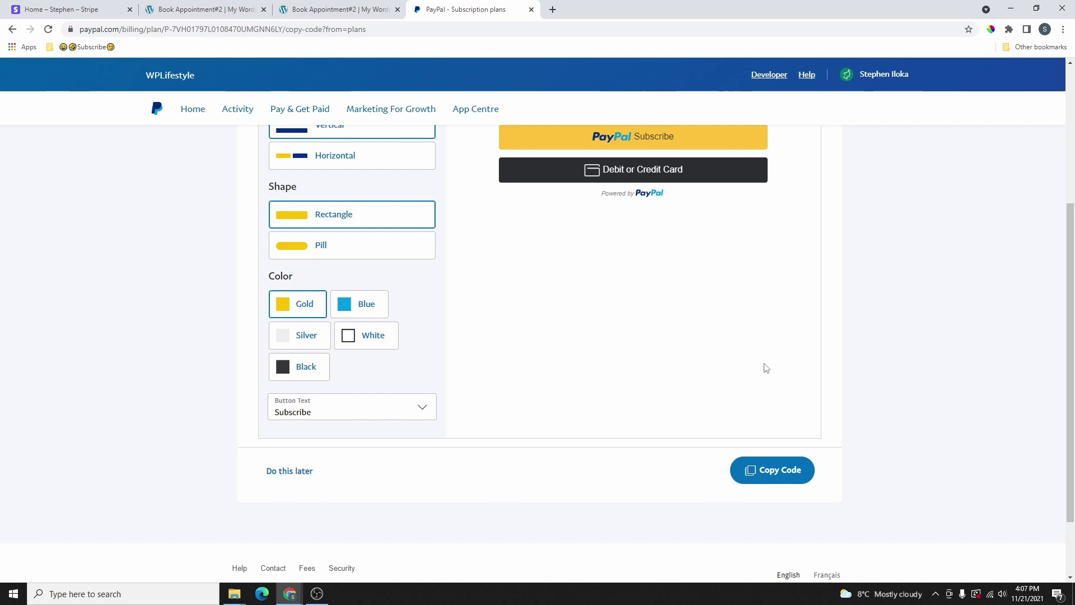
{"action": "left_click", "coordinate": [290, 473]}
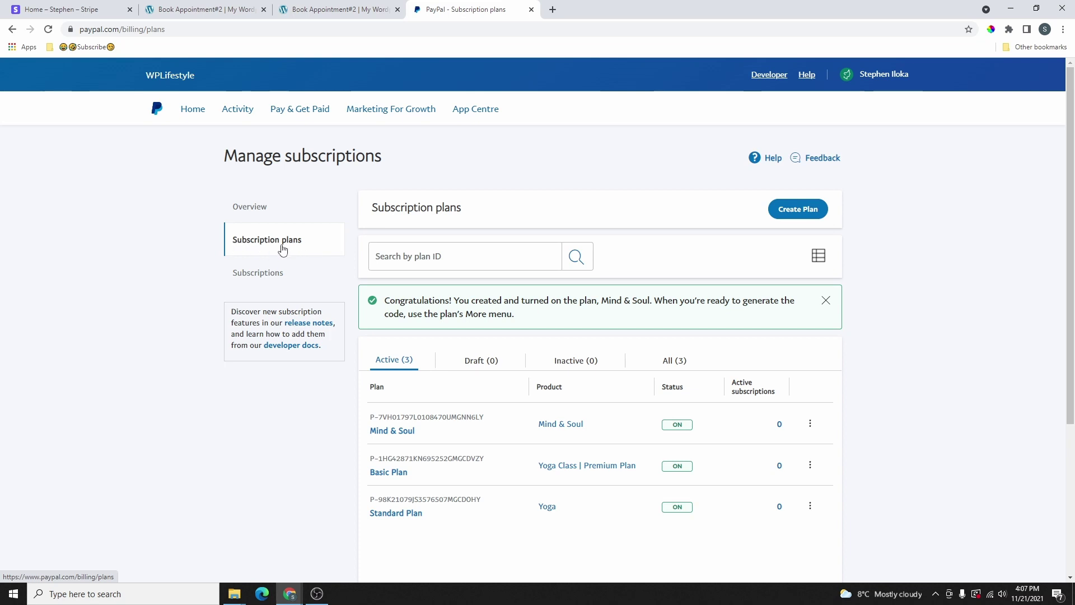
{"action": "scroll", "coordinate": [607, 348], "scroll_direction": "down", "scroll_amount": 3}
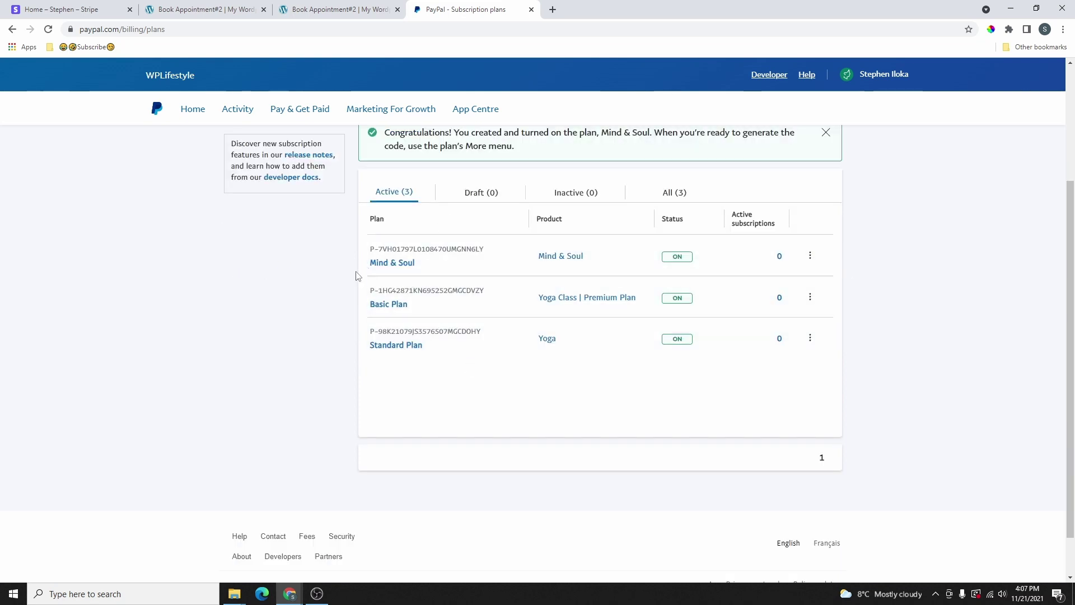
Turn off the Mind & Soul plan and confirm
{"action": "left_click", "coordinate": [811, 259]}
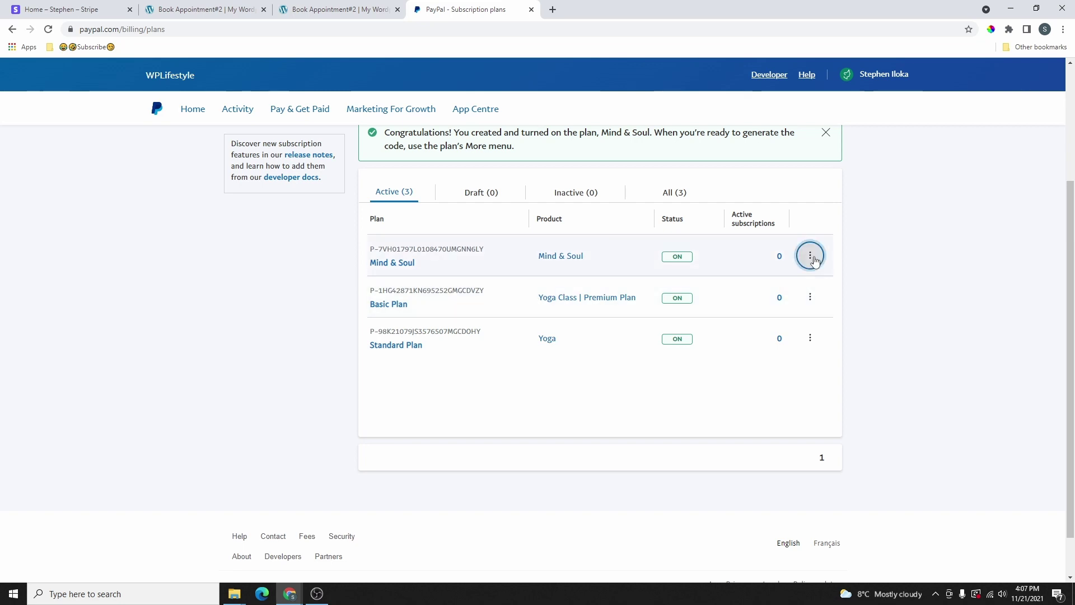
{"action": "left_click", "coordinate": [768, 338]}
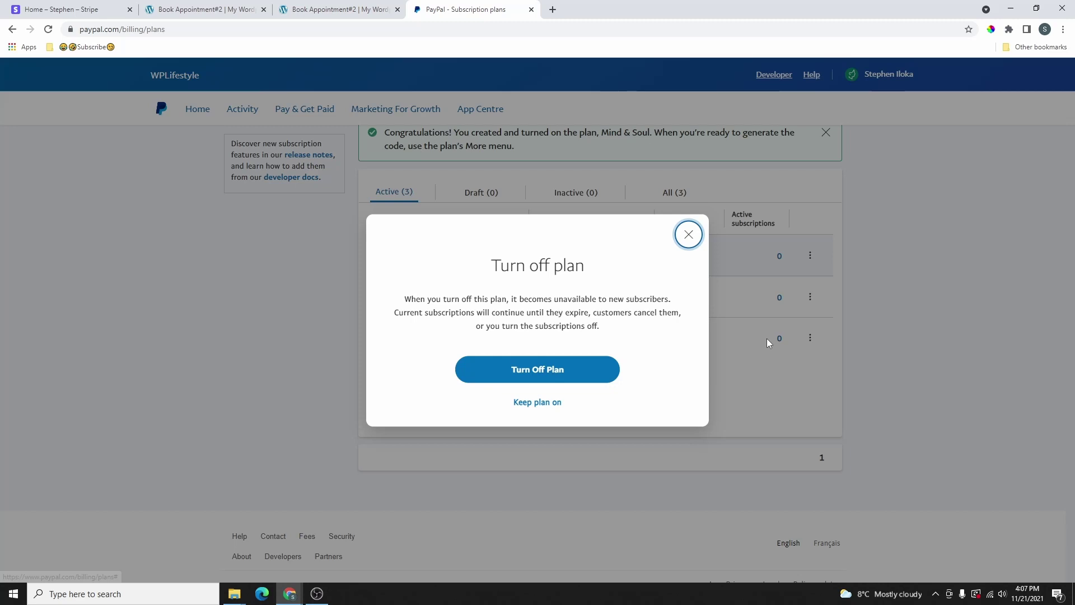
{"action": "left_click", "coordinate": [550, 376]}
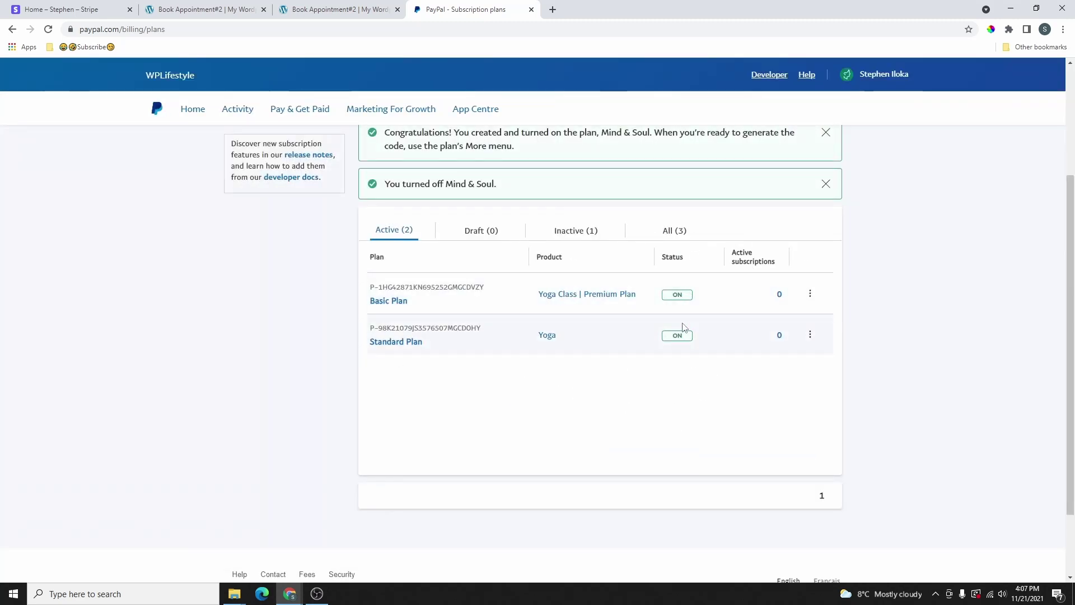
Turn Mind & Soul back on from the Inactive plans and reopen its options menu
{"action": "left_click", "coordinate": [578, 234]}
{"action": "scroll", "coordinate": [602, 274], "scroll_direction": "down", "scroll_amount": 3}
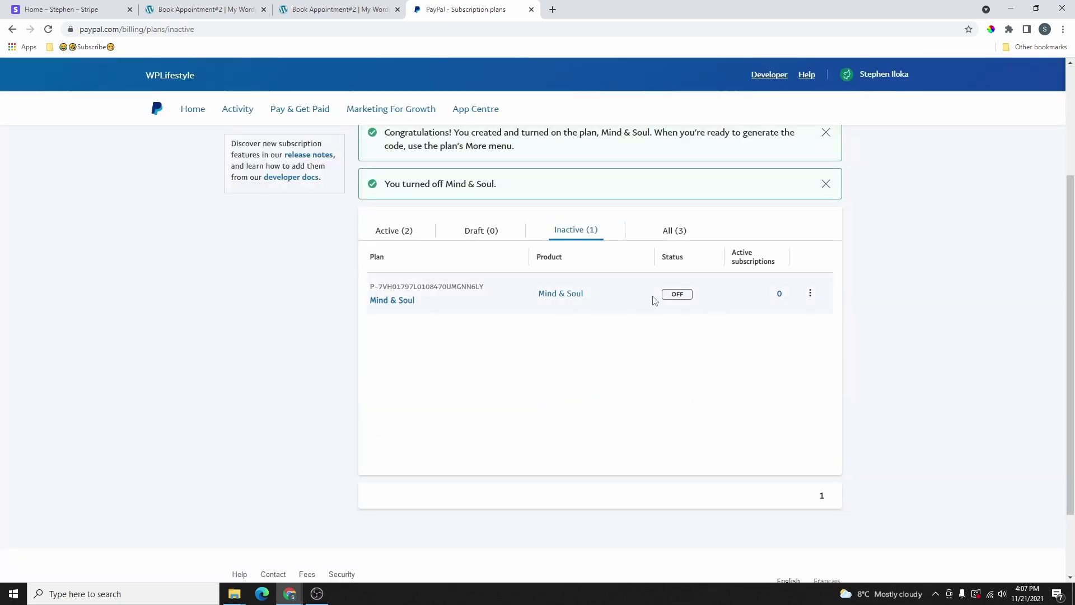
{"action": "left_click", "coordinate": [809, 293]}
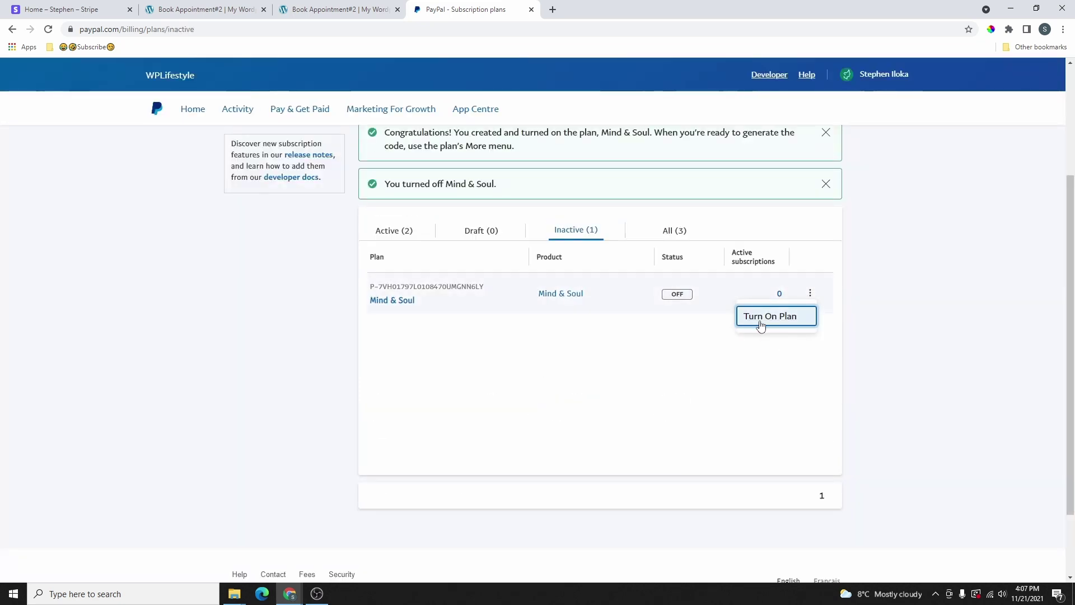
{"action": "left_click", "coordinate": [777, 317]}
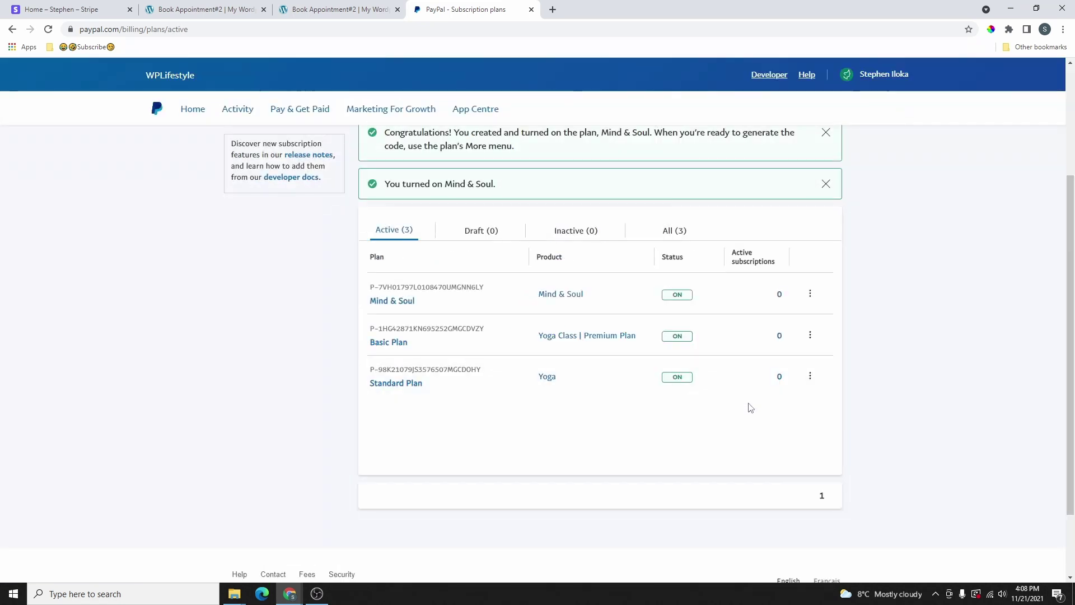
{"action": "left_click", "coordinate": [809, 294]}
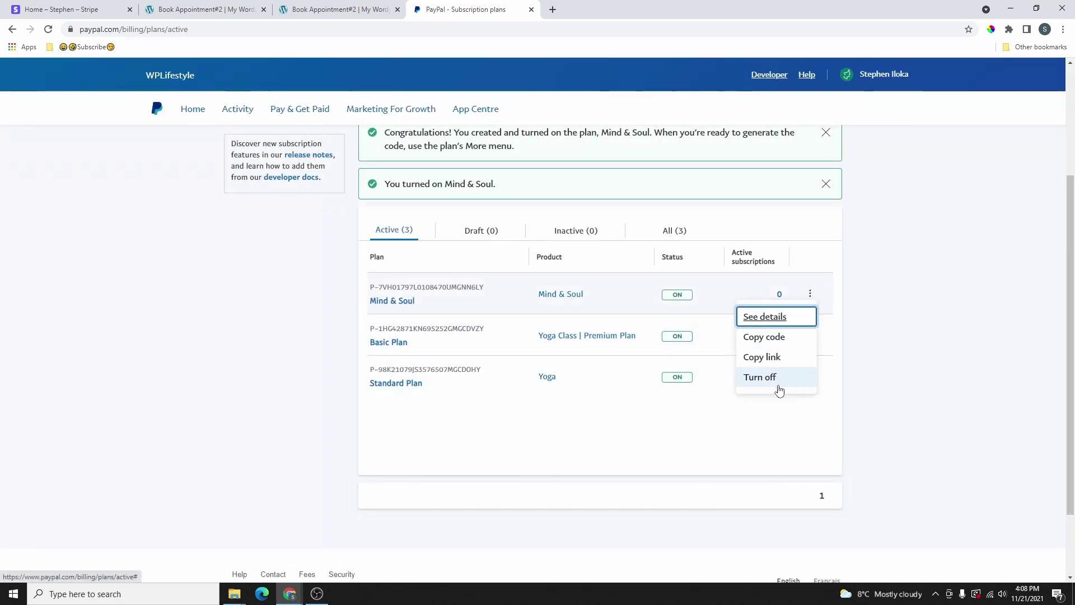
In the Mind & Soul button setup, choose Pill shape and Horizontal layout after trying several colours
{"action": "left_click", "coordinate": [772, 342]}
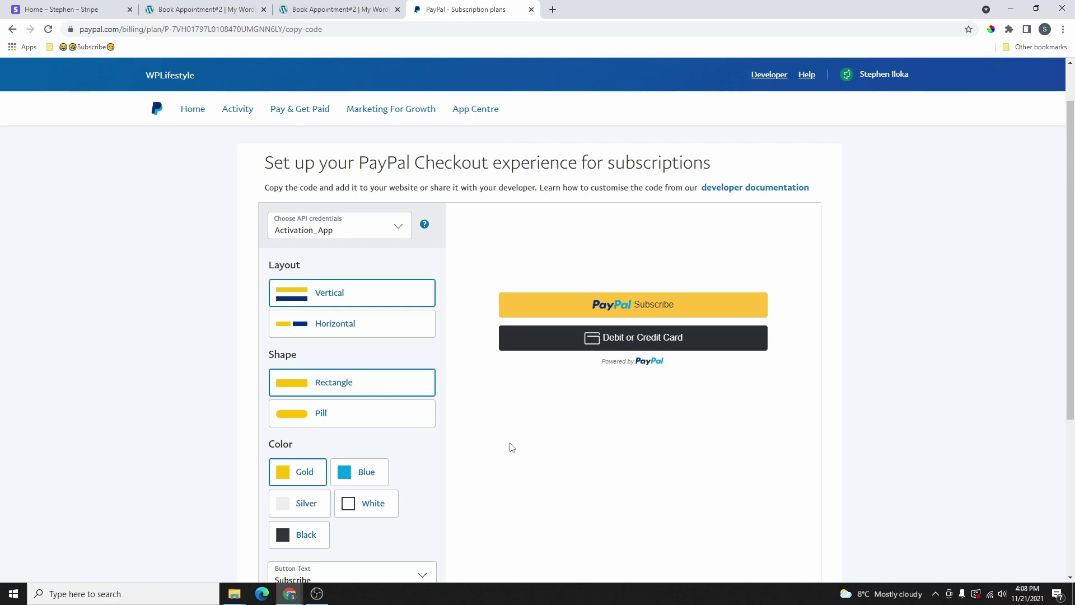
{"action": "scroll", "coordinate": [328, 312], "scroll_direction": "down", "scroll_amount": 2}
{"action": "left_click", "coordinate": [326, 311]}
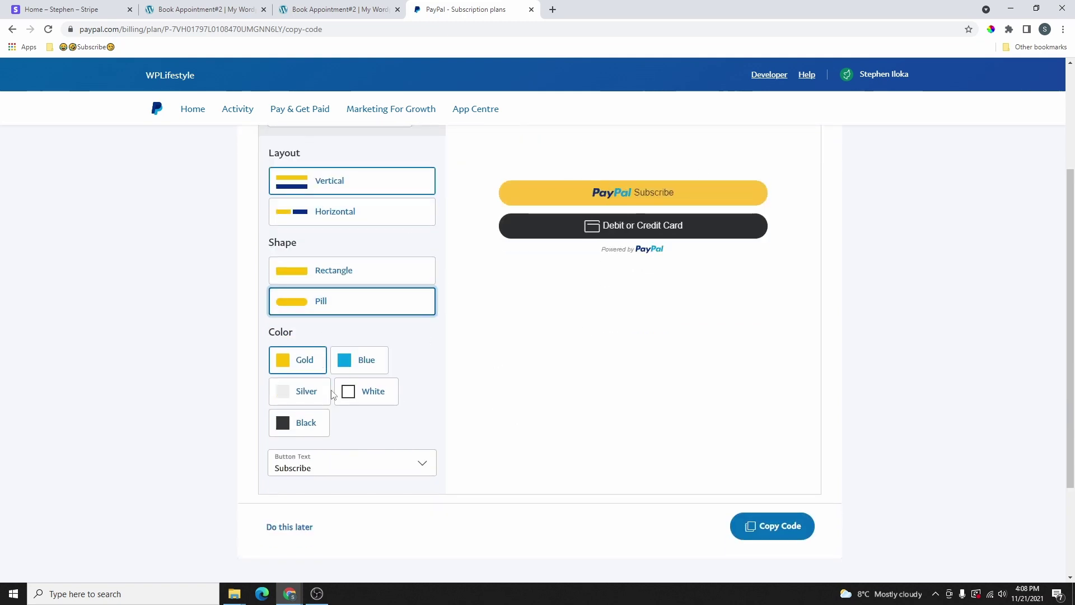
{"action": "left_click", "coordinate": [350, 361]}
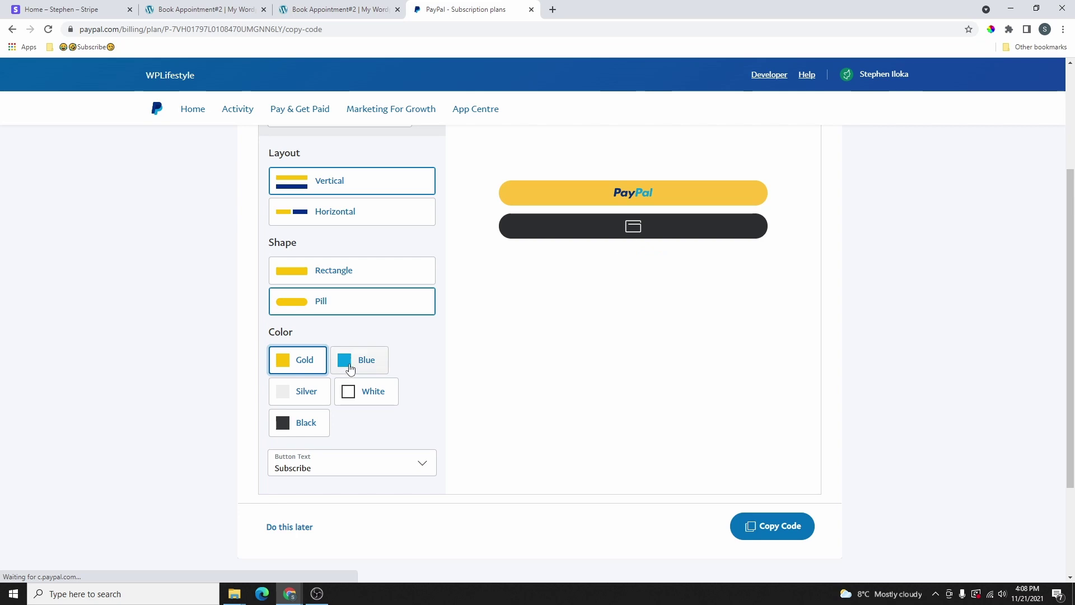
{"action": "left_click", "coordinate": [363, 398]}
{"action": "left_click", "coordinate": [300, 392]}
{"action": "left_click", "coordinate": [363, 399]}
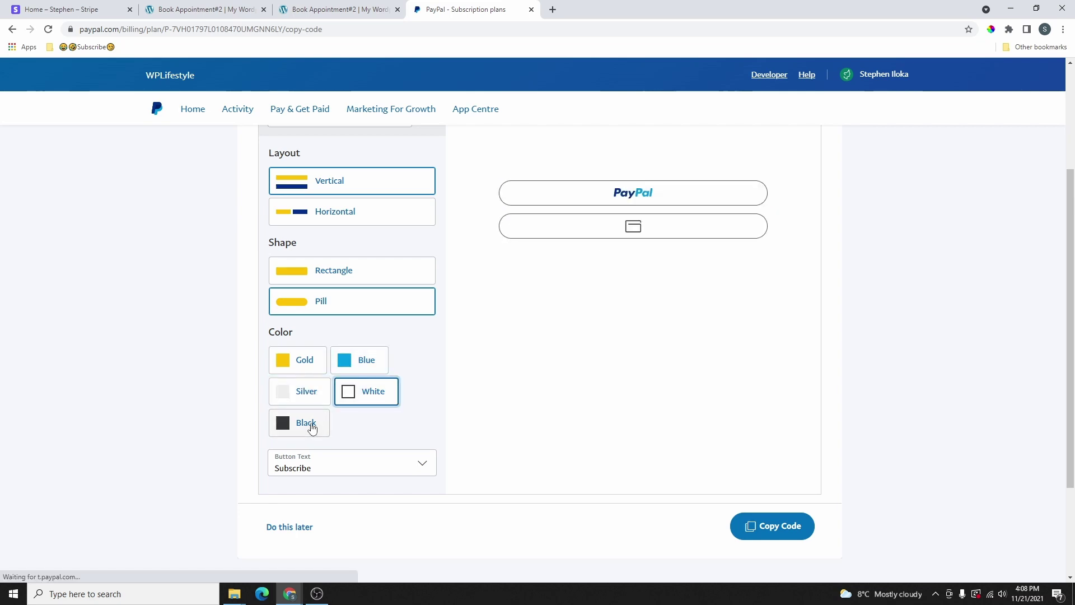
{"action": "left_click", "coordinate": [307, 424]}
{"action": "scroll", "coordinate": [583, 343], "scroll_direction": "up", "scroll_amount": 3}
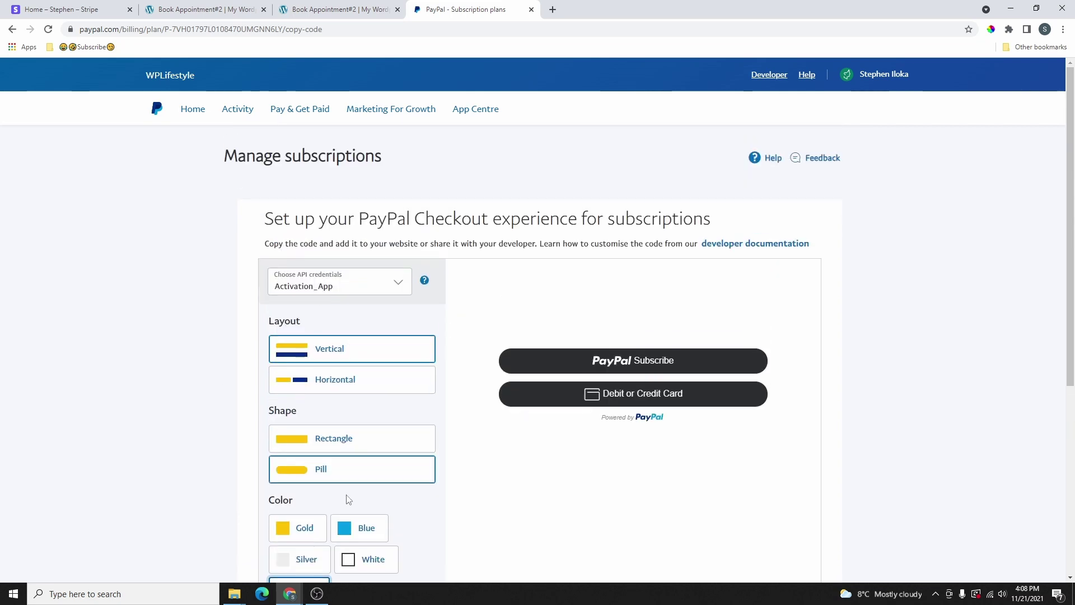
{"action": "left_click", "coordinate": [332, 382]}
{"action": "scroll", "coordinate": [619, 471], "scroll_direction": "down", "scroll_amount": 1}
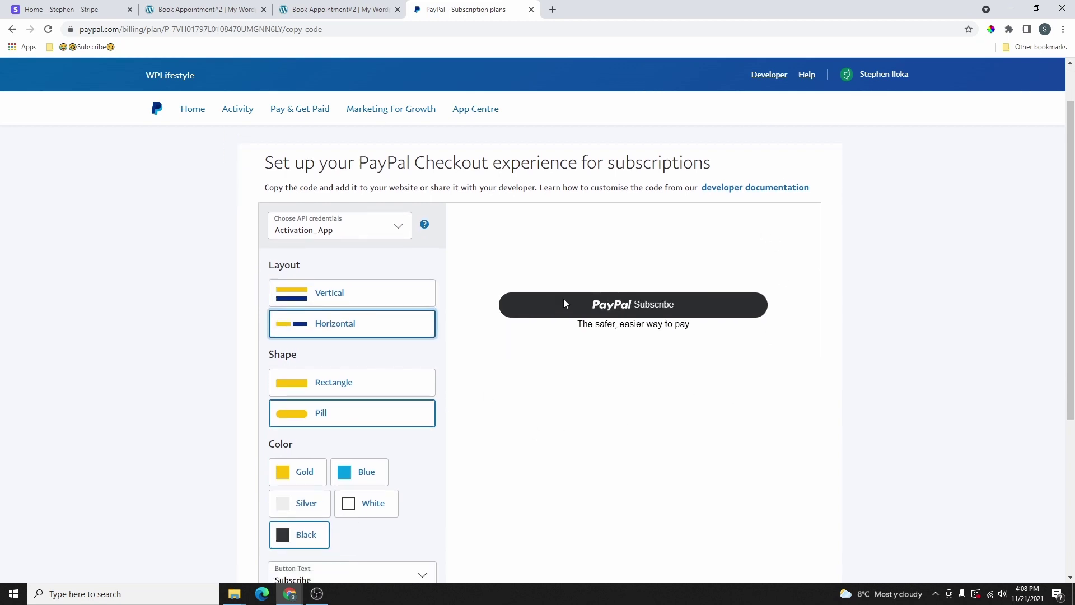
{"action": "scroll", "coordinate": [739, 403], "scroll_direction": "down", "scroll_amount": 4}
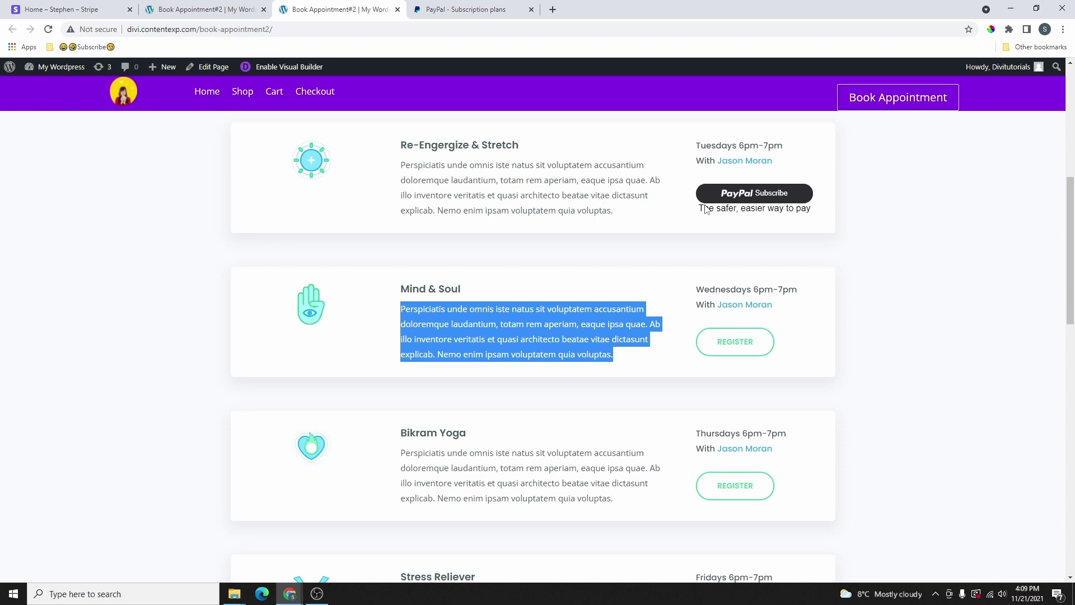
Try 'PayPal' as the button text, then set it back to 'Subscribe'
{"action": "left_click", "coordinate": [466, 9]}
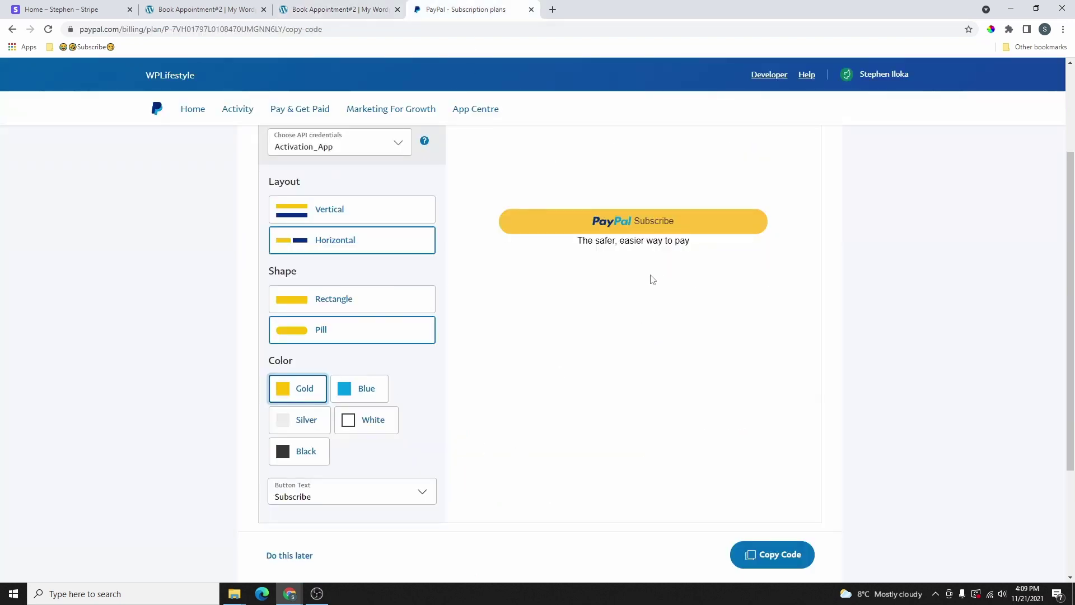
{"action": "scroll", "coordinate": [459, 379], "scroll_direction": "down", "scroll_amount": 2}
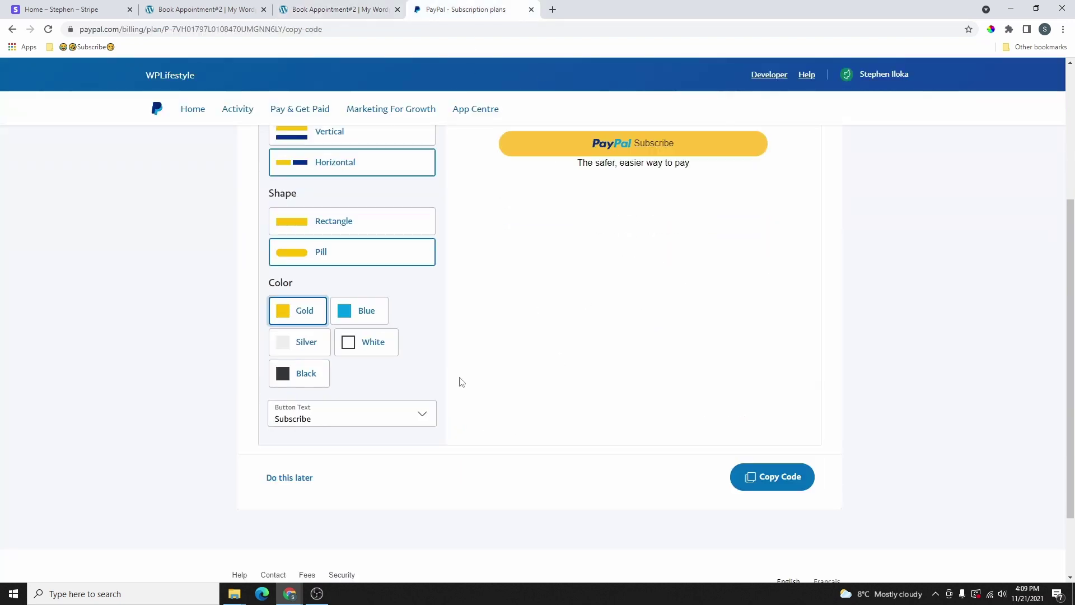
{"action": "scroll", "coordinate": [542, 462], "scroll_direction": "up", "scroll_amount": 3}
{"action": "scroll", "coordinate": [542, 463], "scroll_direction": "down", "scroll_amount": 2}
{"action": "left_click", "coordinate": [324, 440]}
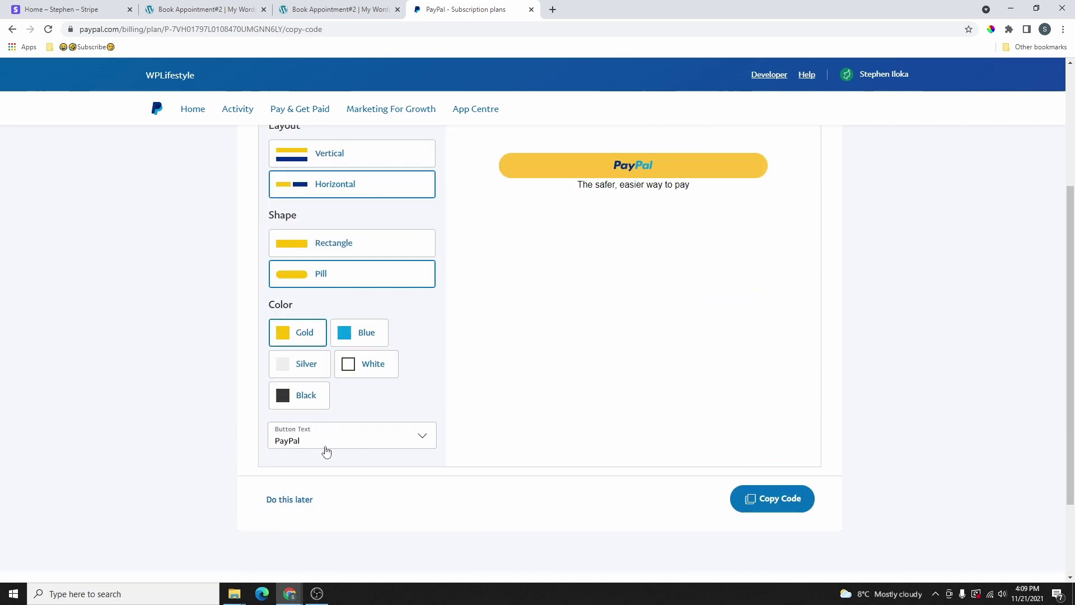
{"action": "scroll", "coordinate": [637, 244], "scroll_direction": "up", "scroll_amount": 1}
{"action": "scroll", "coordinate": [601, 275], "scroll_direction": "down", "scroll_amount": 1}
{"action": "left_click", "coordinate": [352, 436]}
{"action": "left_click", "coordinate": [305, 484]}
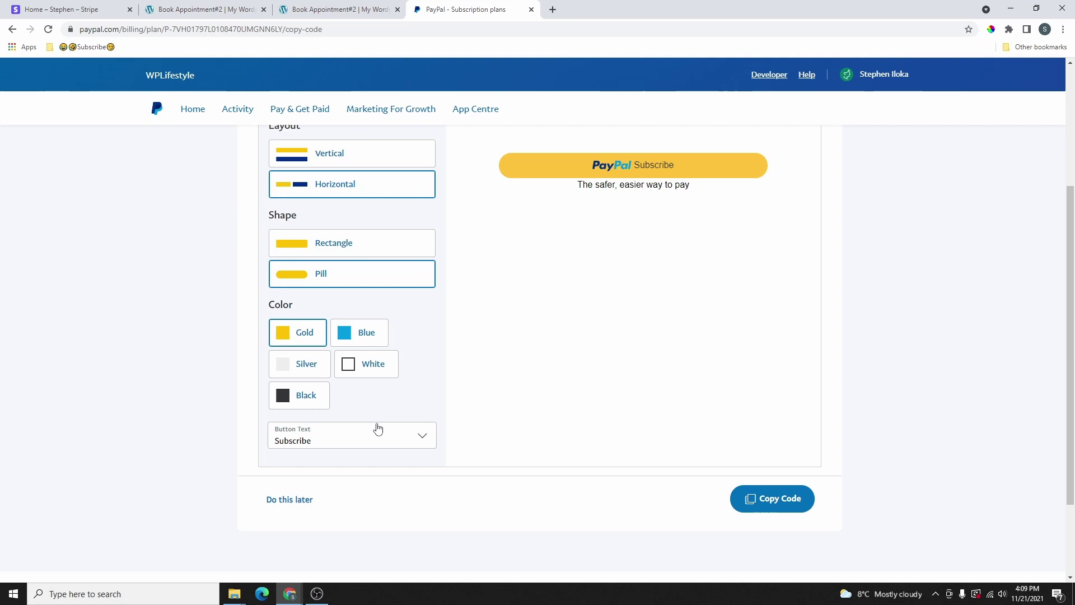
{"action": "scroll", "coordinate": [366, 442], "scroll_direction": "up", "scroll_amount": 3}
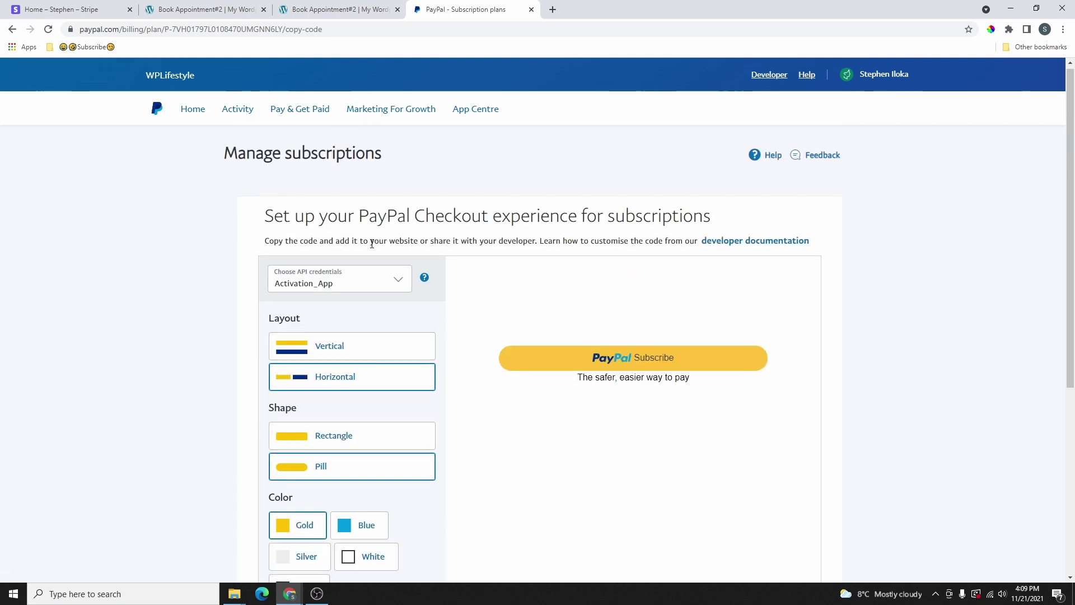
{"action": "scroll", "coordinate": [358, 358], "scroll_direction": "down", "scroll_amount": 2}
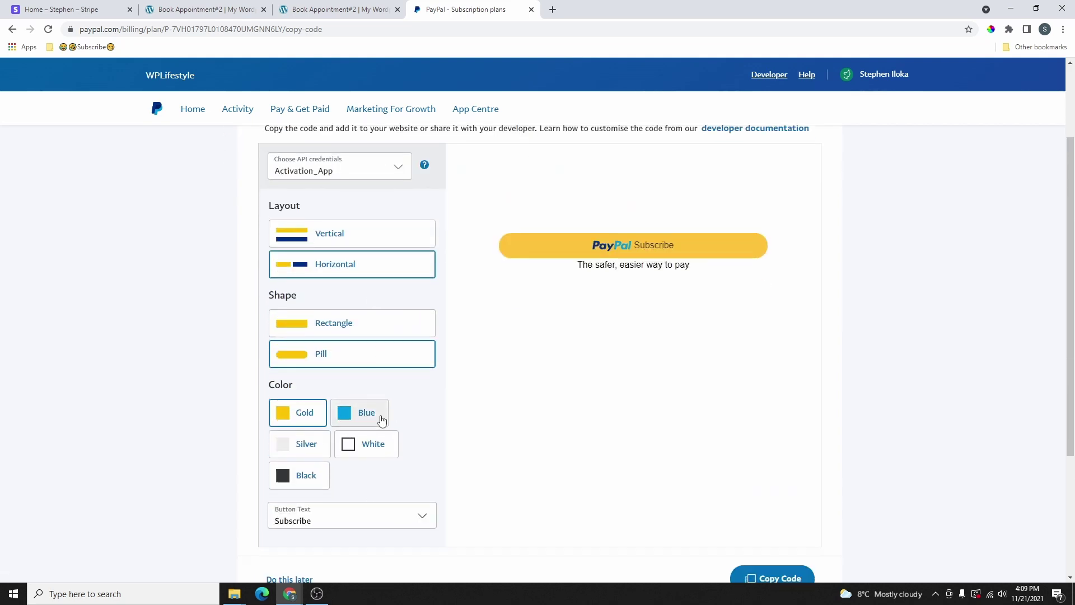
{"action": "scroll", "coordinate": [379, 417], "scroll_direction": "down", "scroll_amount": 3}
{"action": "scroll", "coordinate": [622, 302], "scroll_direction": "up", "scroll_amount": 3}
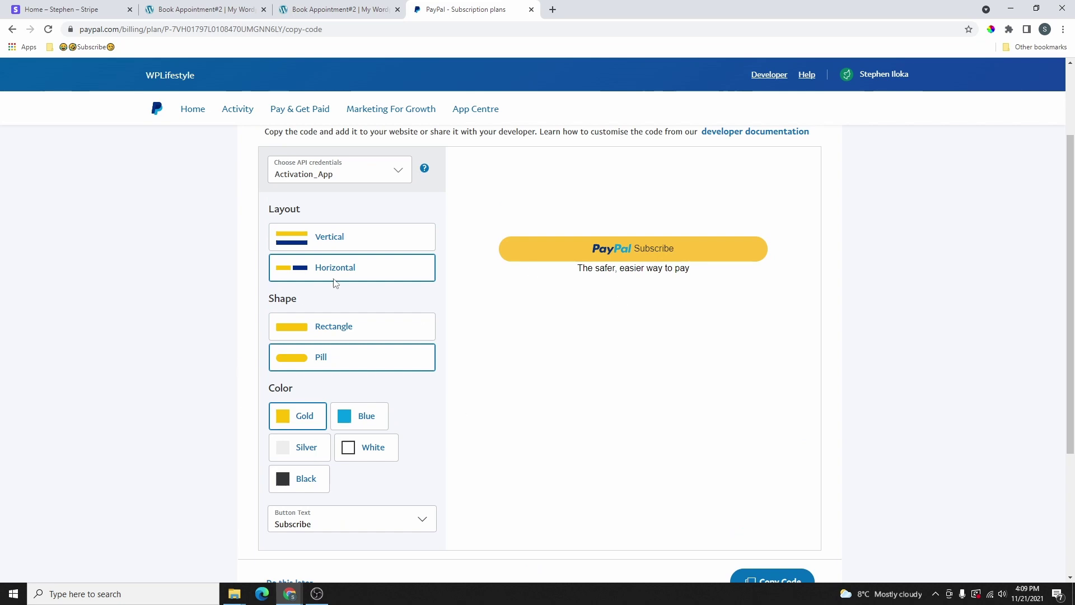
{"action": "scroll", "coordinate": [312, 319], "scroll_direction": "down", "scroll_amount": 3}
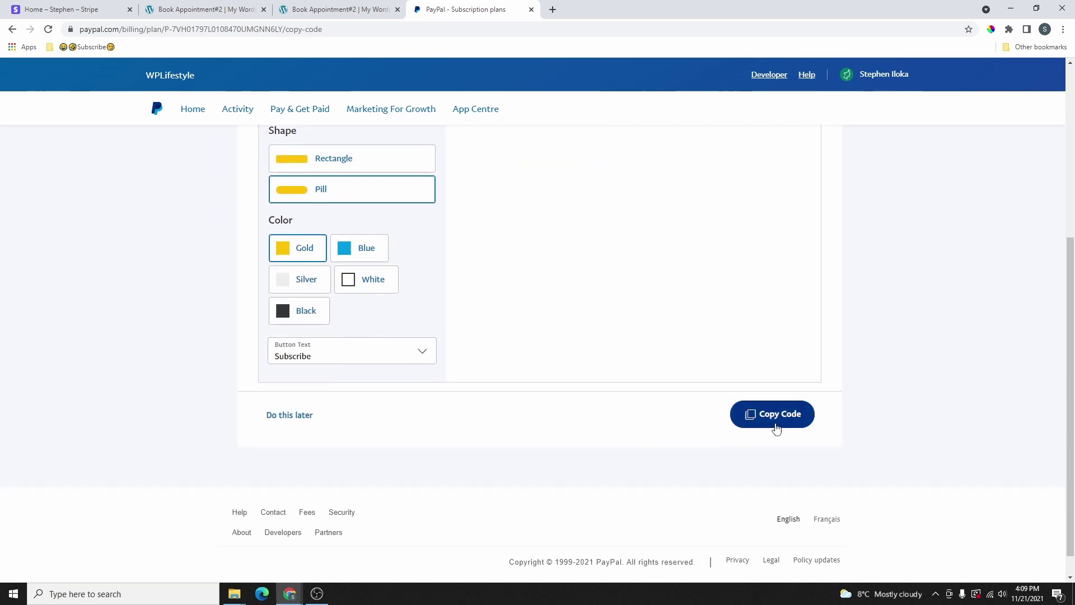
Copy the Subscribe button code and return to the Book Appointment#2 tab
{"action": "left_click", "coordinate": [774, 421]}
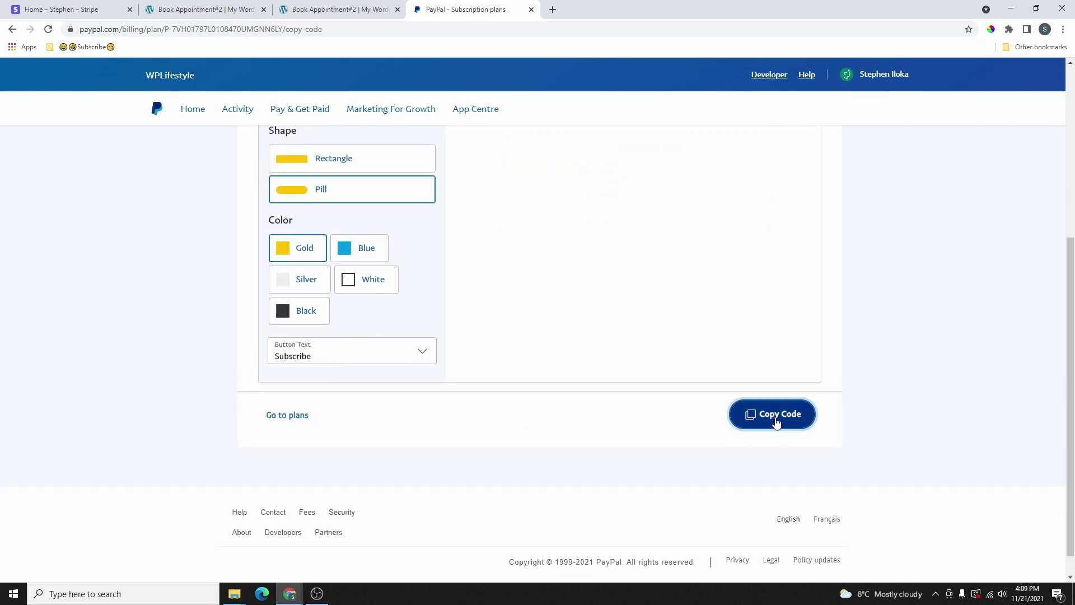
{"action": "left_click", "coordinate": [205, 9]}
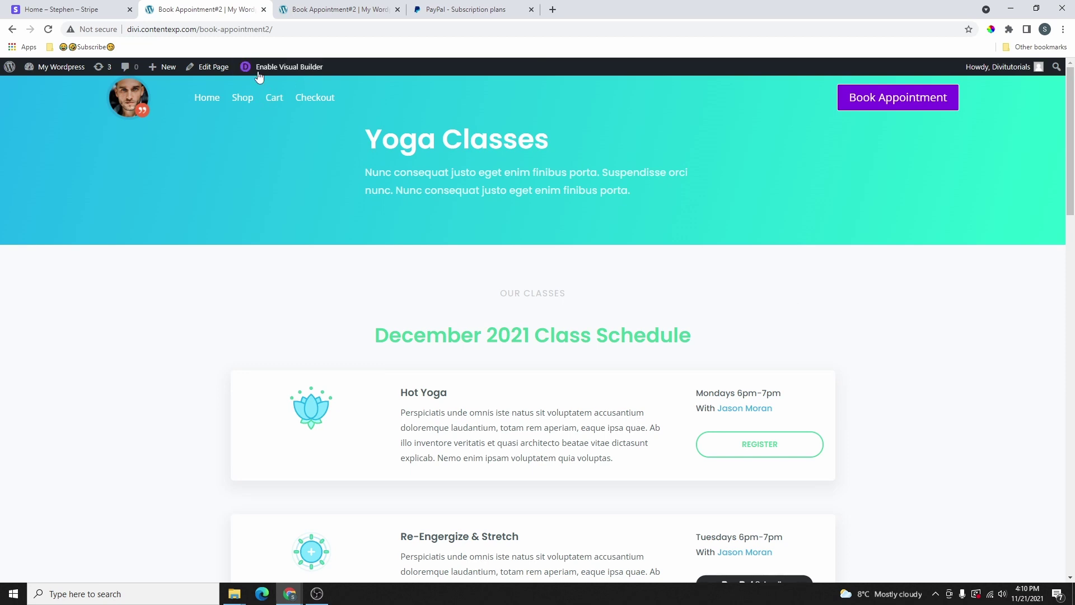
Enable Divi's Visual Builder on Book Appointment#2 and scroll to the Mind & Soul row
{"action": "left_click", "coordinate": [295, 74]}
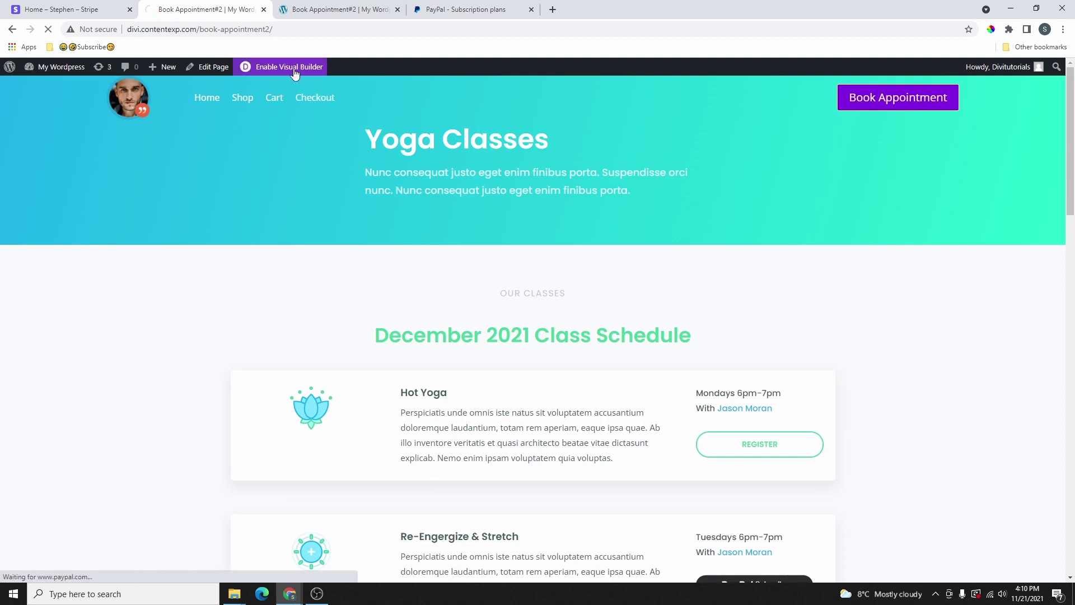
{"action": "scroll", "coordinate": [633, 364], "scroll_direction": "down", "scroll_amount": 7}
{"action": "scroll", "coordinate": [636, 369], "scroll_direction": "down", "scroll_amount": 2}
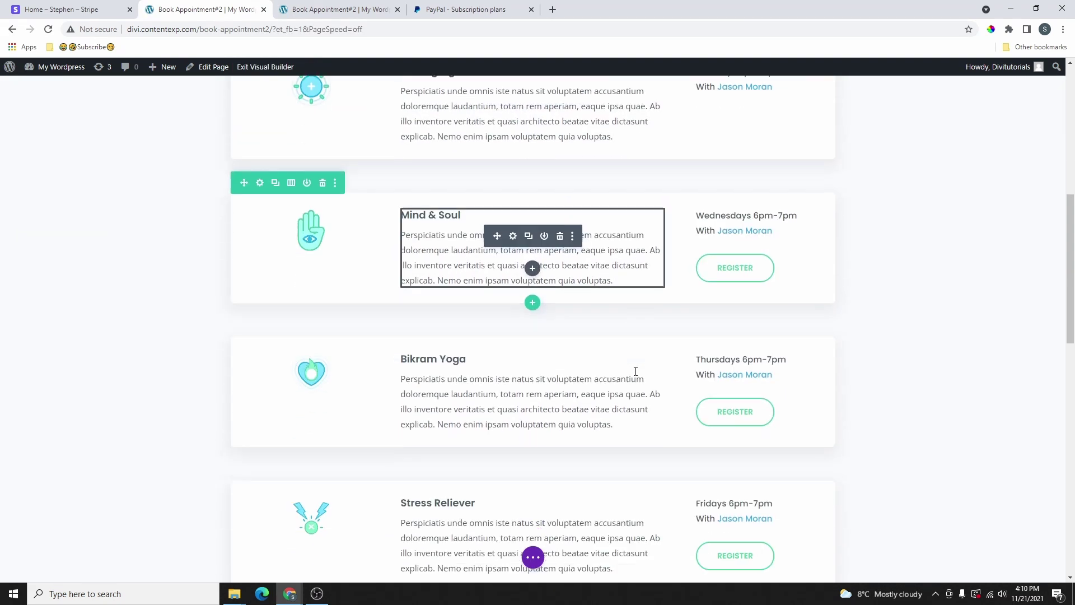
{"action": "scroll", "coordinate": [614, 325], "scroll_direction": "down", "scroll_amount": 3}
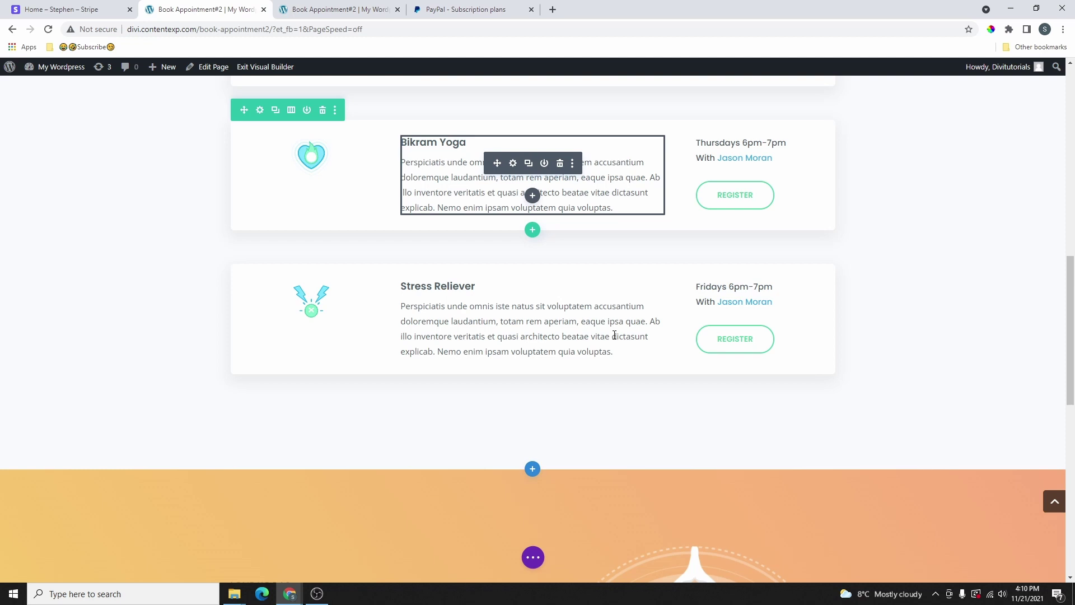
{"action": "scroll", "coordinate": [610, 335], "scroll_direction": "up", "scroll_amount": 4}
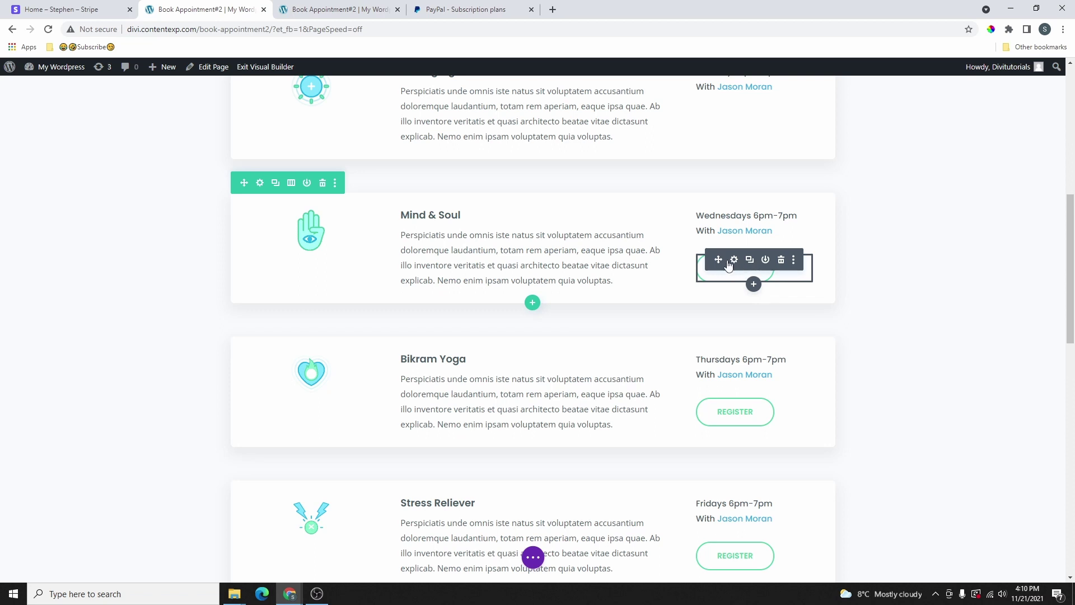
Replace the Mind & Soul Register button with a Code module holding the pasted PayPal code
{"action": "left_click", "coordinate": [757, 262]}
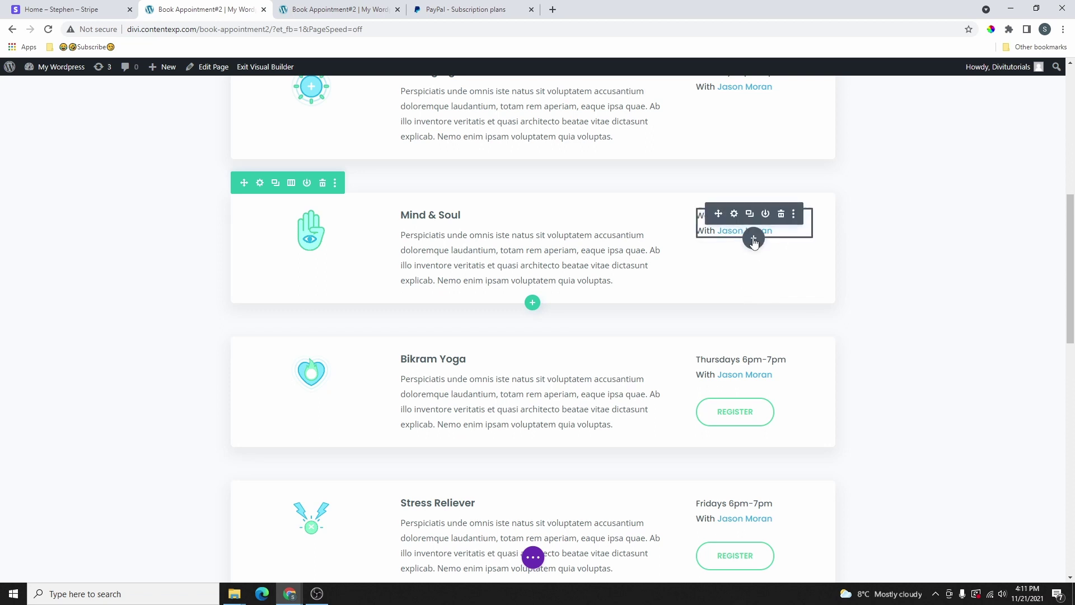
{"action": "left_click", "coordinate": [754, 238]}
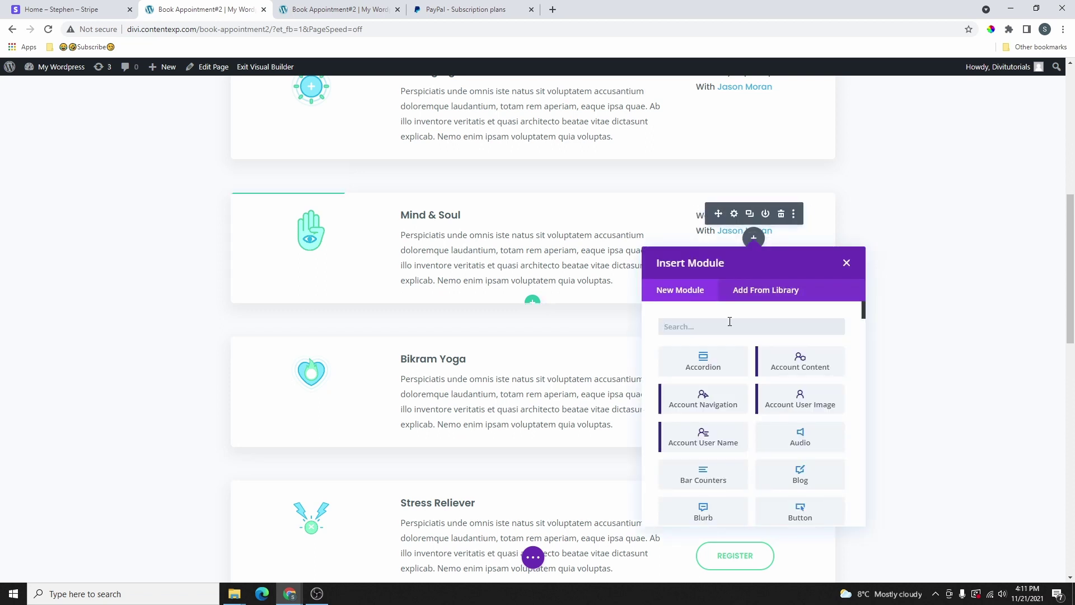
{"action": "type", "text": "code"}
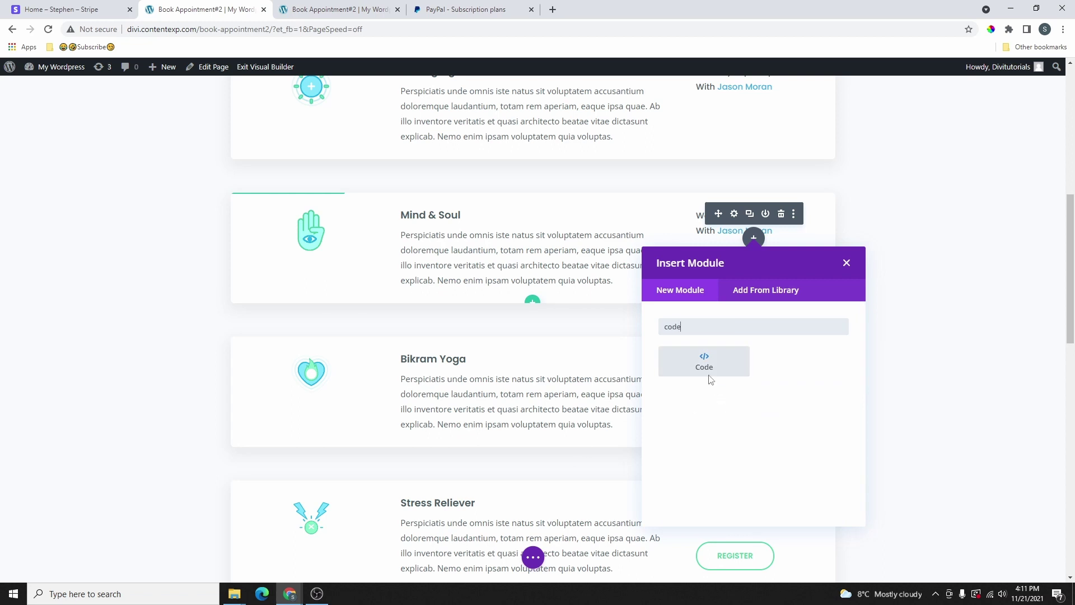
{"action": "left_click", "coordinate": [708, 368]}
{"action": "left_click", "coordinate": [159, 284]}
{"action": "key", "text": "ctrl+v"}
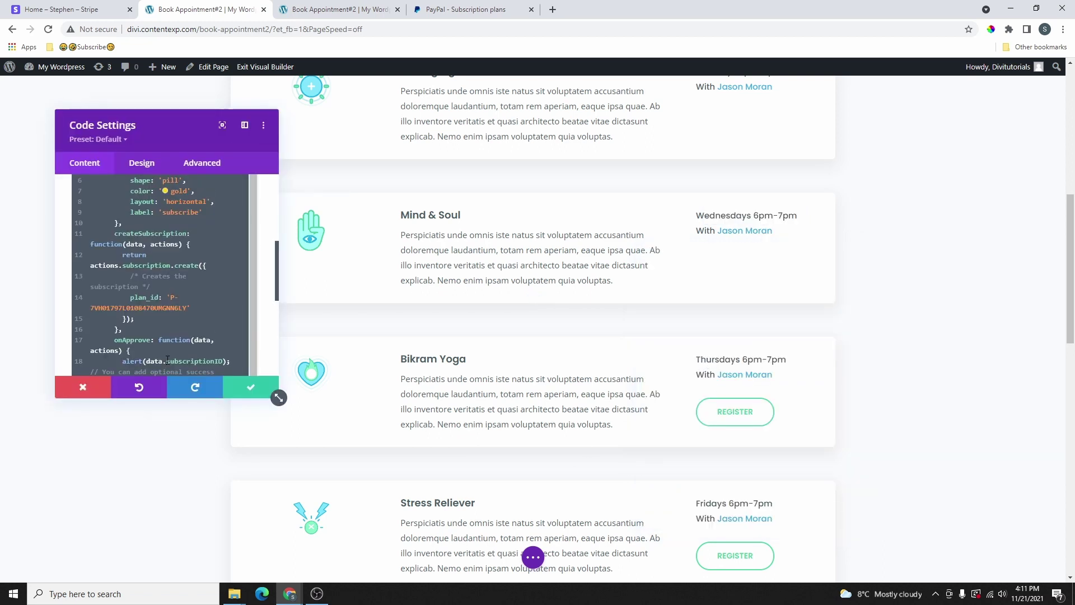
Confirm the Code module settings and save the page
{"action": "scroll", "coordinate": [159, 283], "scroll_direction": "up", "scroll_amount": 5}
{"action": "scroll", "coordinate": [159, 284], "scroll_direction": "down", "scroll_amount": 5}
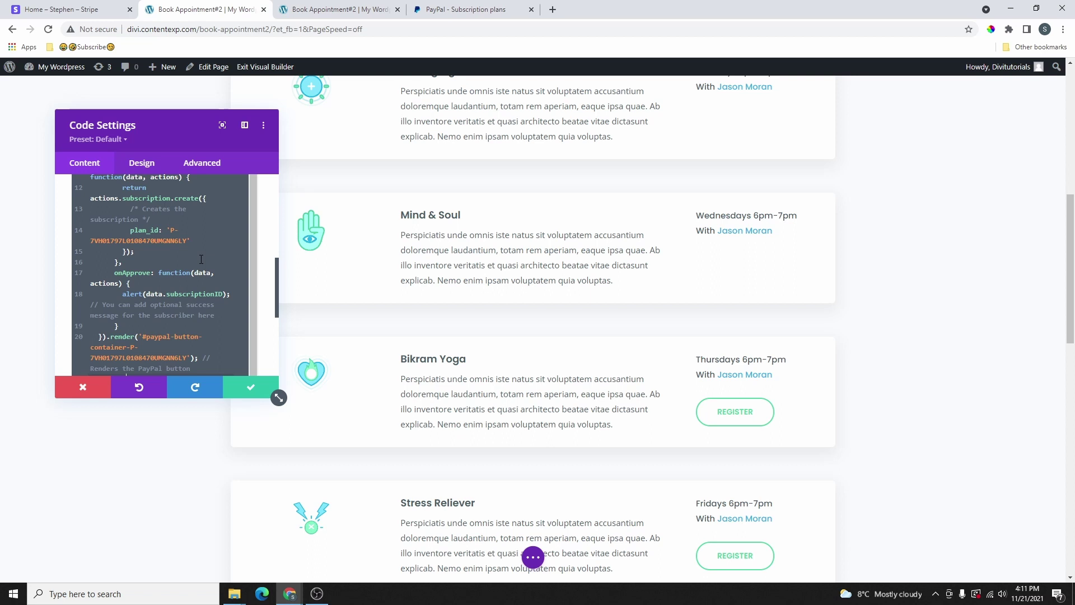
{"action": "left_click", "coordinate": [251, 387]}
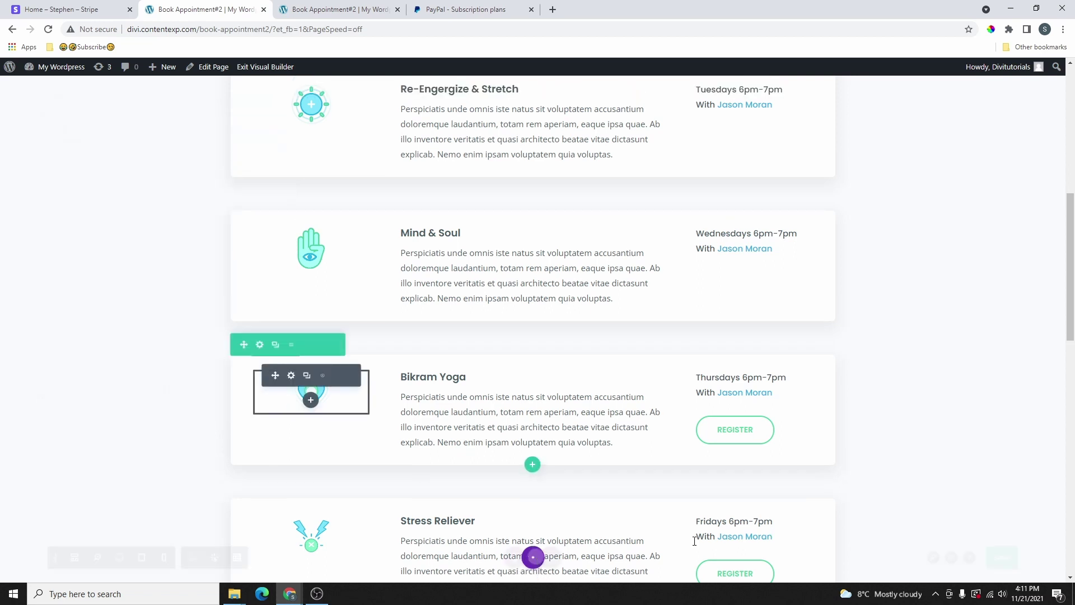
{"action": "left_click", "coordinate": [533, 558]}
{"action": "left_click", "coordinate": [1032, 557]}
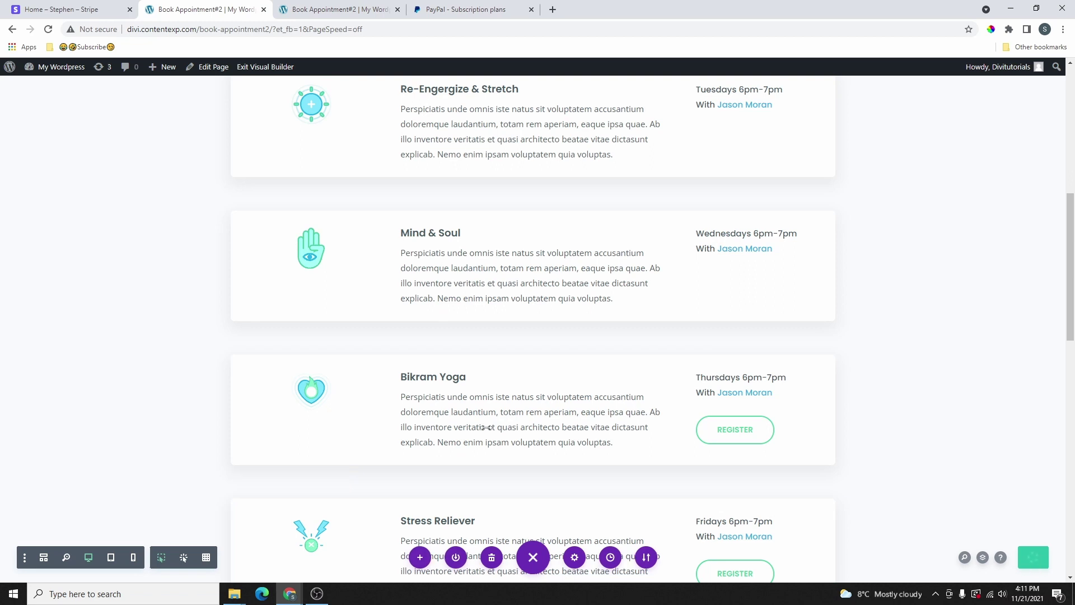
Refresh the live Book Appointment#2 tab with F5 to show the gold Subscribe button
{"action": "scroll", "coordinate": [760, 342], "scroll_direction": "up", "scroll_amount": 2}
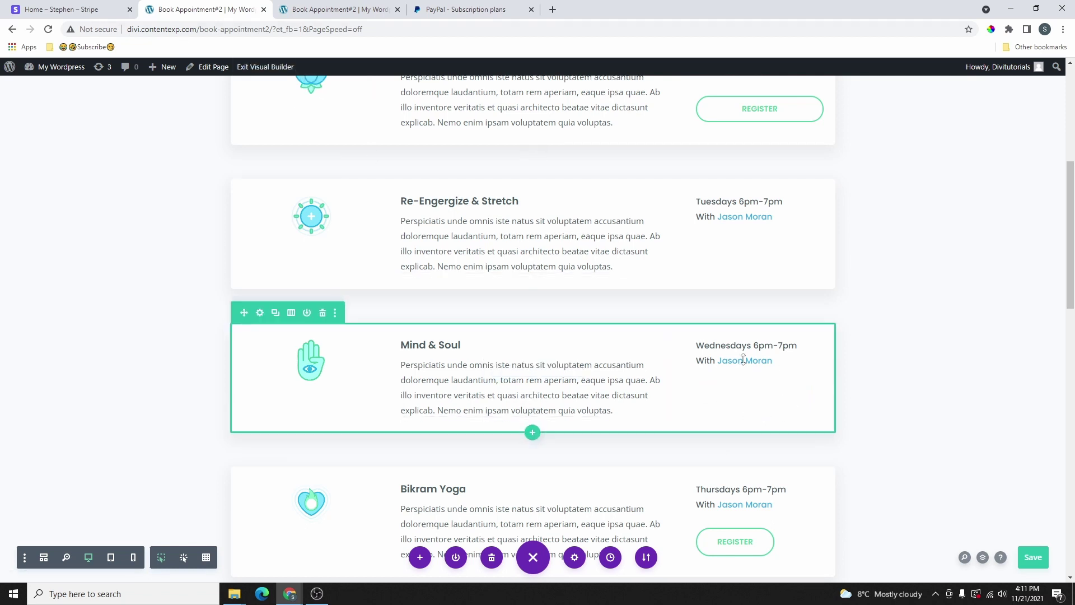
{"action": "key", "text": "ctrl+Tab"}
{"action": "scroll", "coordinate": [710, 338], "scroll_direction": "down", "scroll_amount": 3}
{"action": "scroll", "coordinate": [747, 382], "scroll_direction": "up", "scroll_amount": 3}
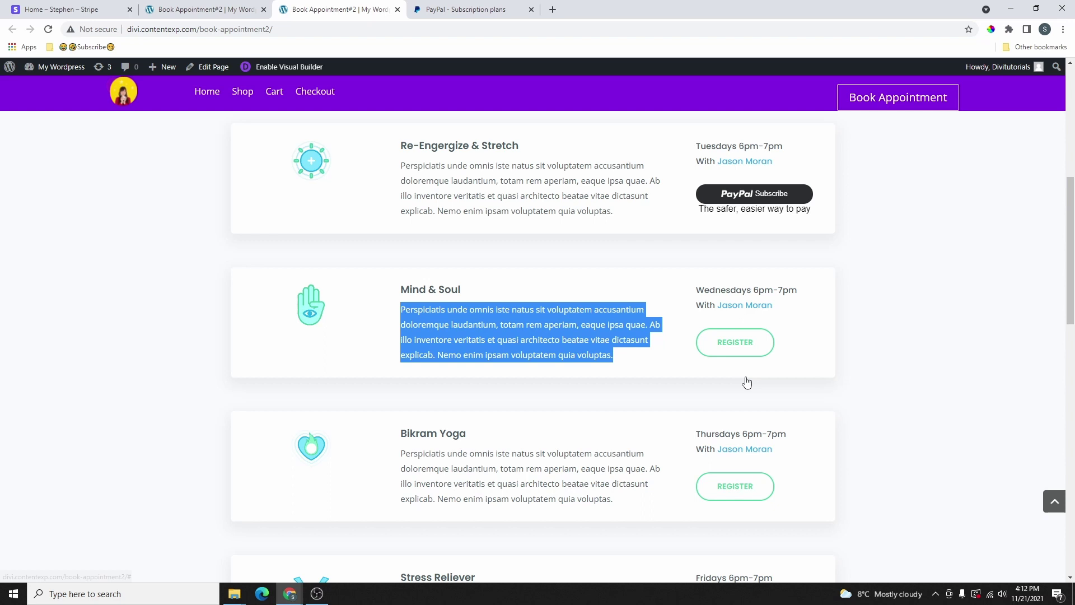
{"action": "key", "text": "F5"}
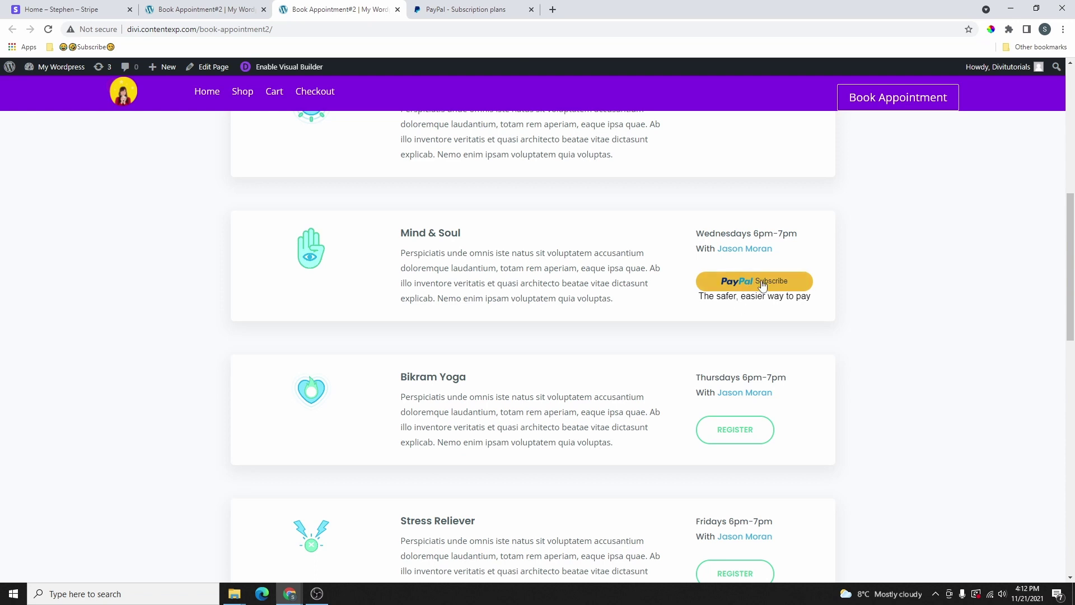
{"action": "scroll", "coordinate": [739, 383], "scroll_direction": "down", "scroll_amount": 1}
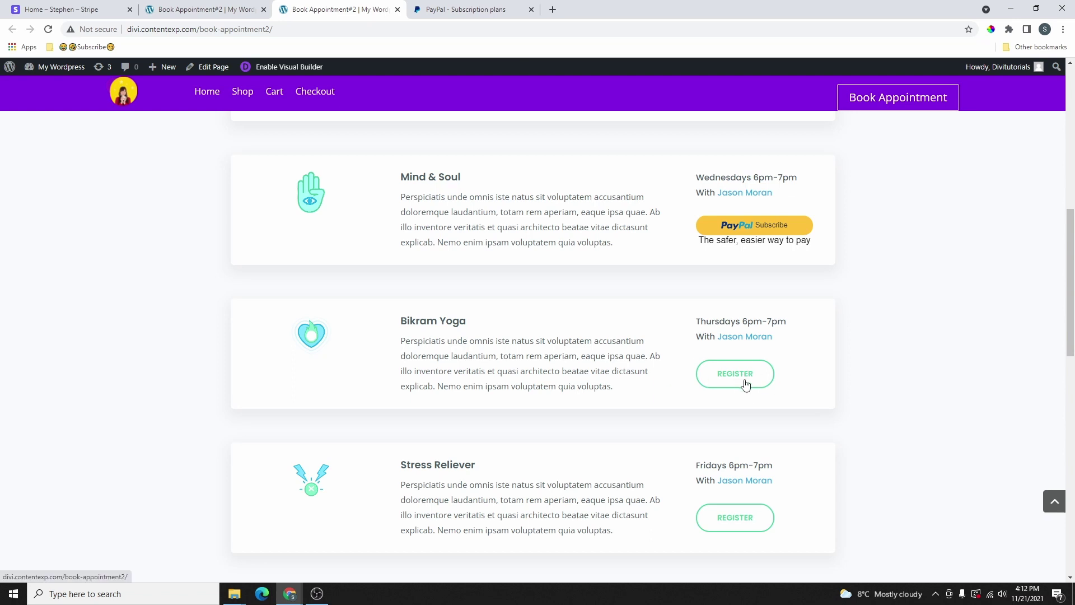
Copy the Mind & Soul plan's share weblink from the PayPal subscription plans list
{"action": "key", "text": "ctrl+Tab"}
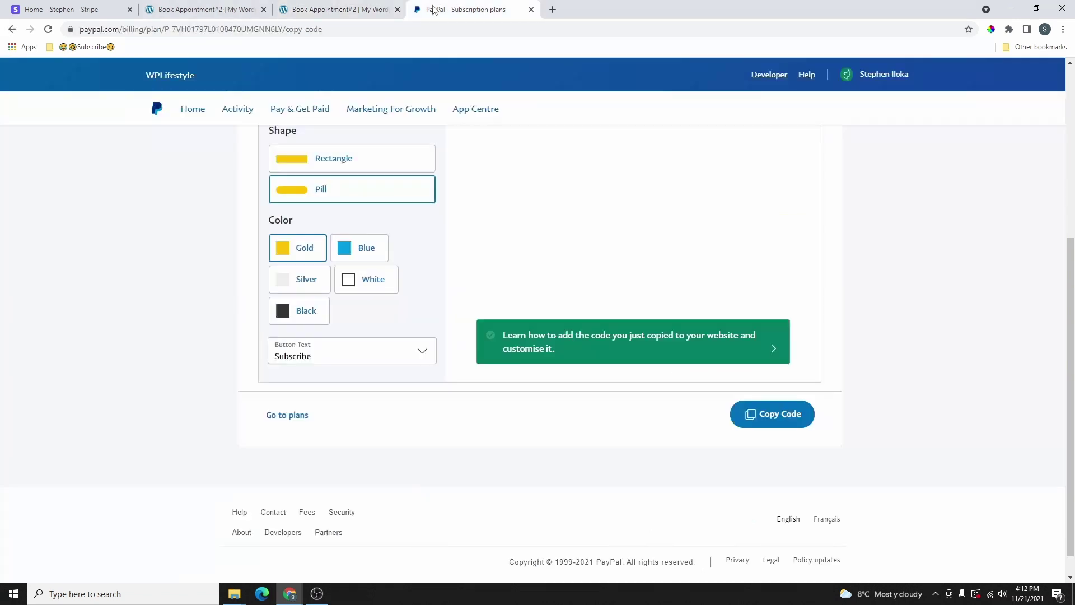
{"action": "scroll", "coordinate": [598, 314], "scroll_direction": "up", "scroll_amount": 3}
{"action": "scroll", "coordinate": [598, 314], "scroll_direction": "down", "scroll_amount": 3}
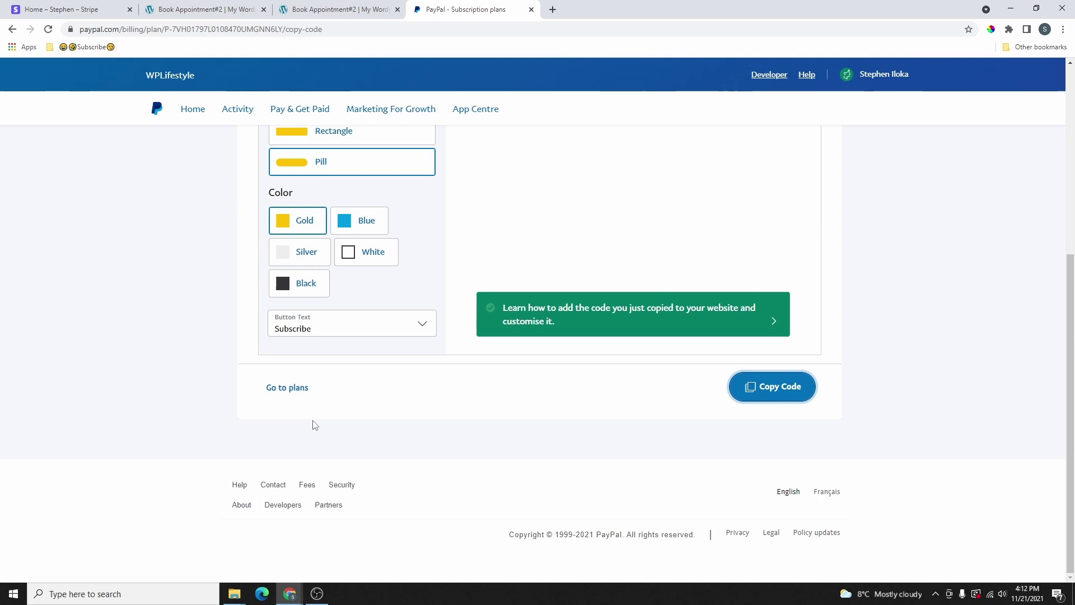
{"action": "left_click", "coordinate": [279, 388]}
{"action": "scroll", "coordinate": [759, 340], "scroll_direction": "down", "scroll_amount": 2}
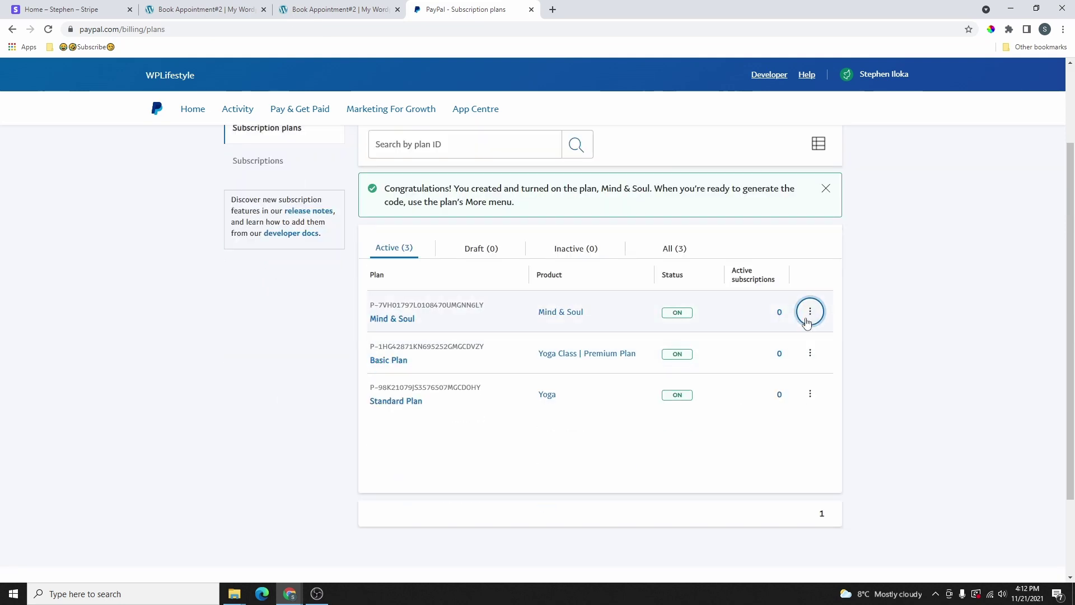
{"action": "left_click", "coordinate": [810, 312]}
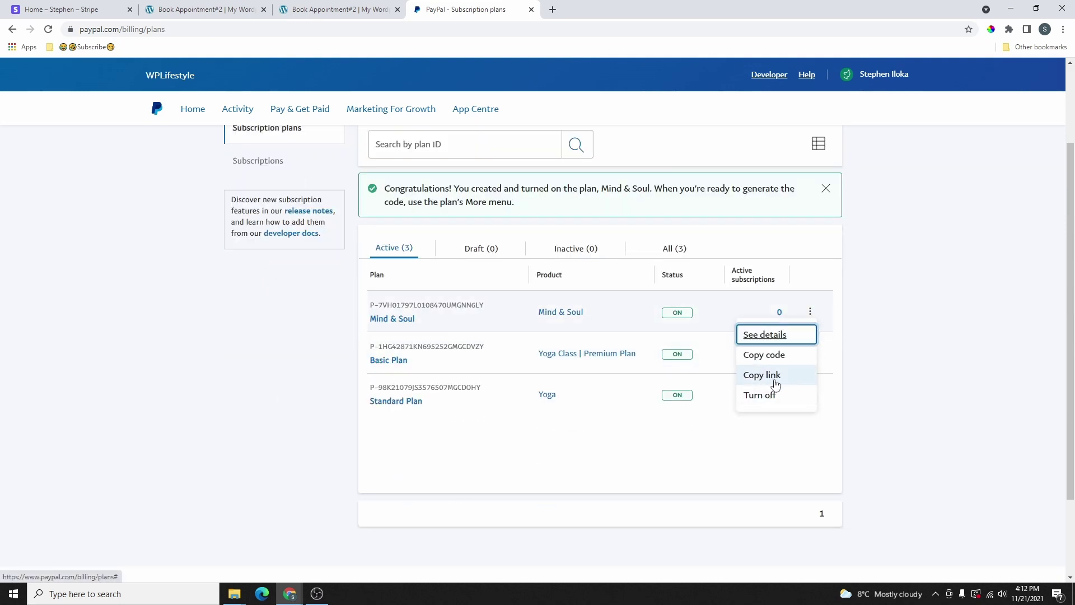
{"action": "left_click", "coordinate": [774, 384]}
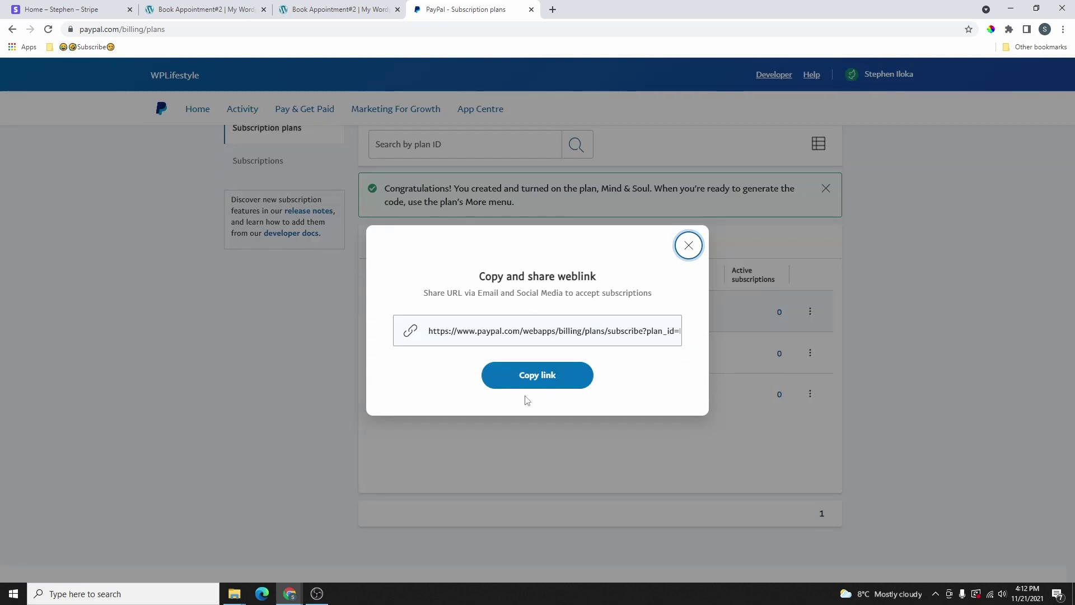
{"action": "left_click", "coordinate": [535, 378]}
Return to the Book Appointment#2 page open in the Divi builder
{"action": "left_click", "coordinate": [344, 17]}
{"action": "left_click", "coordinate": [204, 10]}
{"action": "scroll", "coordinate": [679, 264], "scroll_direction": "down", "scroll_amount": 4}
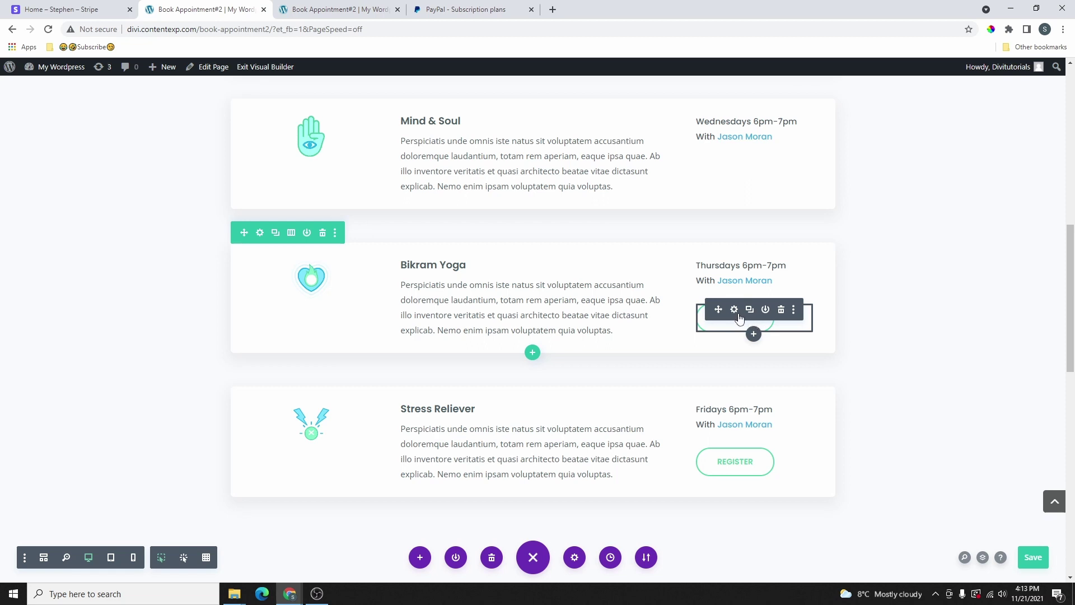
Change the Bikram Yoga button's label from Register to Subscribe
{"action": "left_click", "coordinate": [733, 310]}
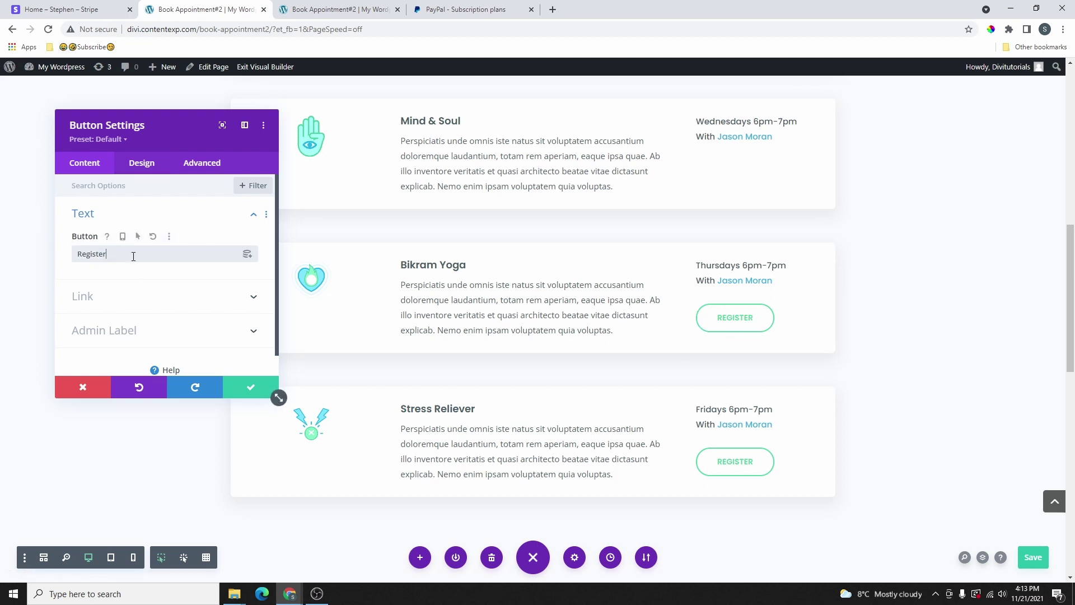
{"action": "left_click_drag", "start_coordinate": [133, 255], "coordinate": [79, 266]}
{"action": "type", "text": "Subscribe"}
Link the button to the pasted PayPal subscription URL, opening in a new tab
{"action": "left_click", "coordinate": [129, 297]}
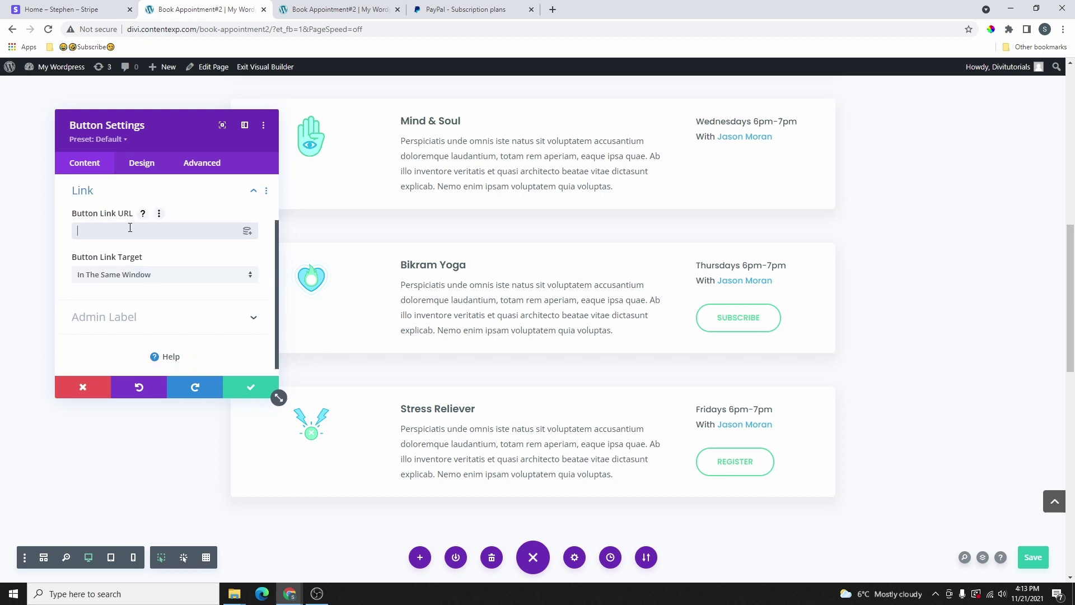
{"action": "left_click", "coordinate": [130, 228]}
{"action": "key", "text": "ctrl+v"}
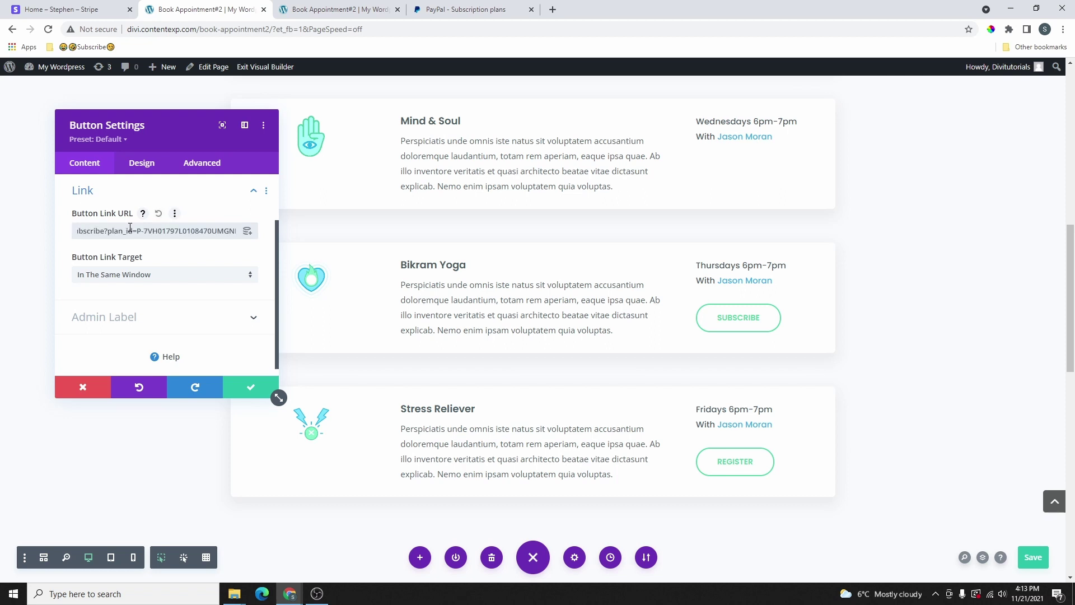
{"action": "left_click", "coordinate": [110, 275]}
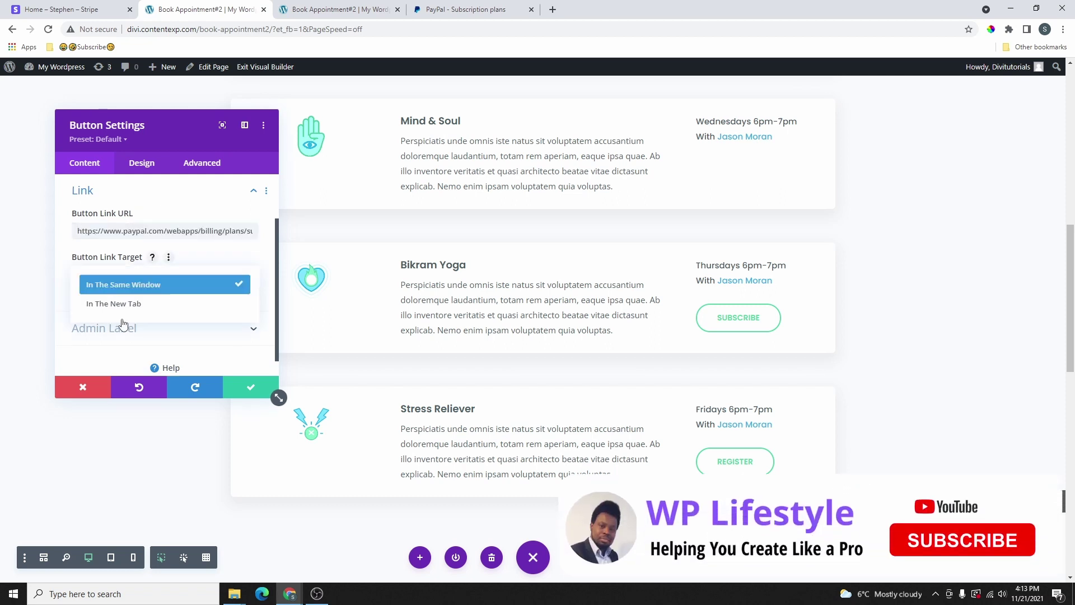
{"action": "left_click", "coordinate": [129, 305]}
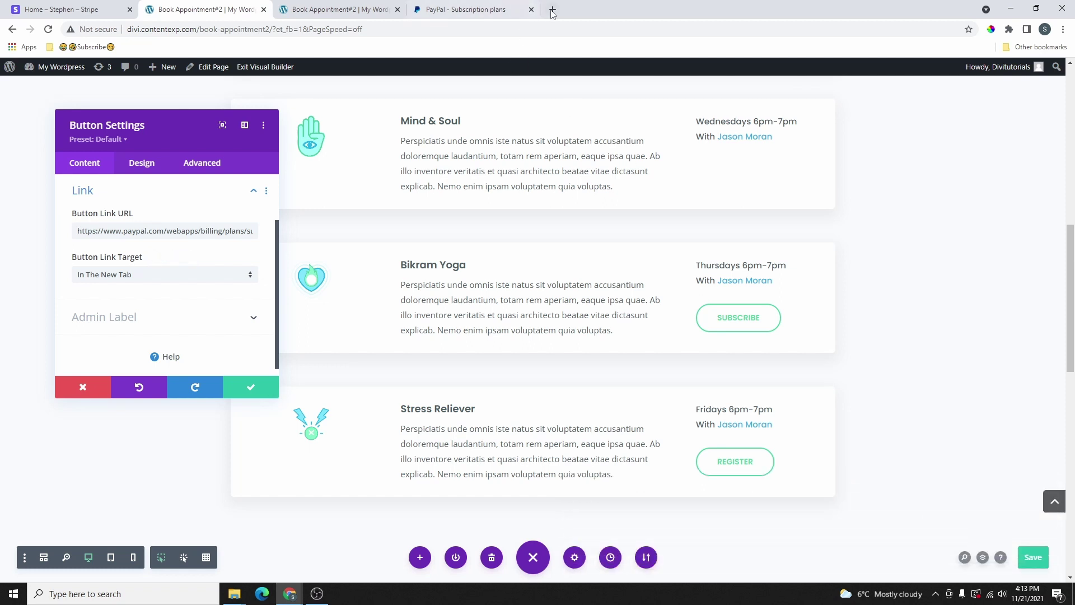
{"action": "scroll", "coordinate": [160, 256], "scroll_direction": "up", "scroll_amount": 1}
{"action": "scroll", "coordinate": [160, 256], "scroll_direction": "up", "scroll_amount": 3}
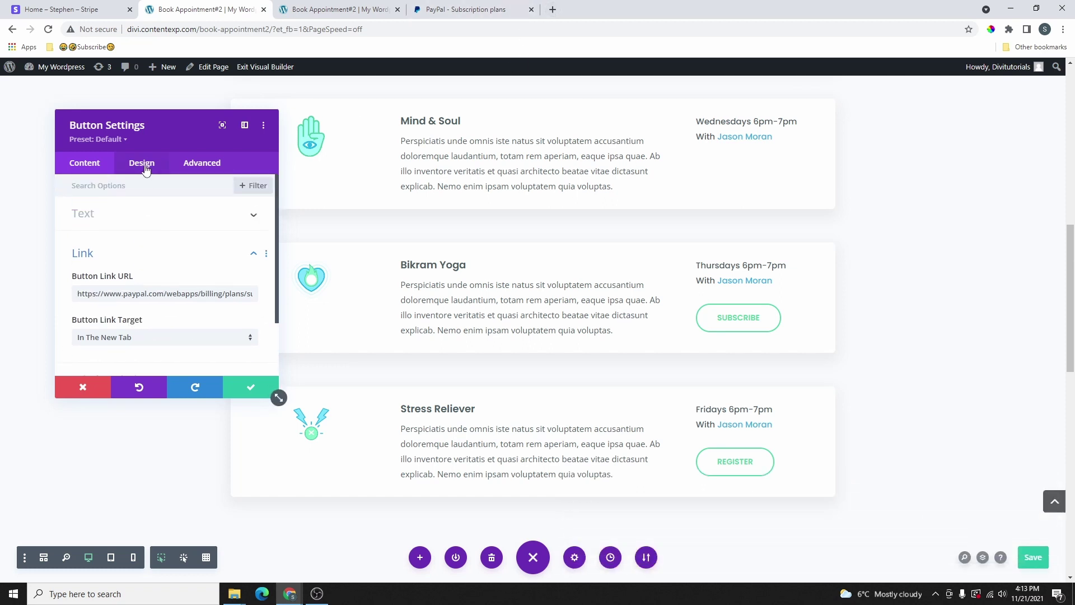
Enable custom button styles and set the Subscribe text color to red (#e02b20), then confirm
{"action": "left_click", "coordinate": [142, 163]}
{"action": "left_click", "coordinate": [116, 285]}
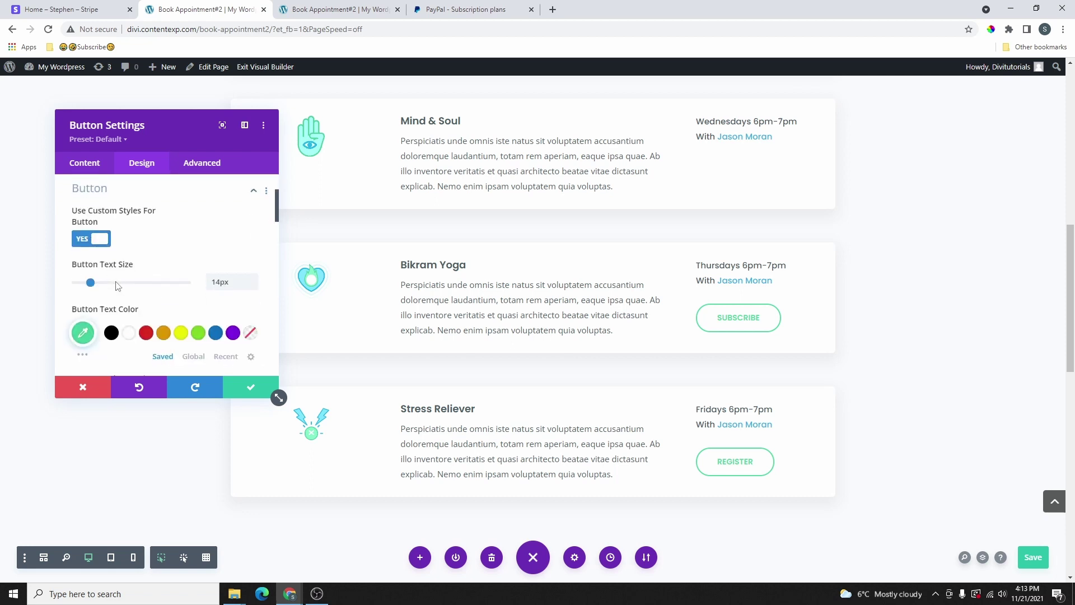
{"action": "left_click", "coordinate": [180, 335]}
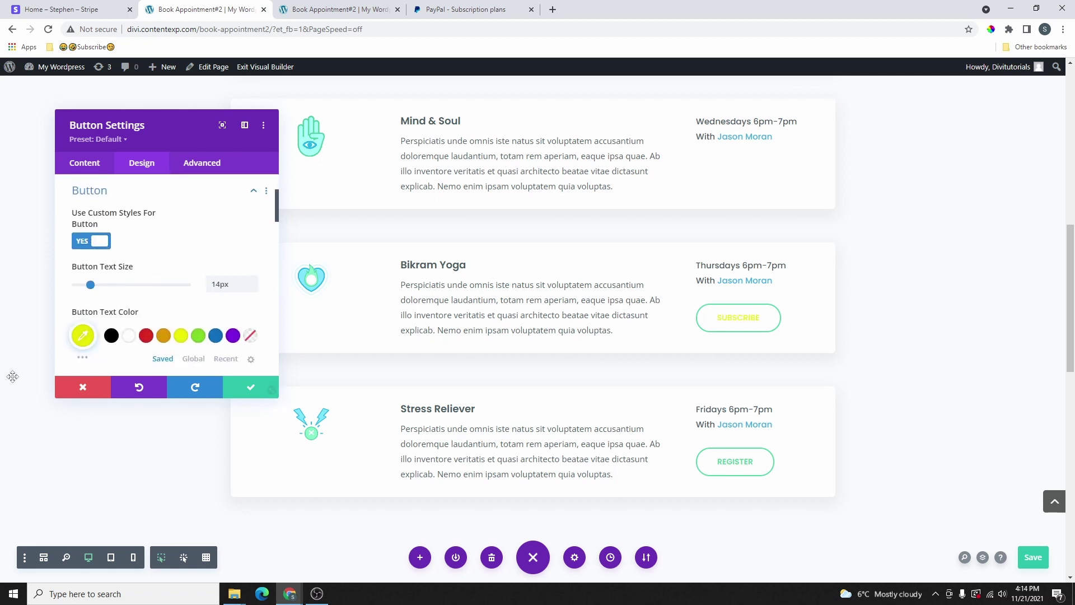
{"action": "left_click", "coordinate": [146, 335]}
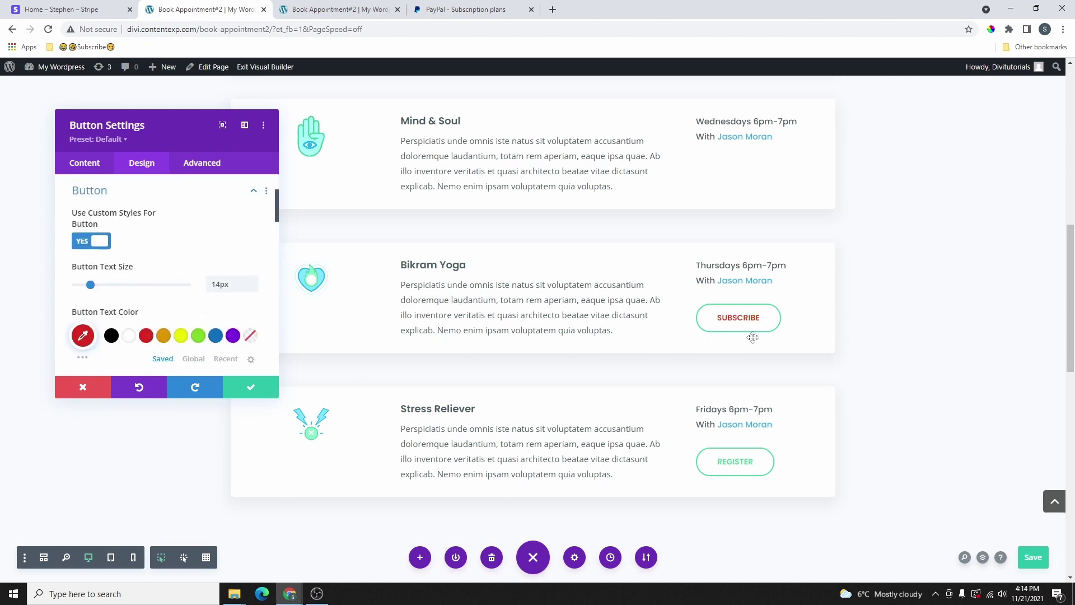
{"action": "left_click", "coordinate": [251, 386]}
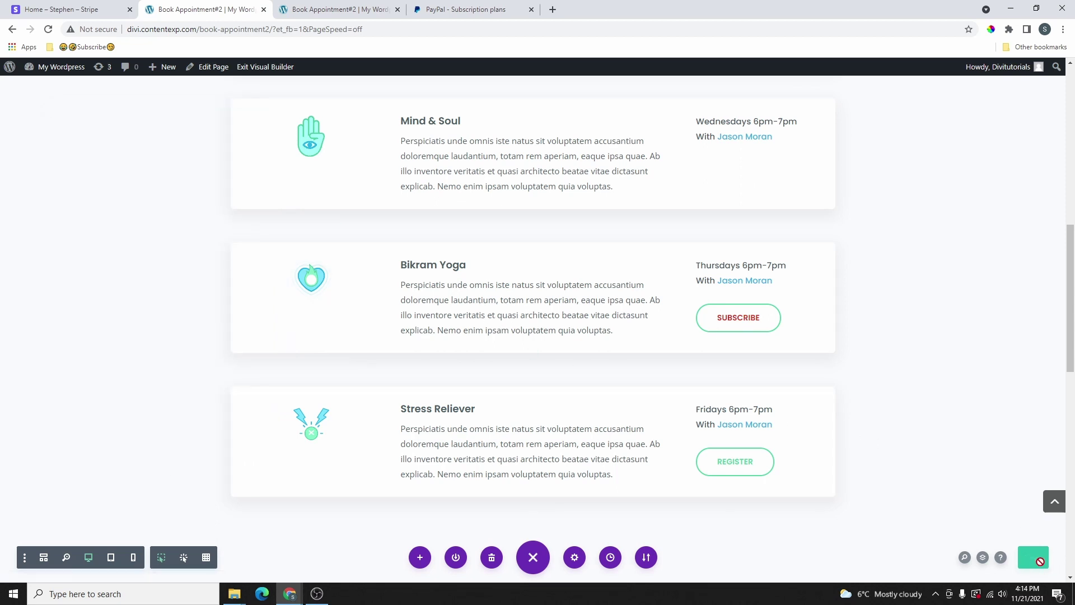
Refresh the live Book Appointment#2 page to show Bikram Yoga's red Subscribe button
{"action": "key", "text": "ctrl+Tab"}
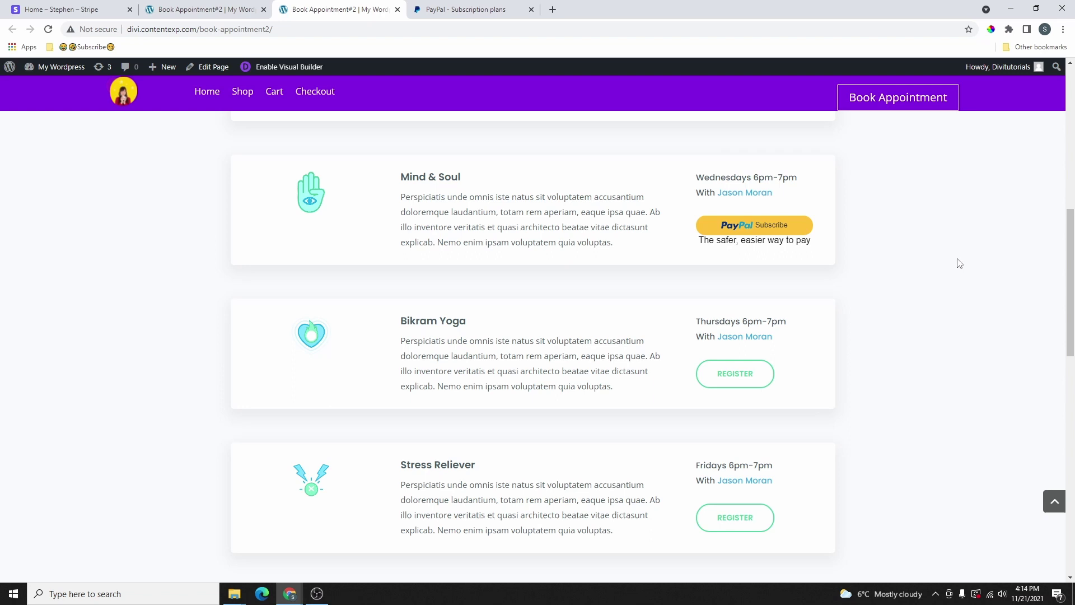
{"action": "key", "text": "F5"}
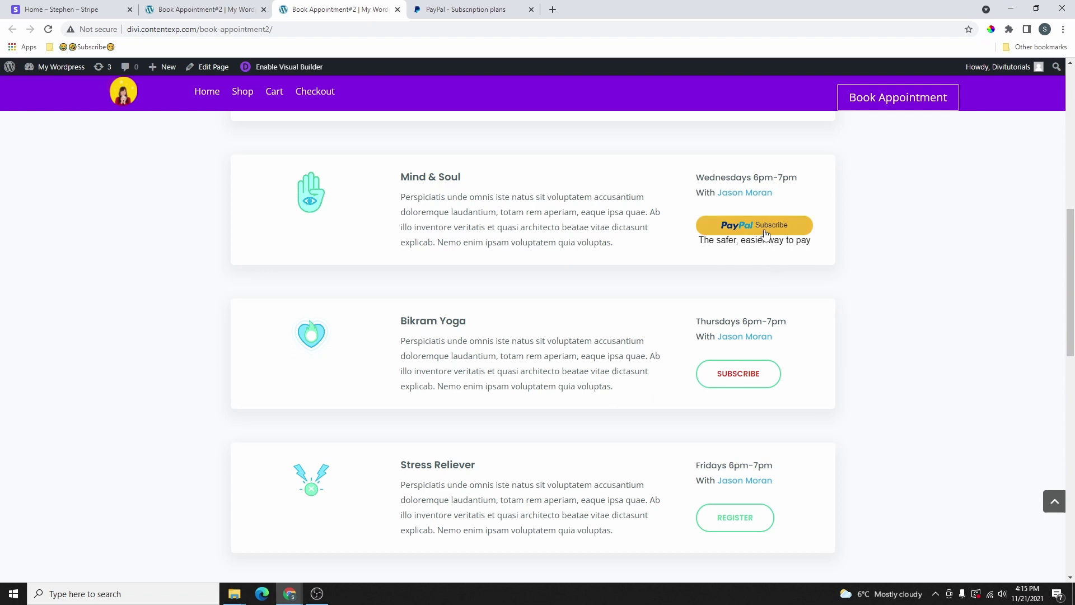
Close PayPal's weblink dialog, log out of PayPal, and go back to the booking page
{"action": "left_click", "coordinate": [477, 10]}
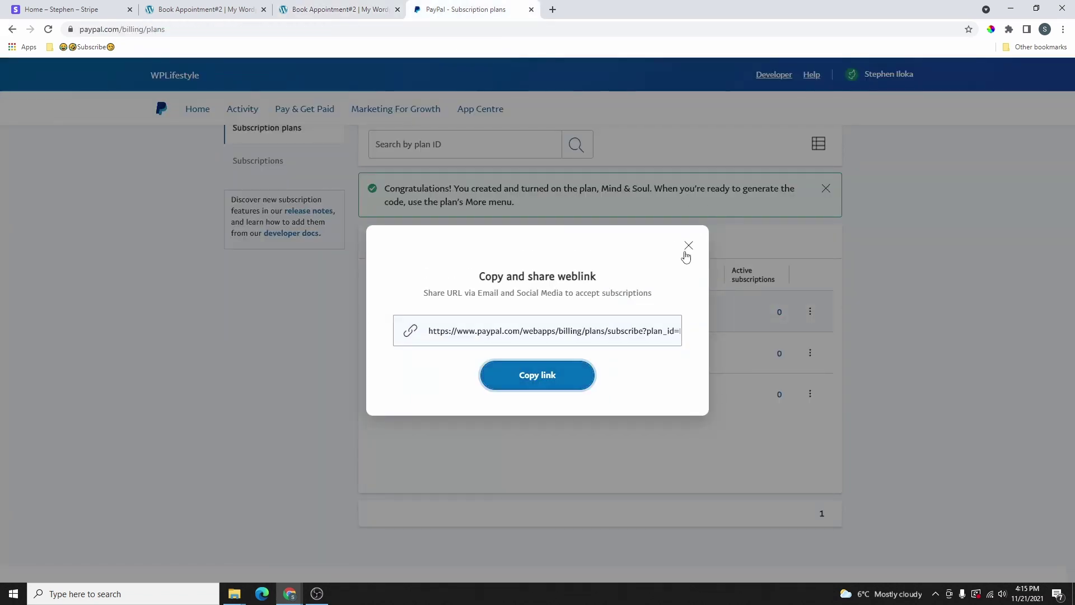
{"action": "left_click", "coordinate": [688, 246]}
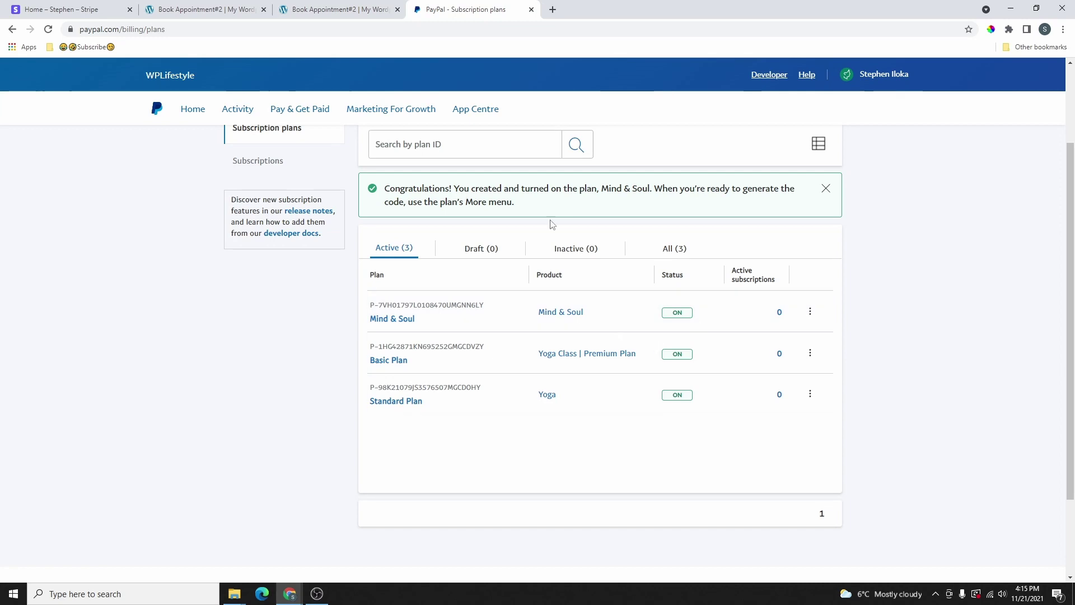
{"action": "left_click", "coordinate": [883, 74]}
{"action": "left_click", "coordinate": [860, 158]}
{"action": "left_click", "coordinate": [336, 10]}
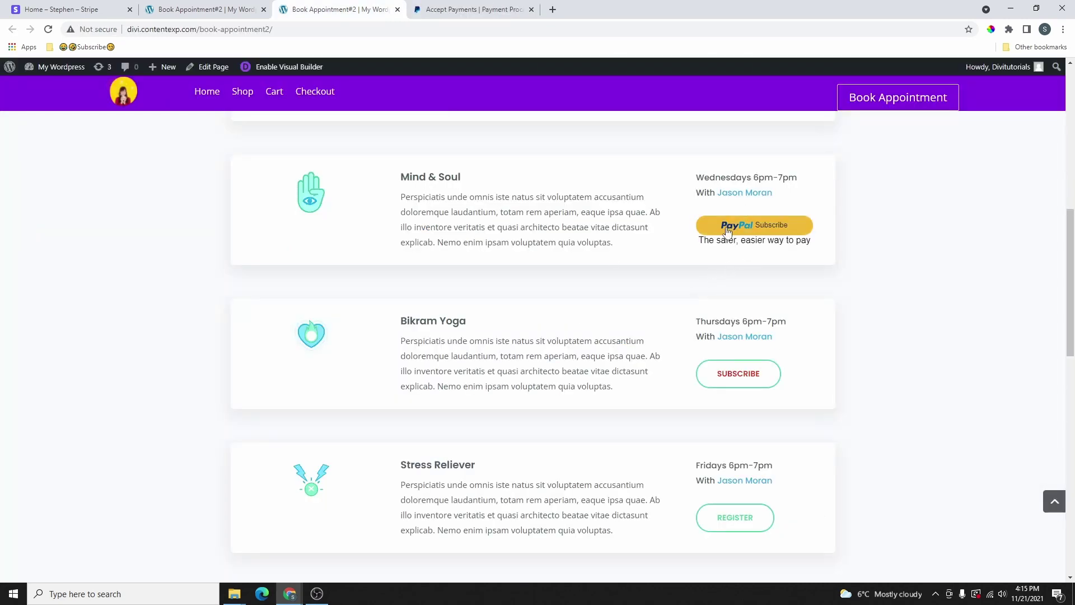
{"action": "left_click", "coordinate": [760, 230]}
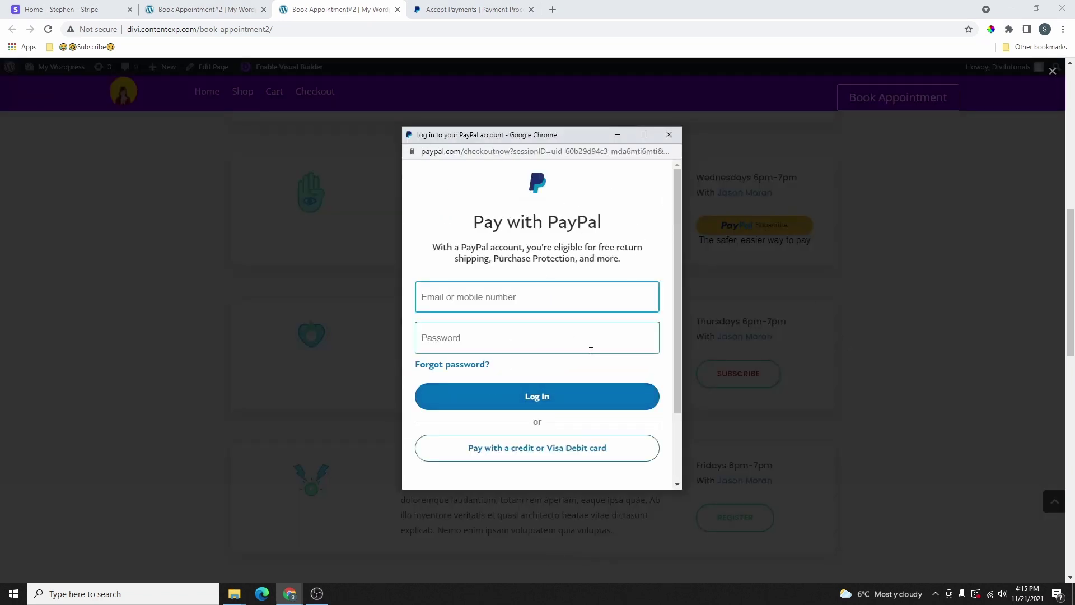
{"action": "scroll", "coordinate": [538, 302], "scroll_direction": "down", "scroll_amount": 2}
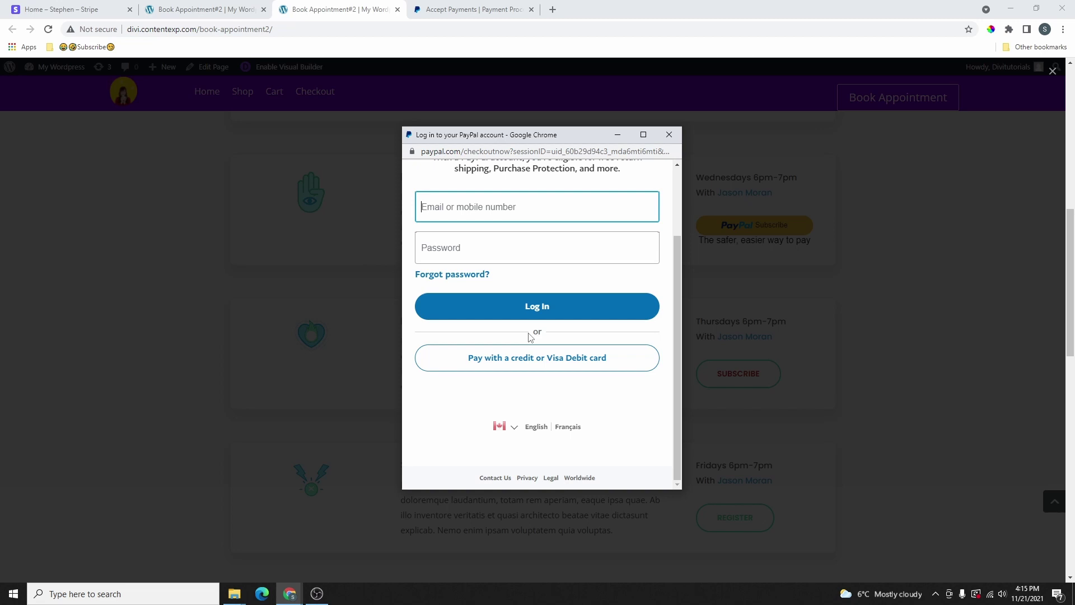
{"action": "scroll", "coordinate": [533, 336], "scroll_direction": "up", "scroll_amount": 2}
{"action": "scroll", "coordinate": [552, 233], "scroll_direction": "down", "scroll_amount": 2}
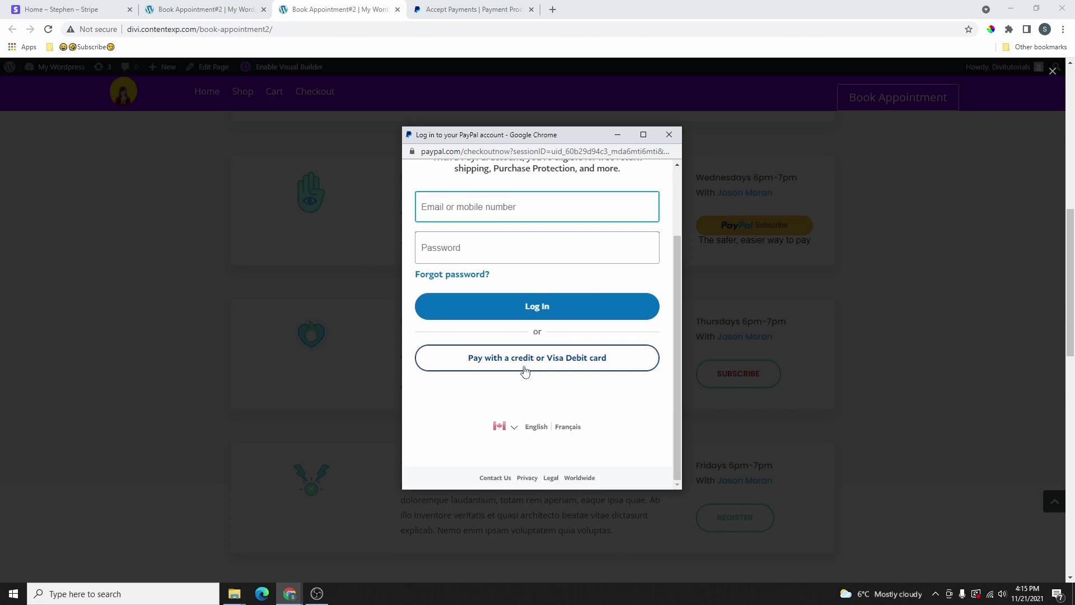
{"action": "left_click", "coordinate": [556, 369]}
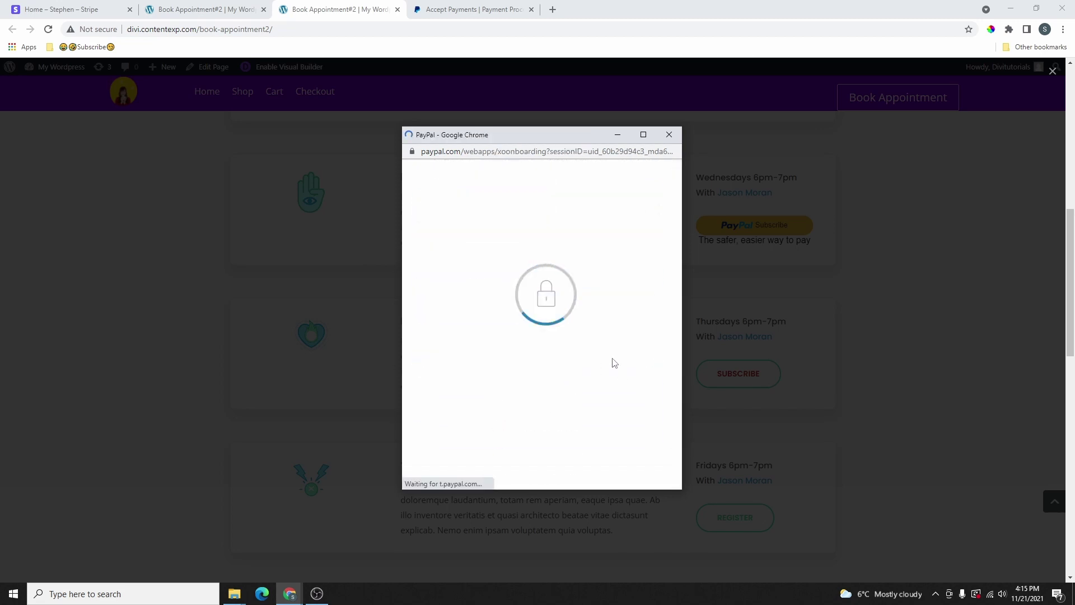
{"action": "scroll", "coordinate": [560, 305], "scroll_direction": "down", "scroll_amount": 5}
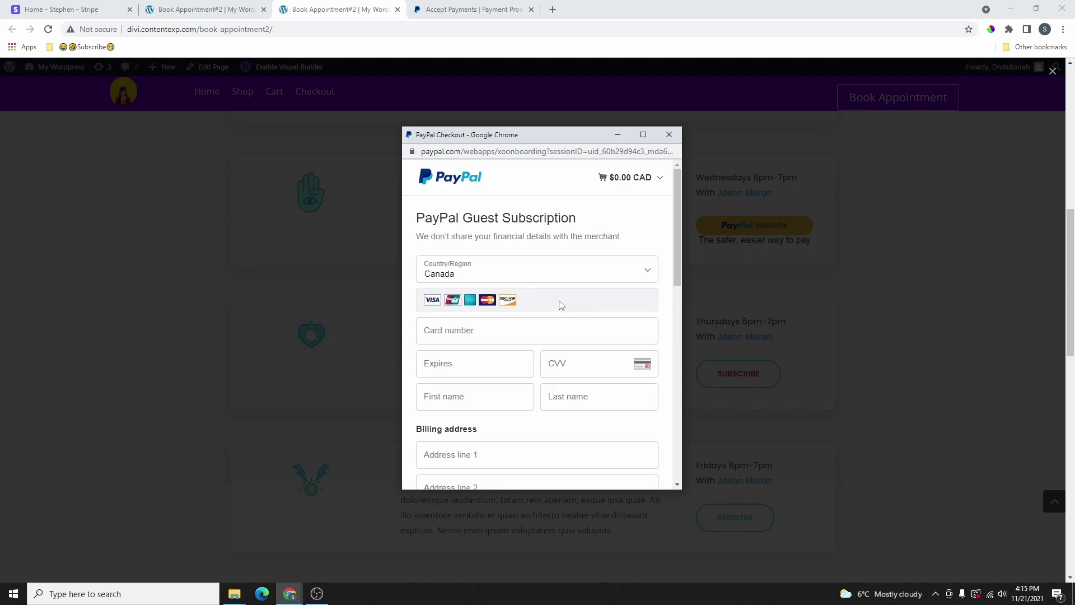
{"action": "left_click", "coordinate": [669, 135]}
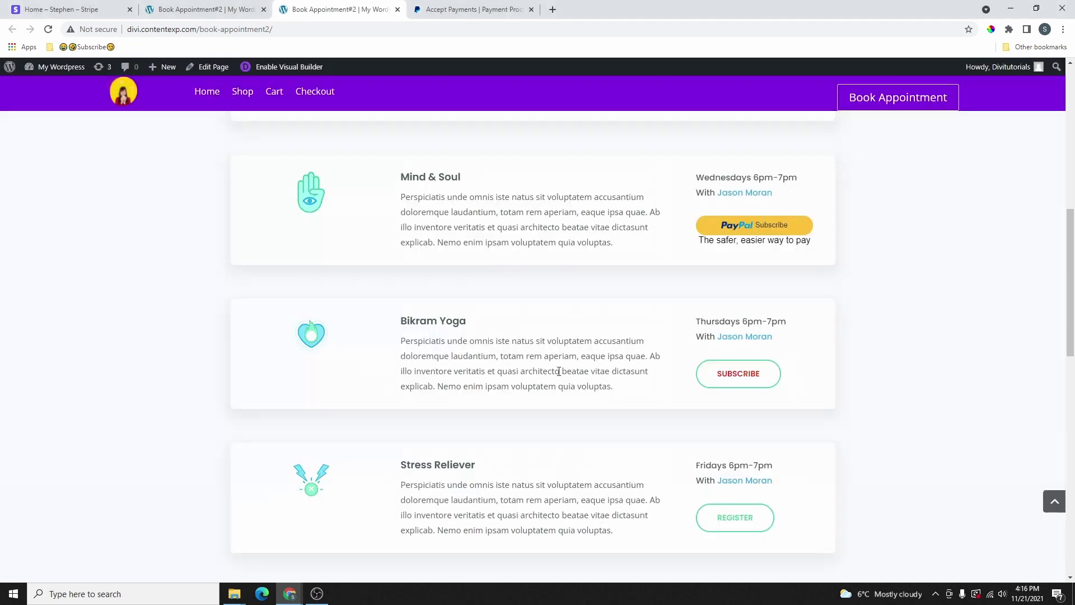
Follow Bikram Yoga's red Subscribe link and choose to pay with a credit or Visa Debit card
{"action": "left_click", "coordinate": [743, 382]}
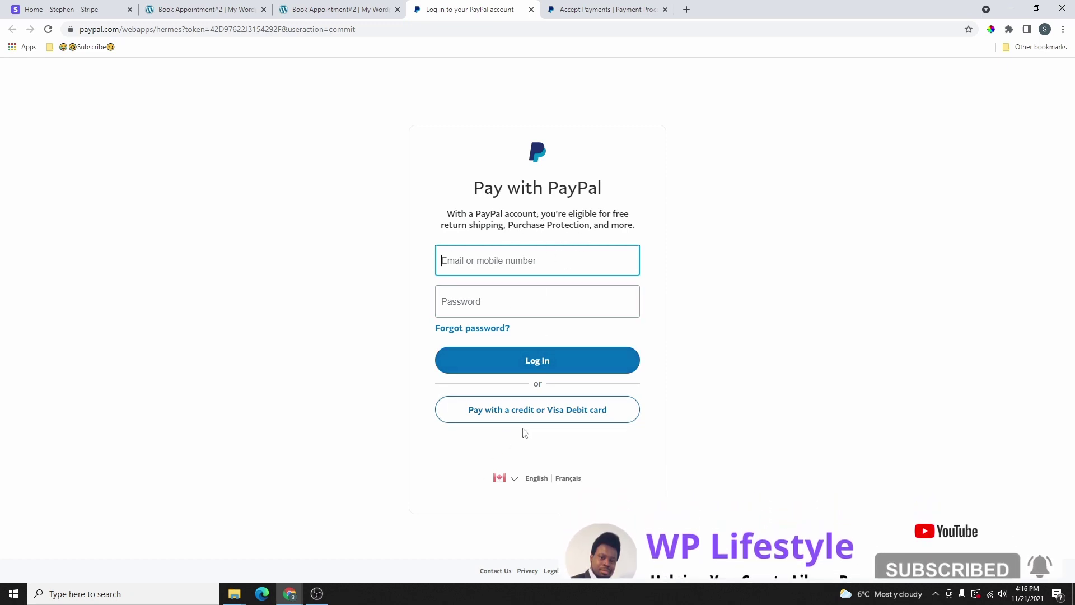
{"action": "left_click", "coordinate": [551, 415]}
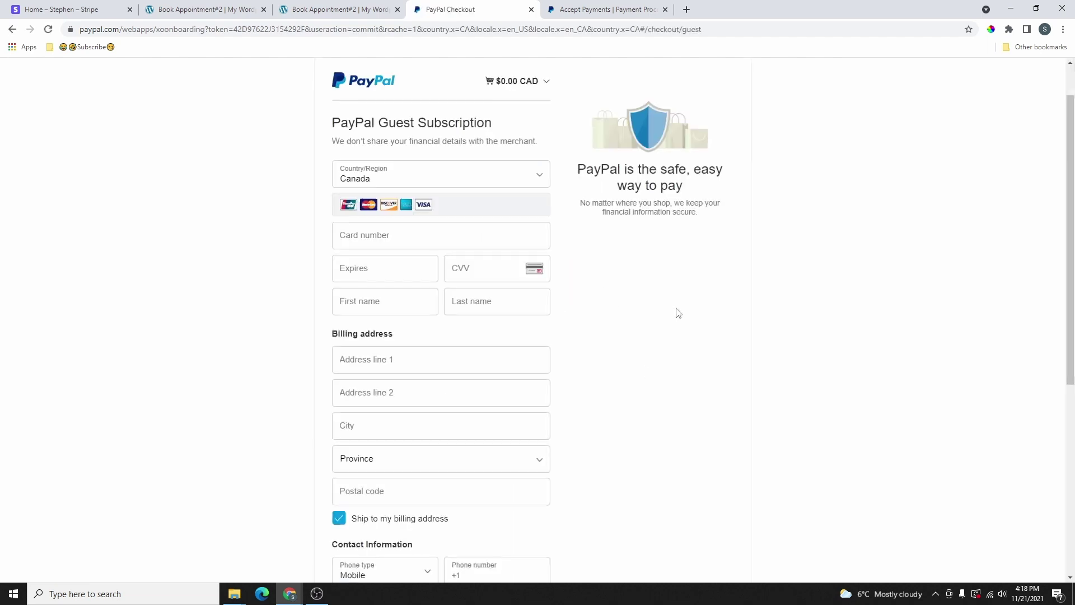